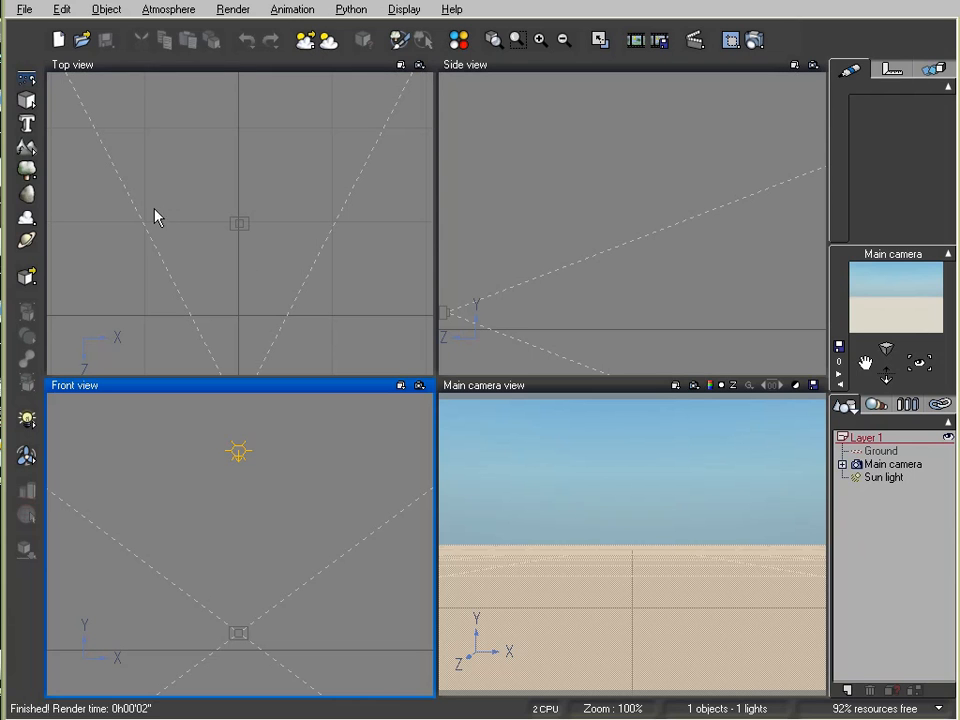
- Add a standard terrain to the scene and raise it in the side view so its base rests on the ground plane
left_click_drag(27, 148, 43, 157)
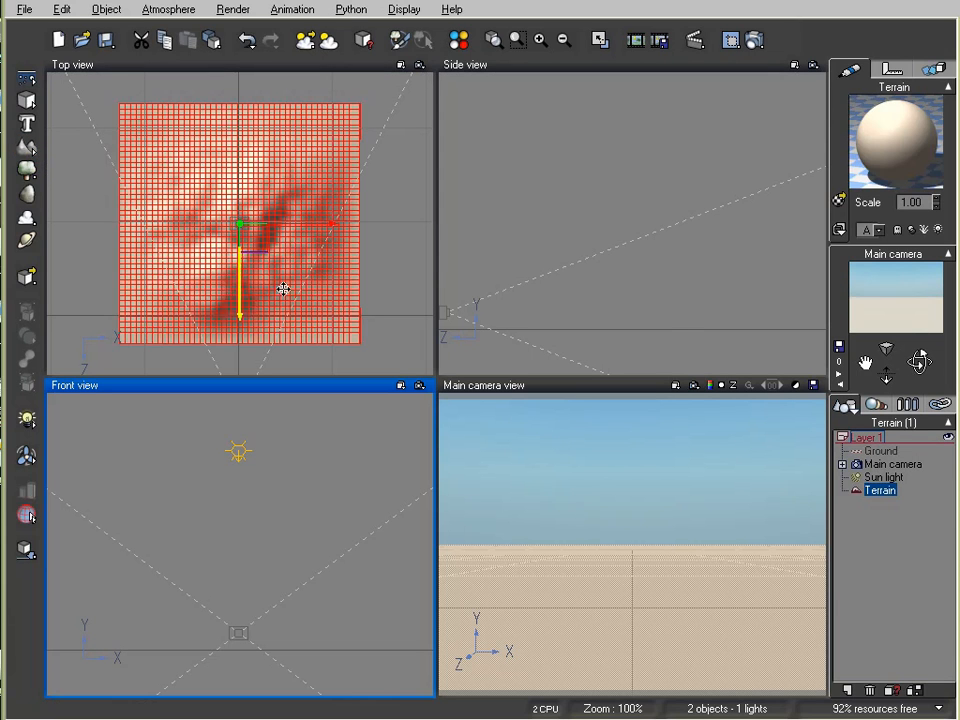
right_click(685, 293)
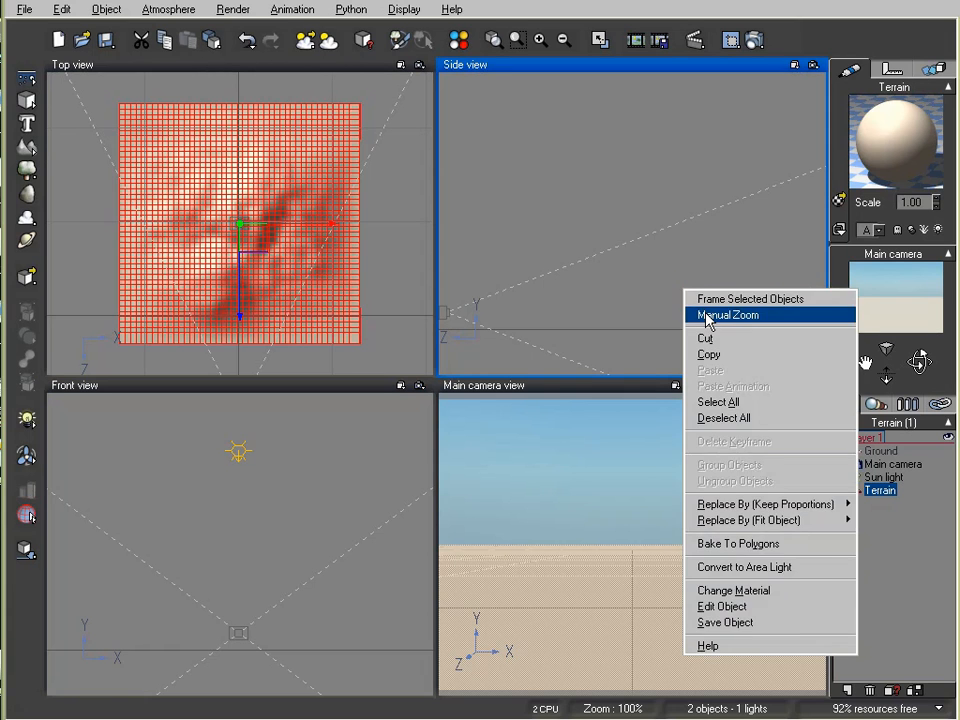
left_click(700, 315)
right_click_drag(778, 223, 776, 175)
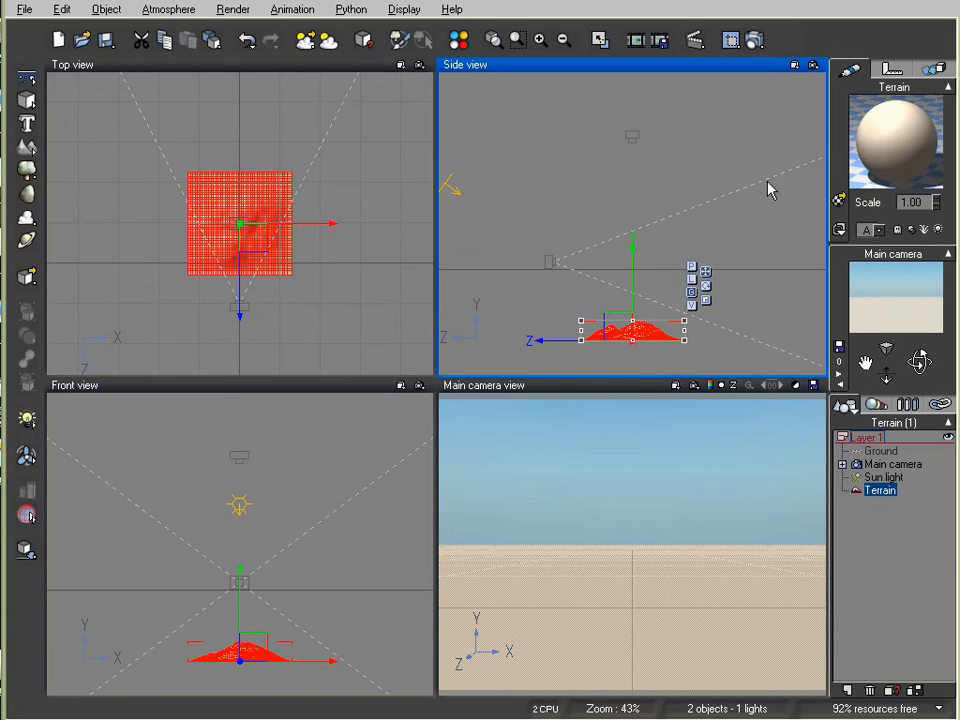
left_click_drag(629, 239, 630, 125)
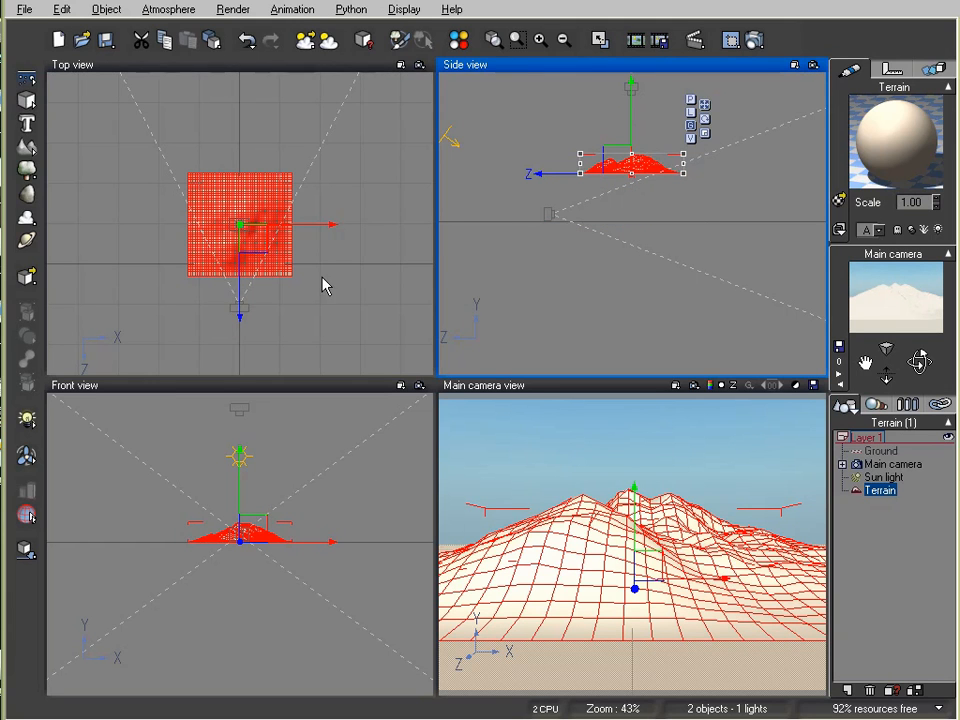
left_click(917, 542)
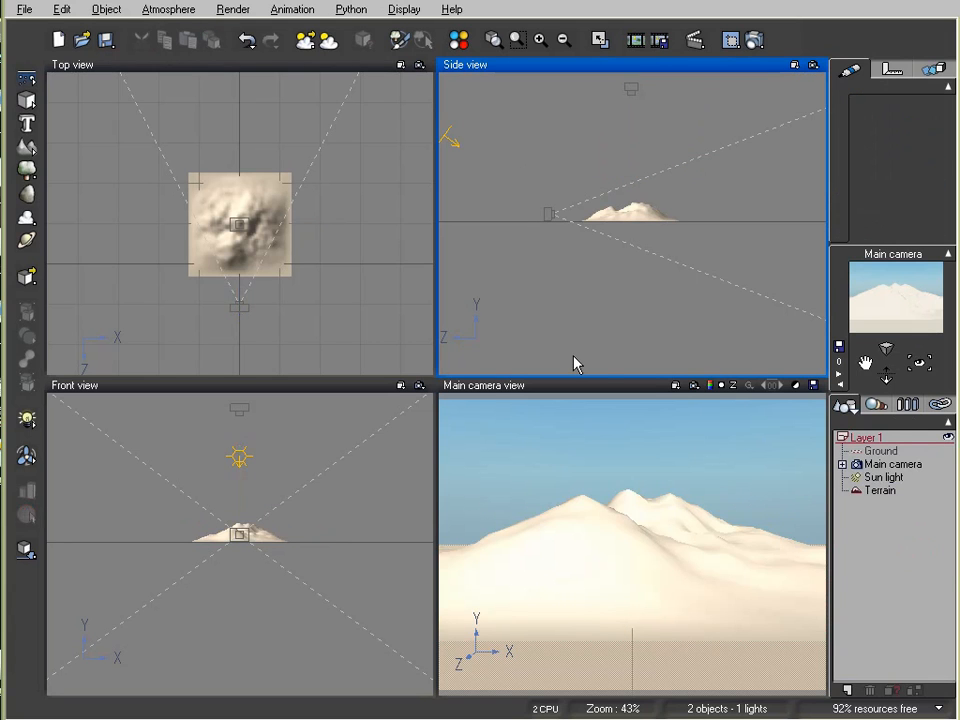
- Move the terrain closer to the camera and reshape it in the terrain editor so its square border becomes rounded and irregular
left_click(631, 224)
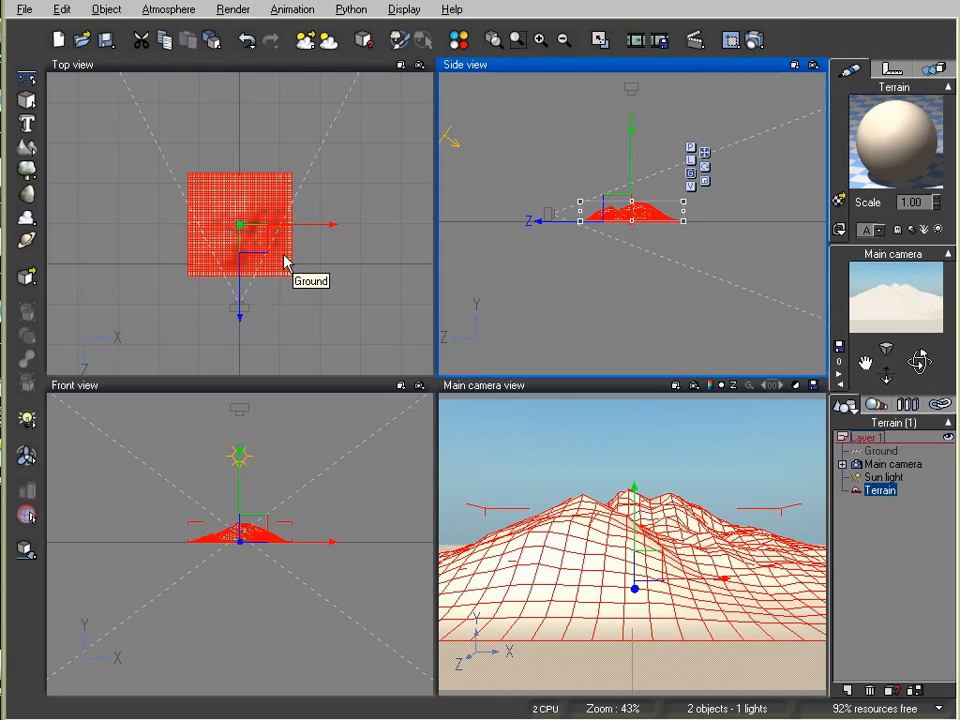
mouse_move(253, 236)
left_mouse_down()
mouse_move(248, 259)
mouse_move(252, 250)
left_mouse_up()
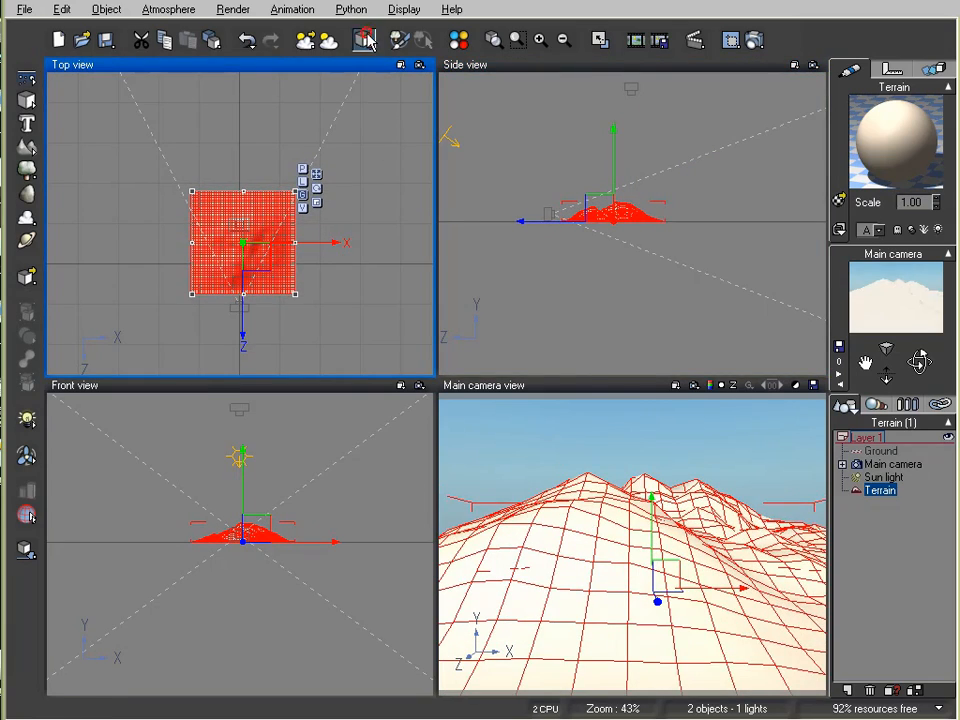
left_click(364, 40)
left_click_drag(93, 714, 150, 716)
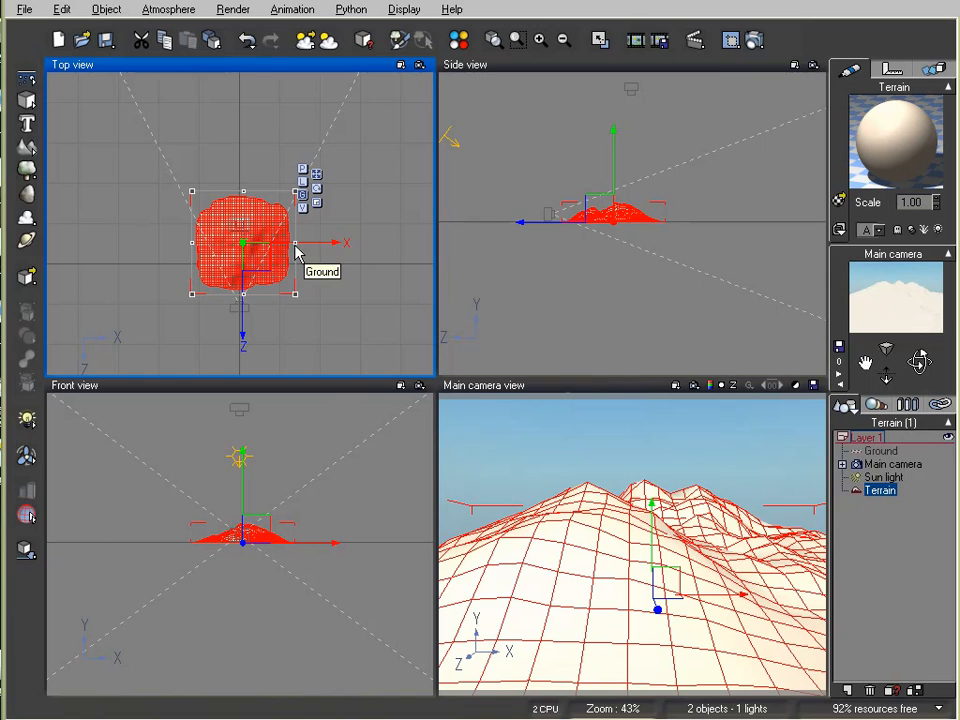
- Flatten the terrain vertically in the side view to less than half its height
right_click(602, 255)
left_click(618, 264)
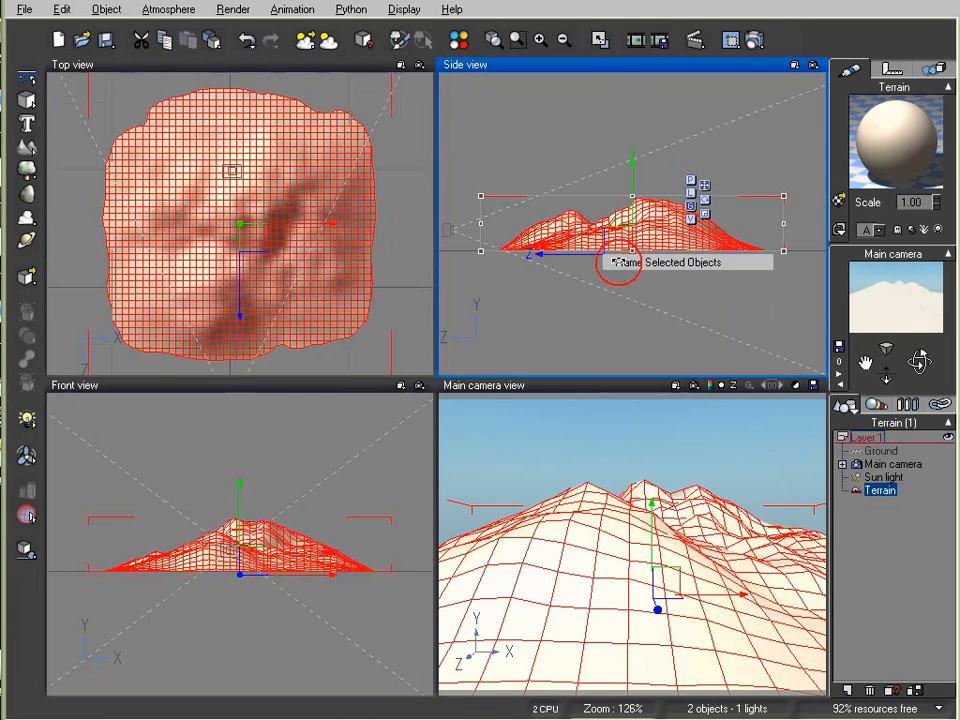
left_click_drag(632, 197, 624, 229)
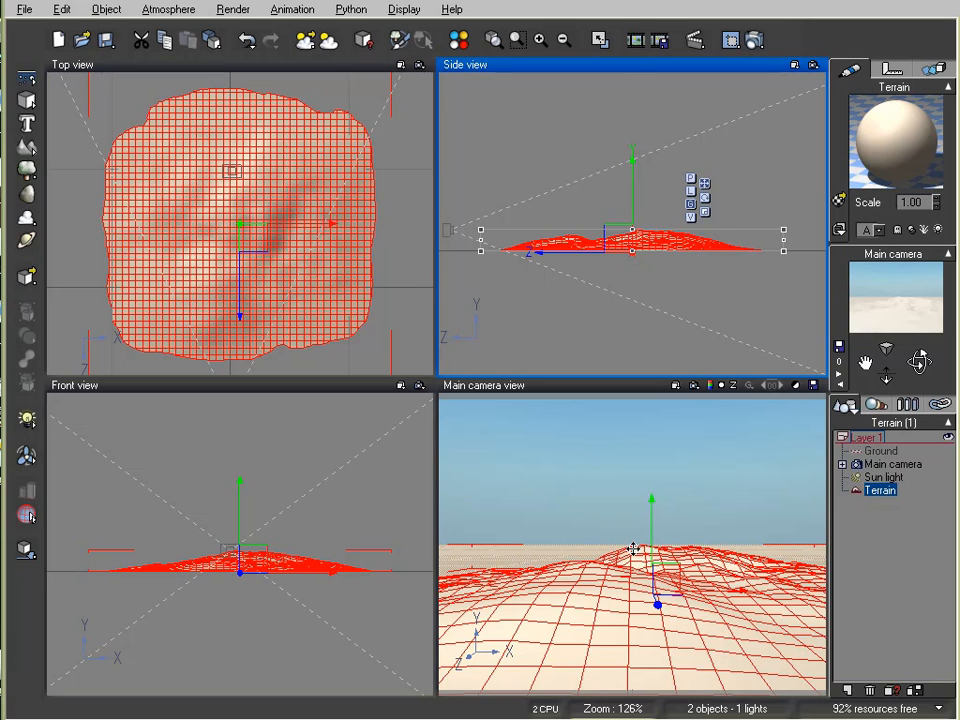
- Stretch the terrain along X to more than twice its width and recentre it on the camera axis
right_click(348, 236)
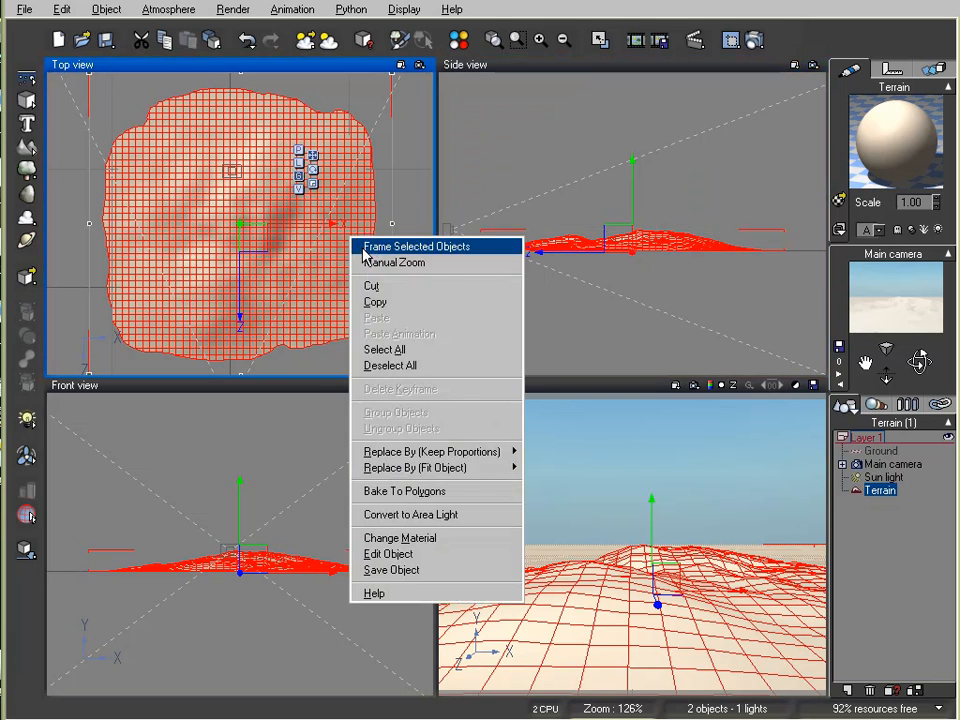
left_click(369, 259)
left_click_drag(369, 261, 369, 316)
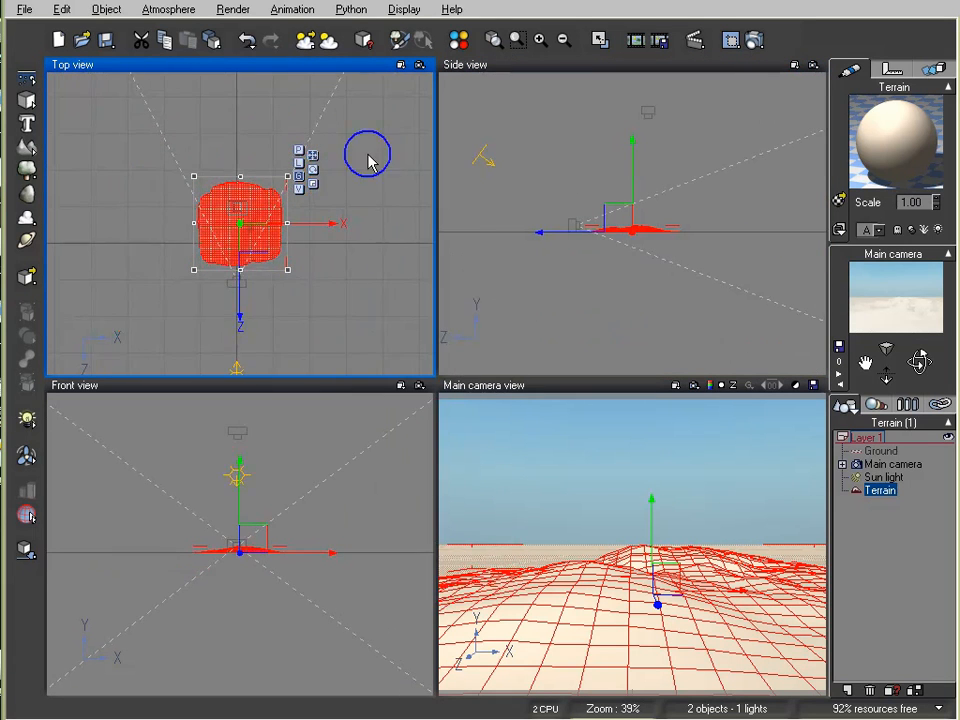
right_click_drag(368, 154, 296, 169)
left_click_drag(216, 239, 347, 237)
left_click_drag(289, 238, 219, 241)
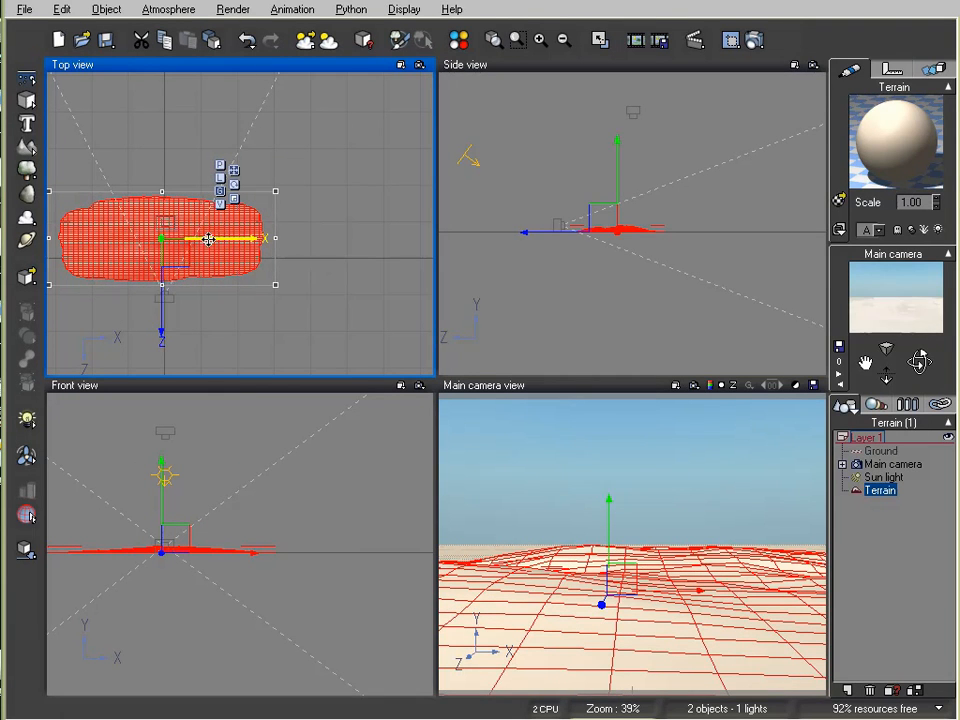
- Rotate the main camera slightly and move the terrain a little along Z towards it
left_click_drag(916, 357, 919, 360)
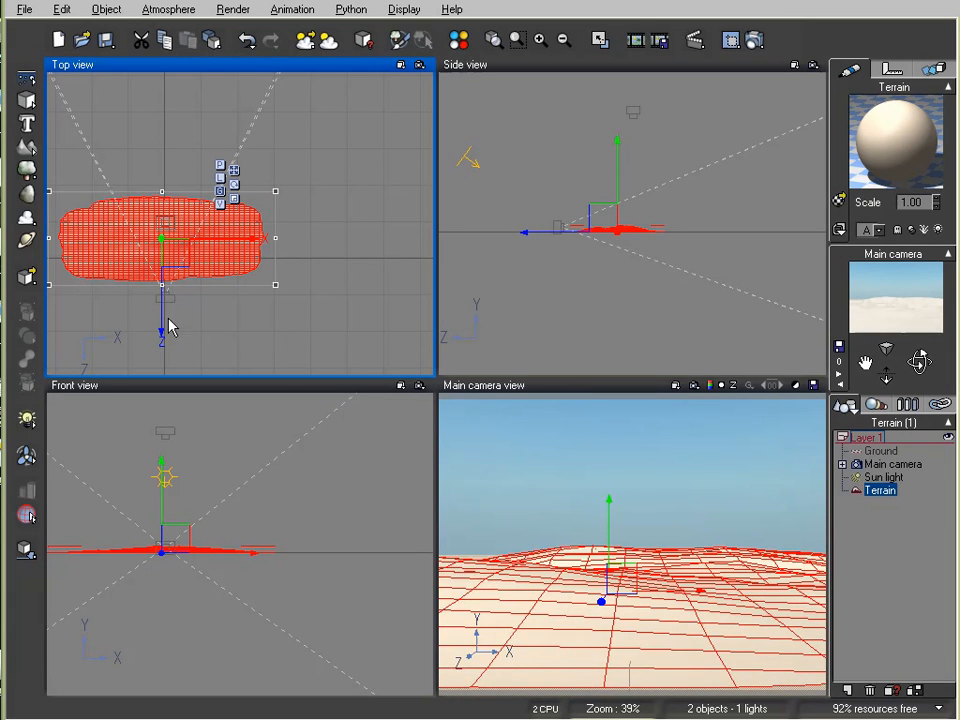
left_click_drag(161, 322, 165, 328)
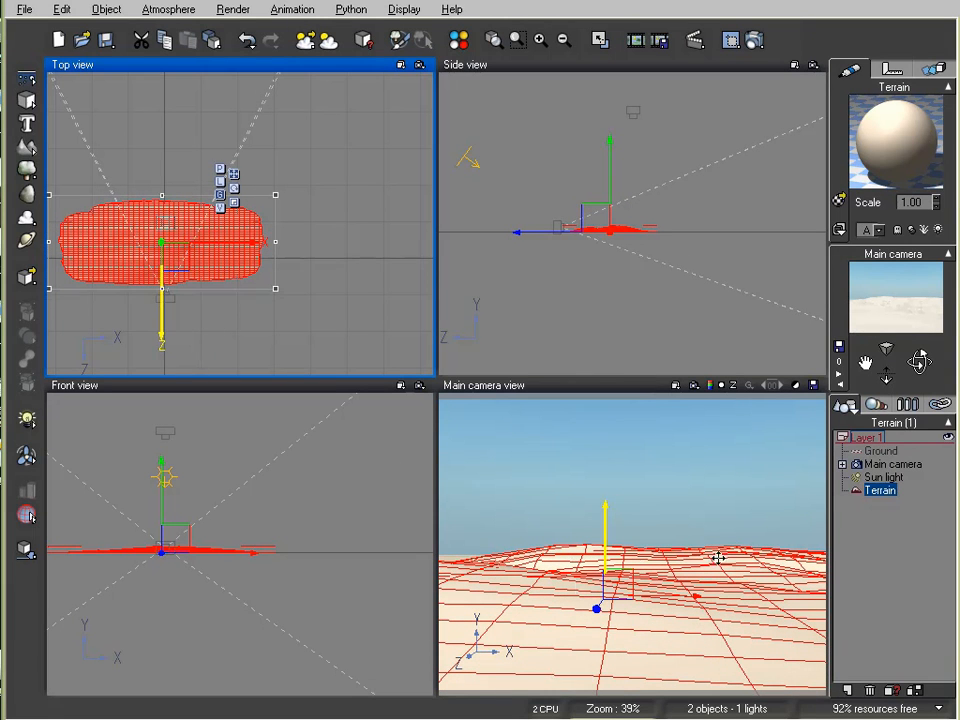
- Create a new layer, Layer 2, move the terrain onto it and lock the layer
left_click(848, 690)
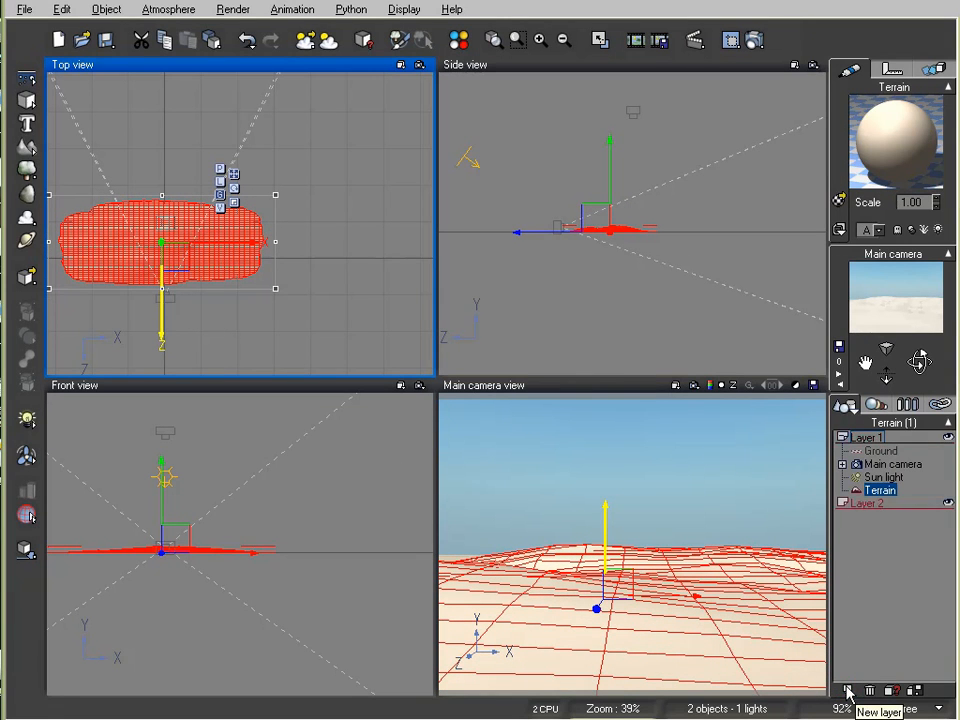
left_click_drag(873, 491, 868, 508)
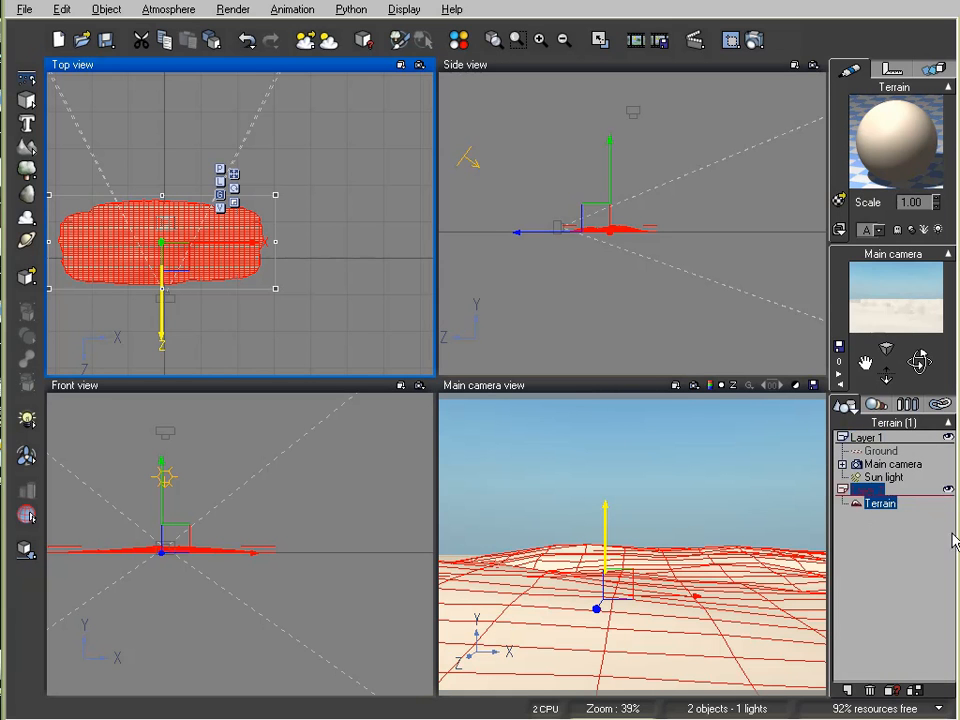
left_click(947, 492)
left_click(909, 562)
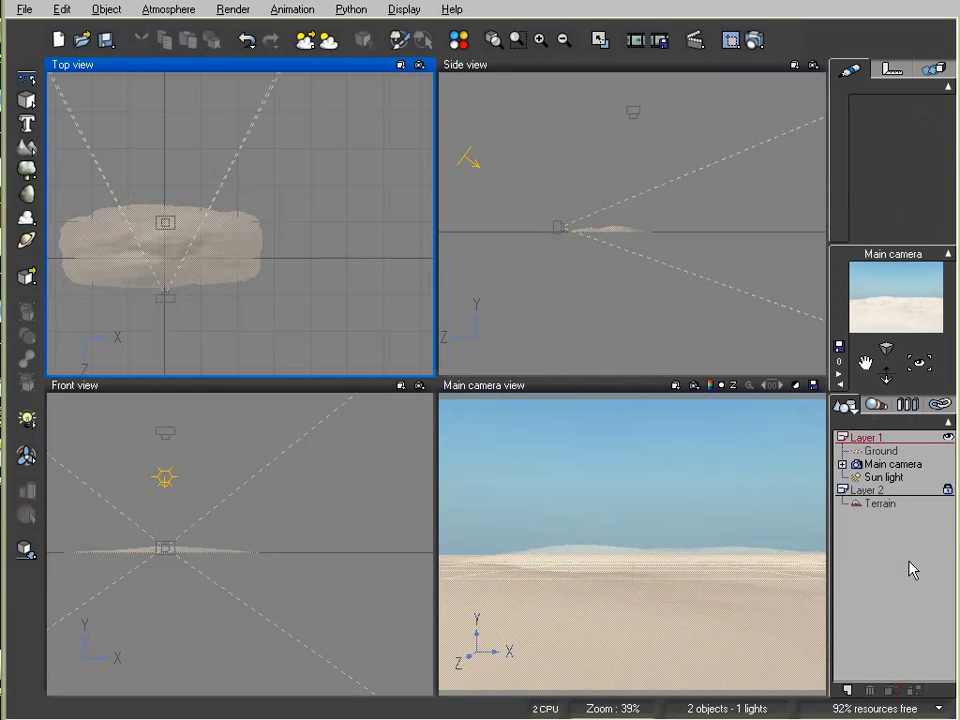
- Open the terrain's material for editing and add an EcoSystem layer on top of the default material
left_click(879, 504)
right_click(620, 272)
left_click(637, 280)
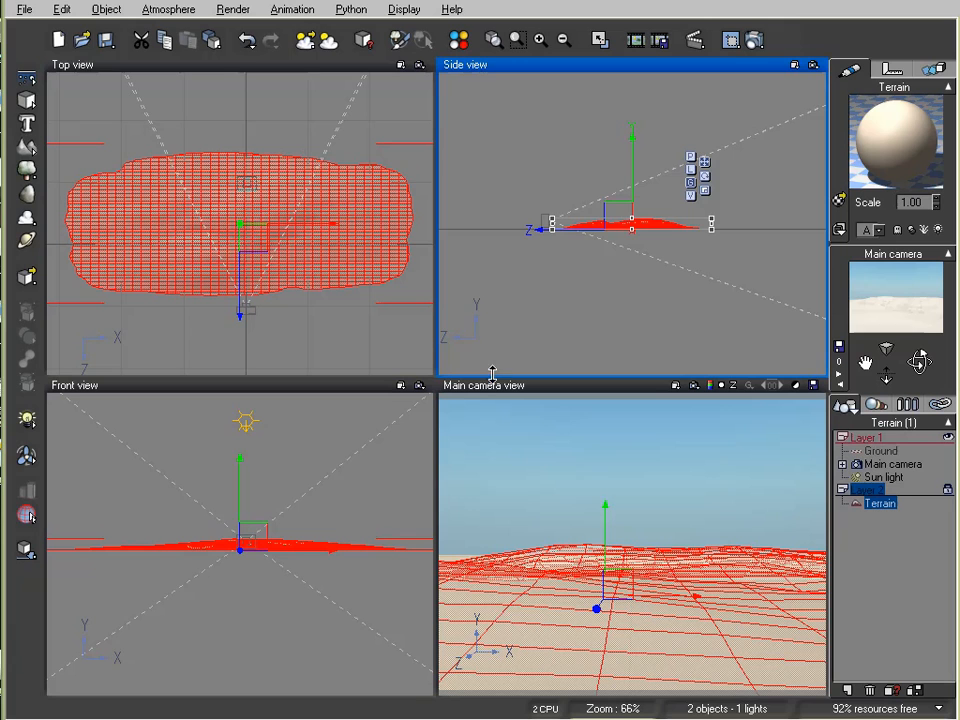
double_click(906, 143)
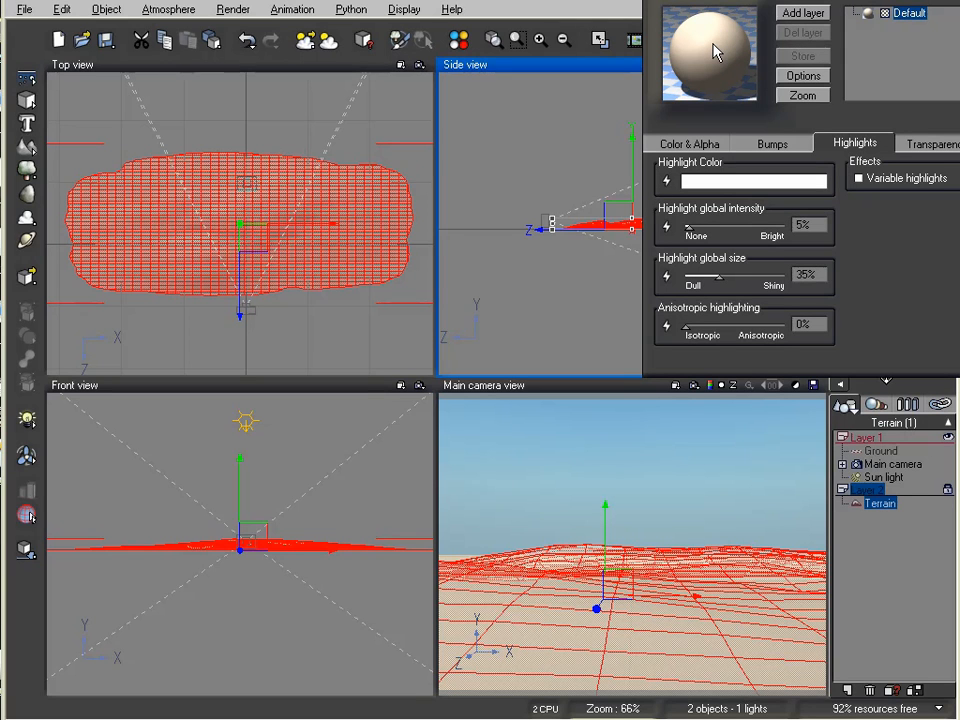
left_click(708, 144)
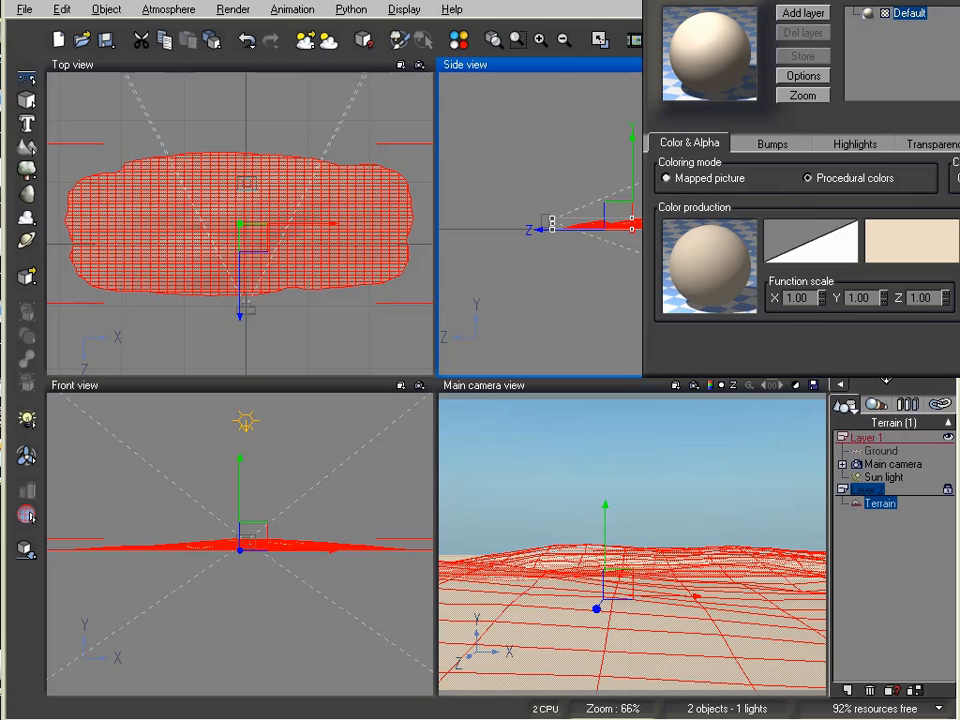
left_click(803, 13)
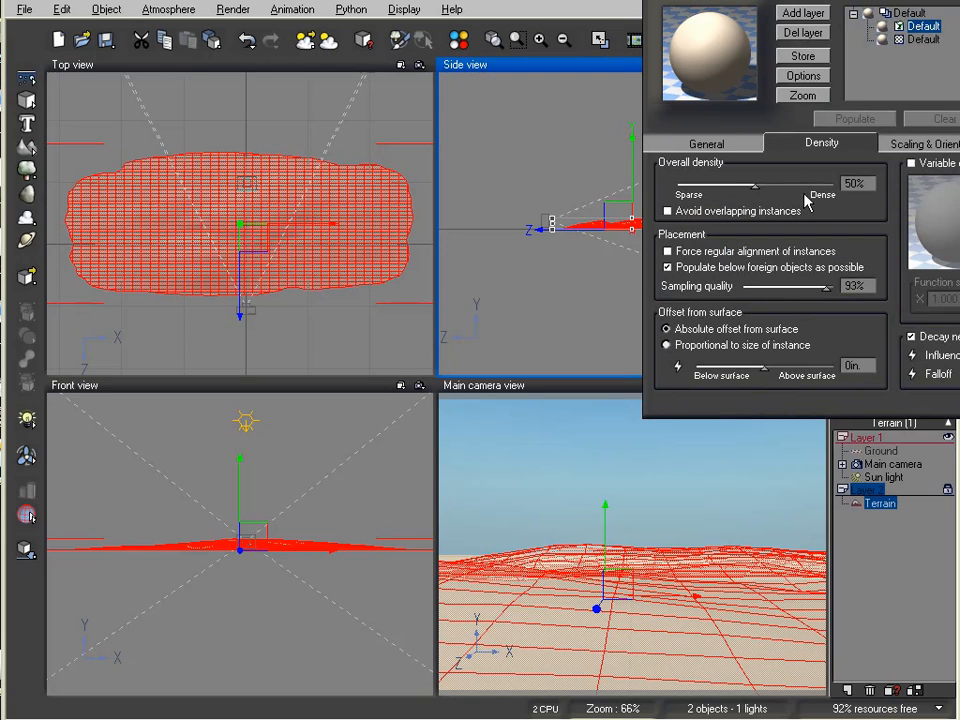
- Add the Cube object file from the desktop to the EcoSystem population and populate the terrain with it
left_click(740, 146)
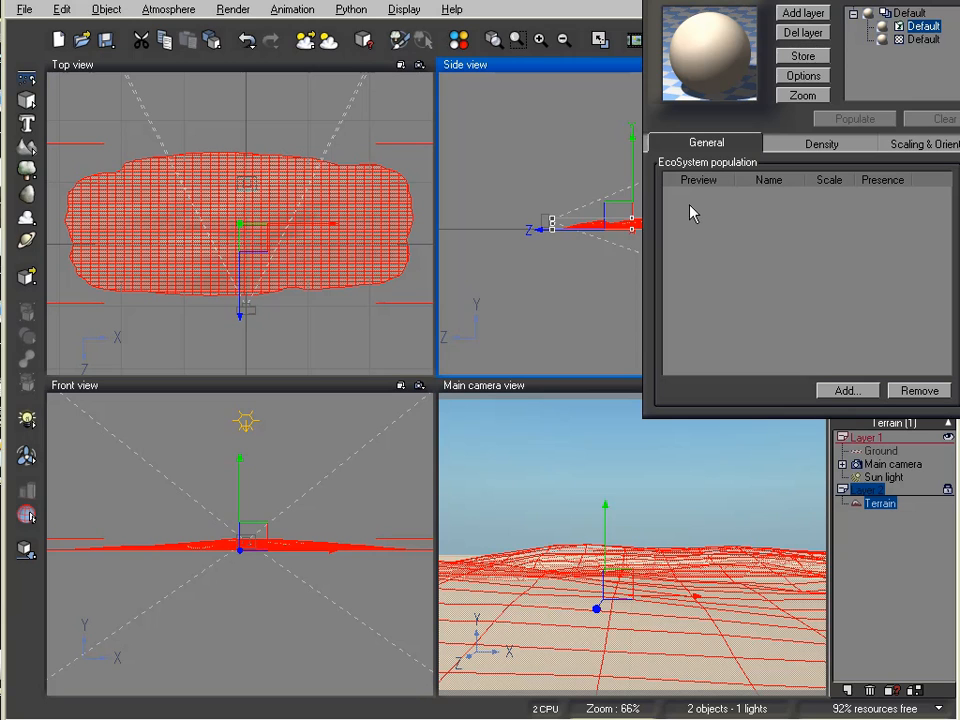
left_click(860, 392)
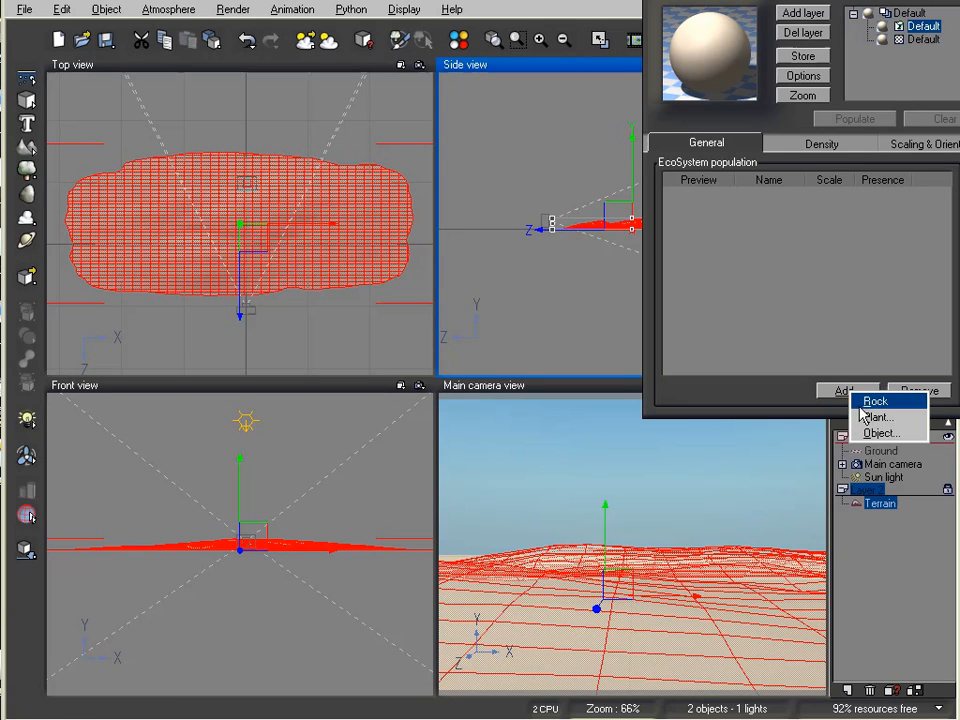
left_click(878, 433)
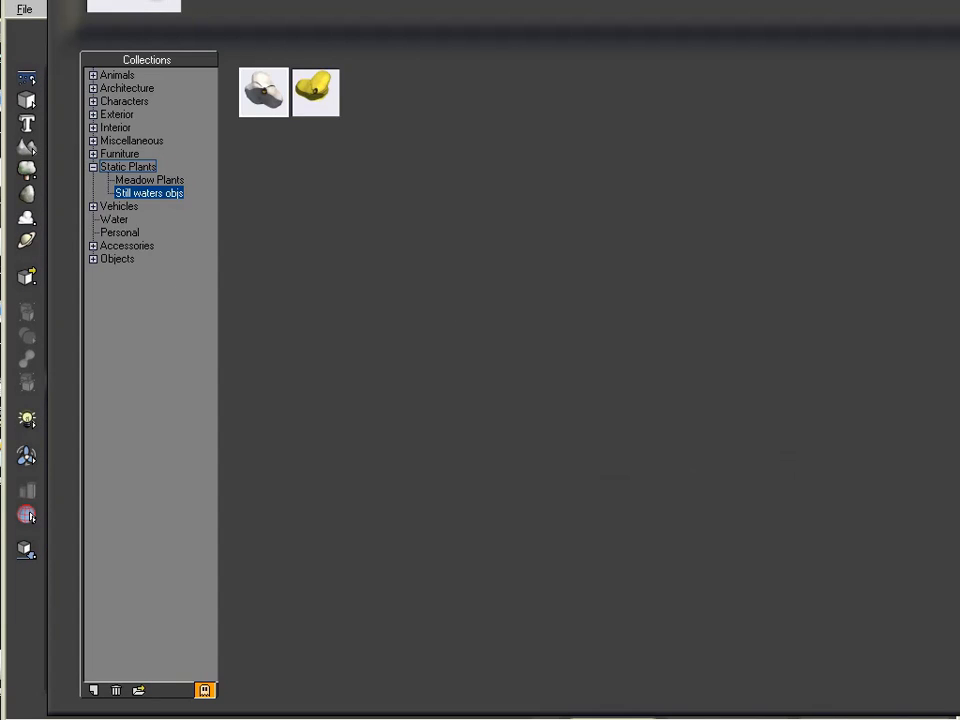
left_click(138, 690)
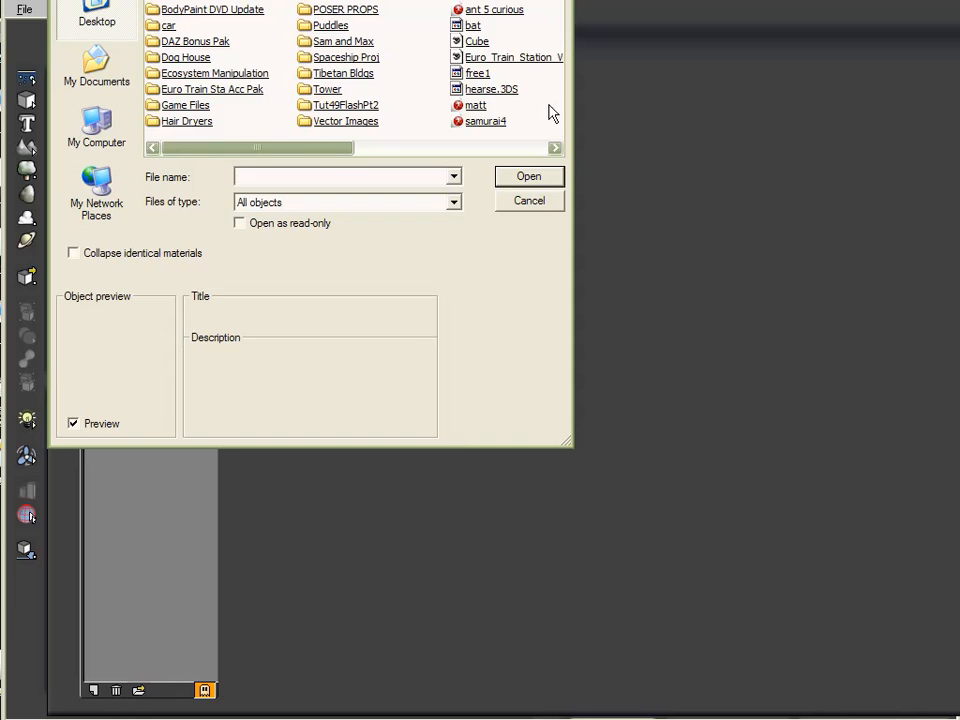
double_click(477, 41)
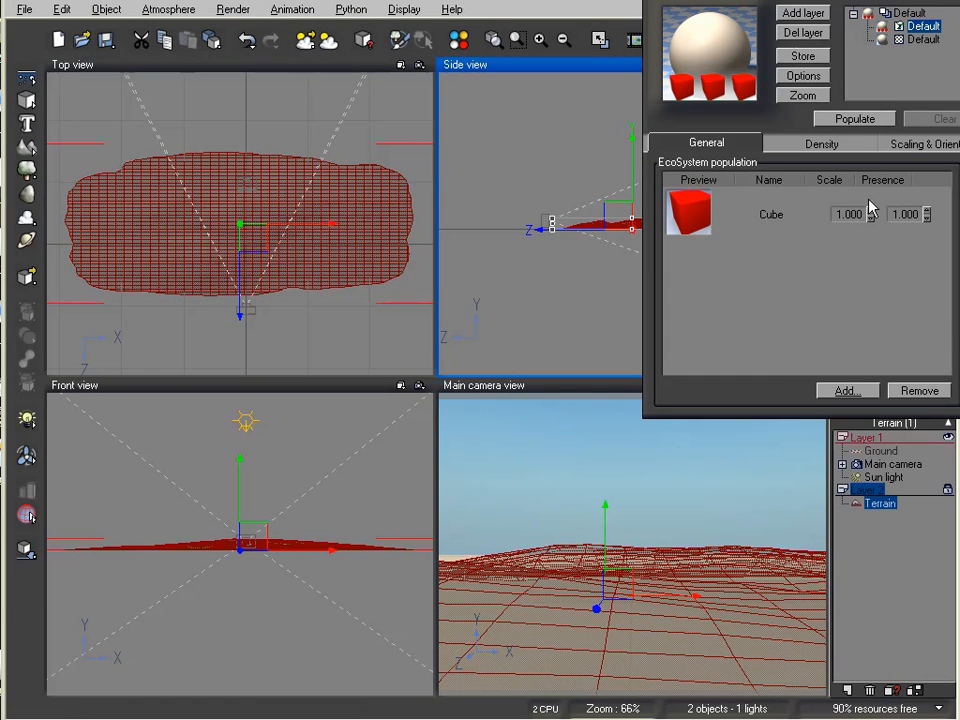
left_click(855, 120)
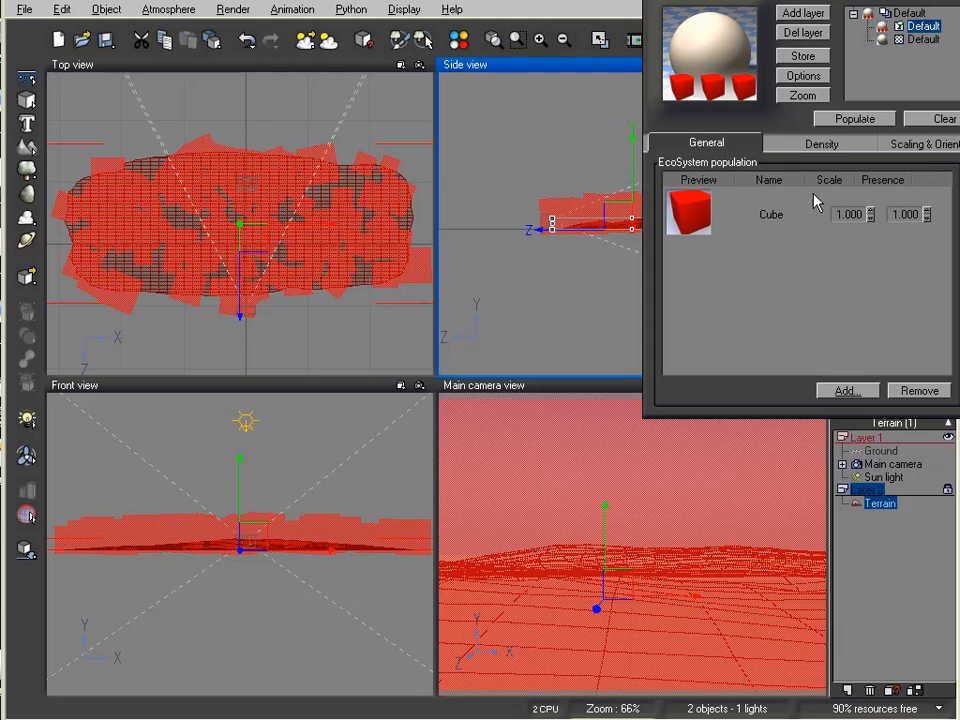
- Set the maximum rotation of the EcoSystem instances to 0°
left_click(839, 146)
left_click(915, 143)
left_click_drag(735, 393, 672, 403)
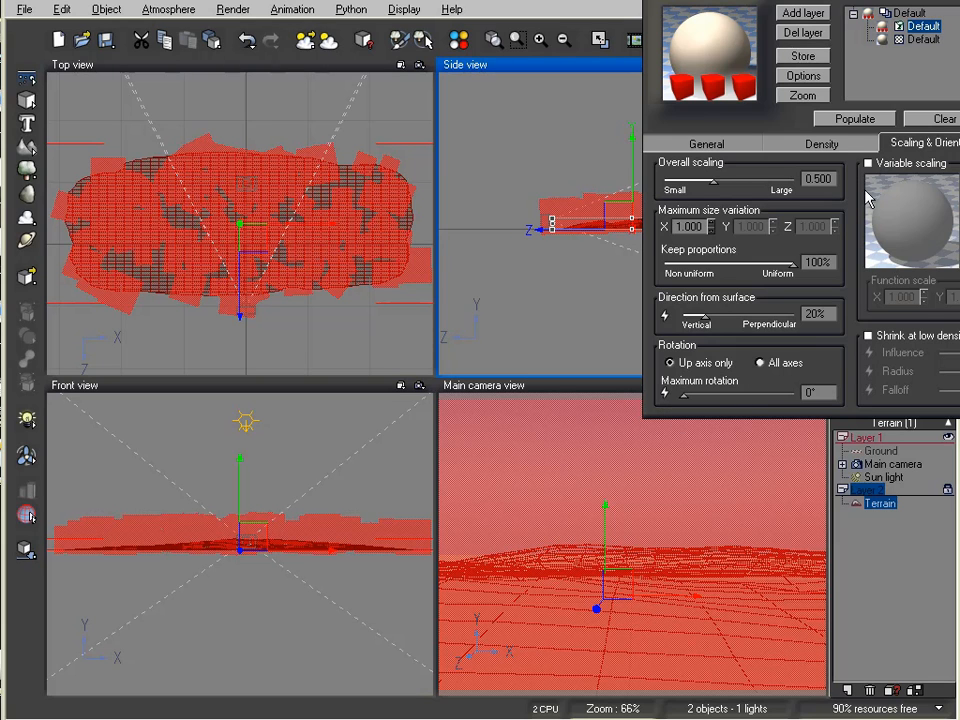
- Reduce the EcoSystem's overall scaling to 0.048 and repopulate the terrain
left_click(828, 146)
left_click(915, 143)
left_click_drag(771, 188, 699, 183)
left_click(845, 120)
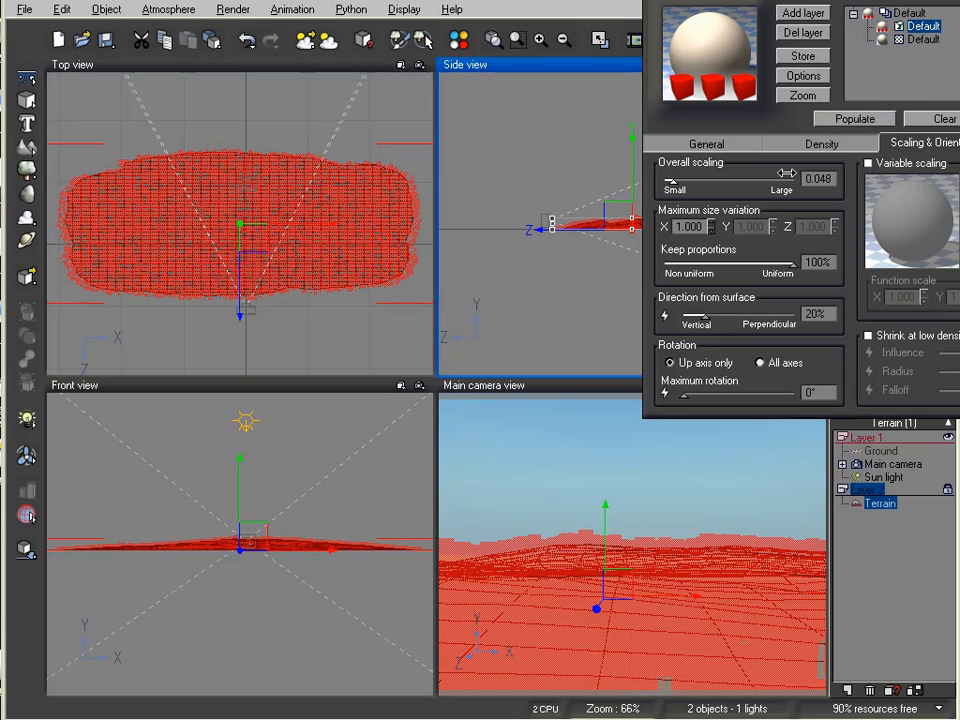
- Lower the EcoSystem's overall density to 15%, repopulate the terrain and accept the material
left_click(822, 143)
left_click_drag(731, 187, 700, 187)
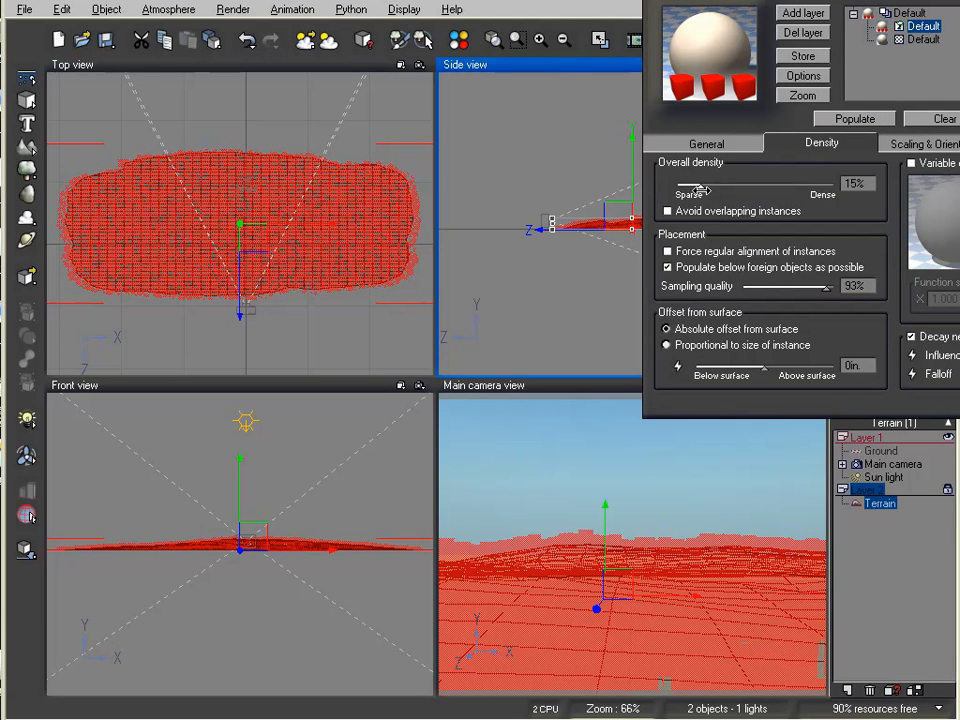
left_click(866, 121)
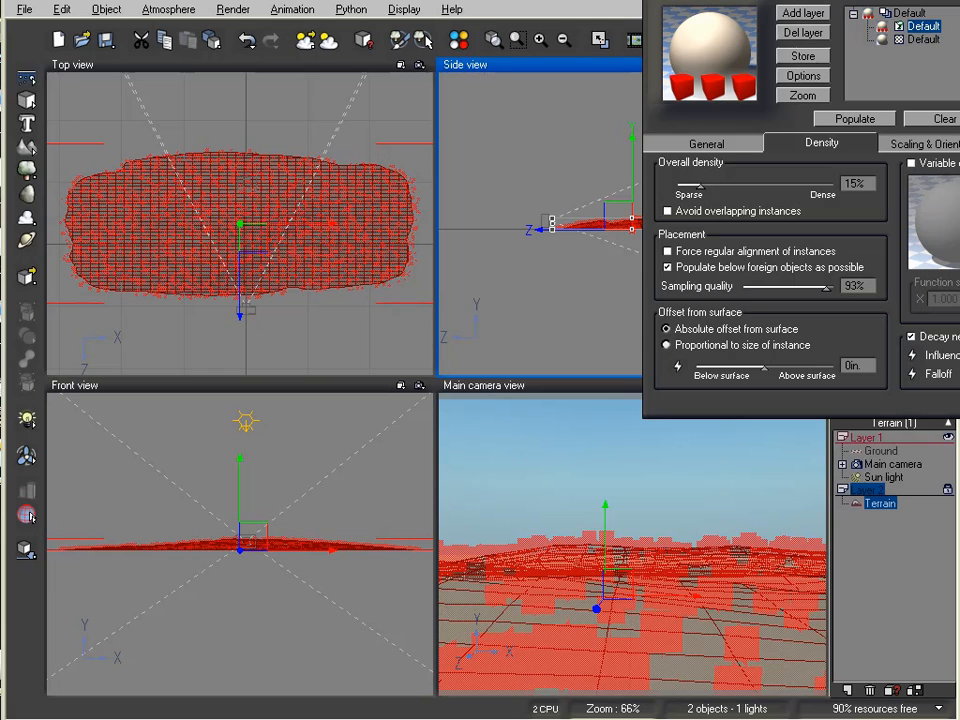
key("Return")
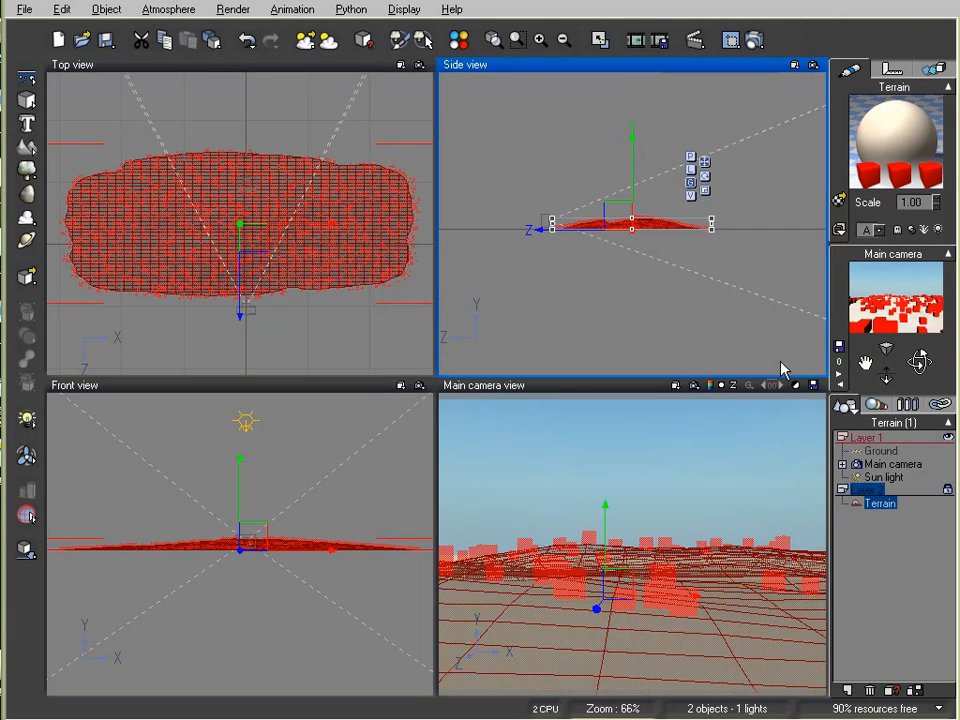
- Render the main camera view
left_click(757, 39)
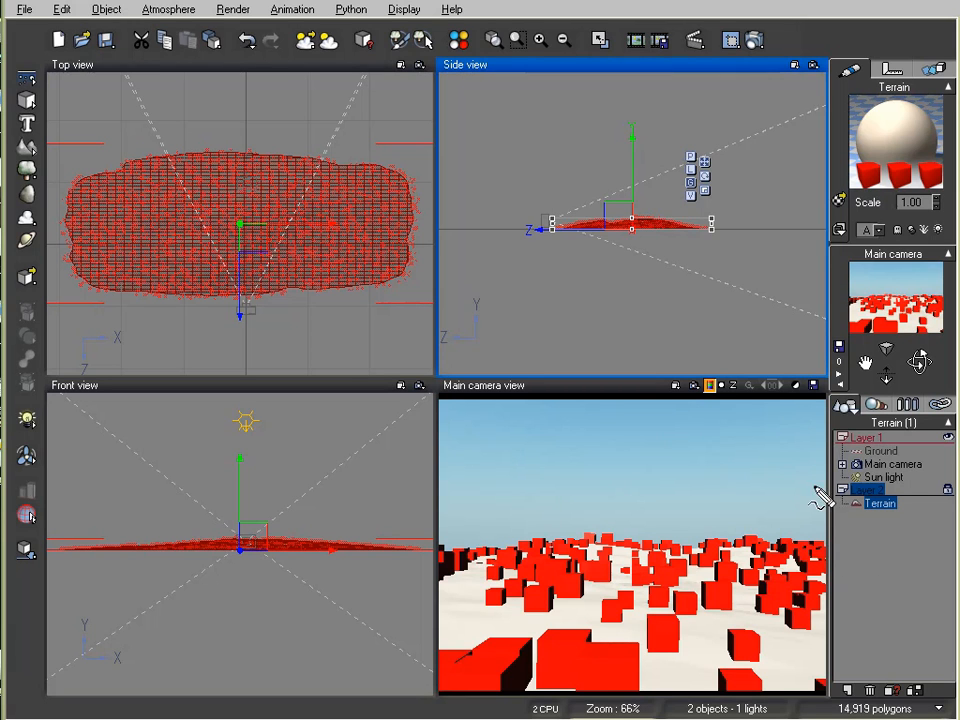
mouse_move(827, 405)
left_mouse_down()
mouse_move(820, 702)
mouse_move(442, 702)
mouse_move(437, 397)
left_mouse_up()
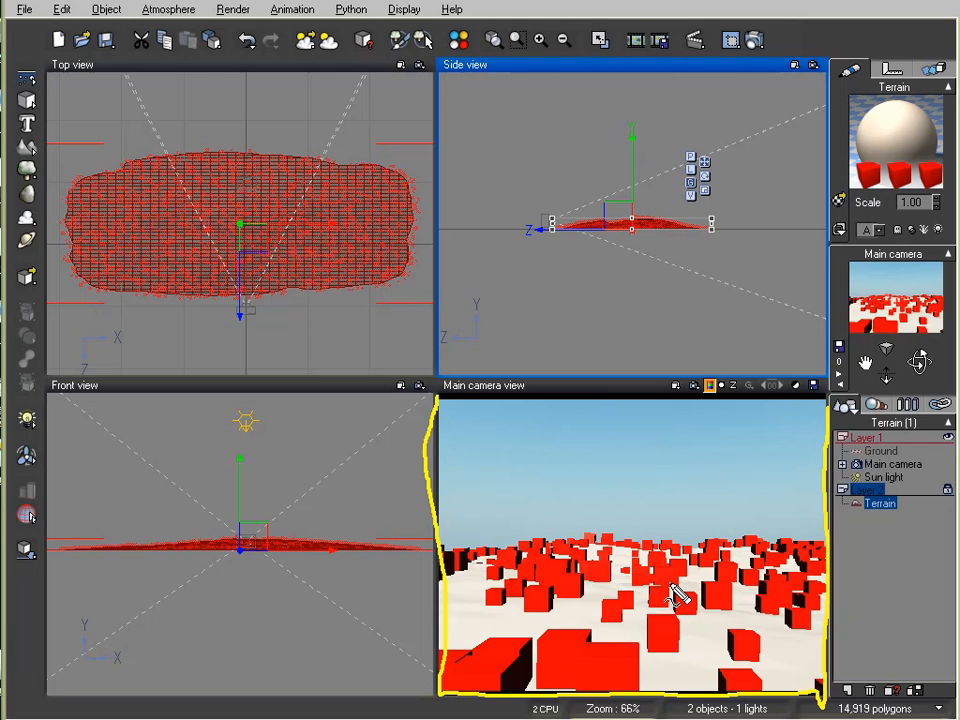
- Show the percentage of free resources in the status bar instead of the polygon count
mouse_move(916, 681)
left_mouse_down()
mouse_move(838, 662)
mouse_move(822, 718)
mouse_move(909, 668)
mouse_move(940, 716)
left_mouse_up()
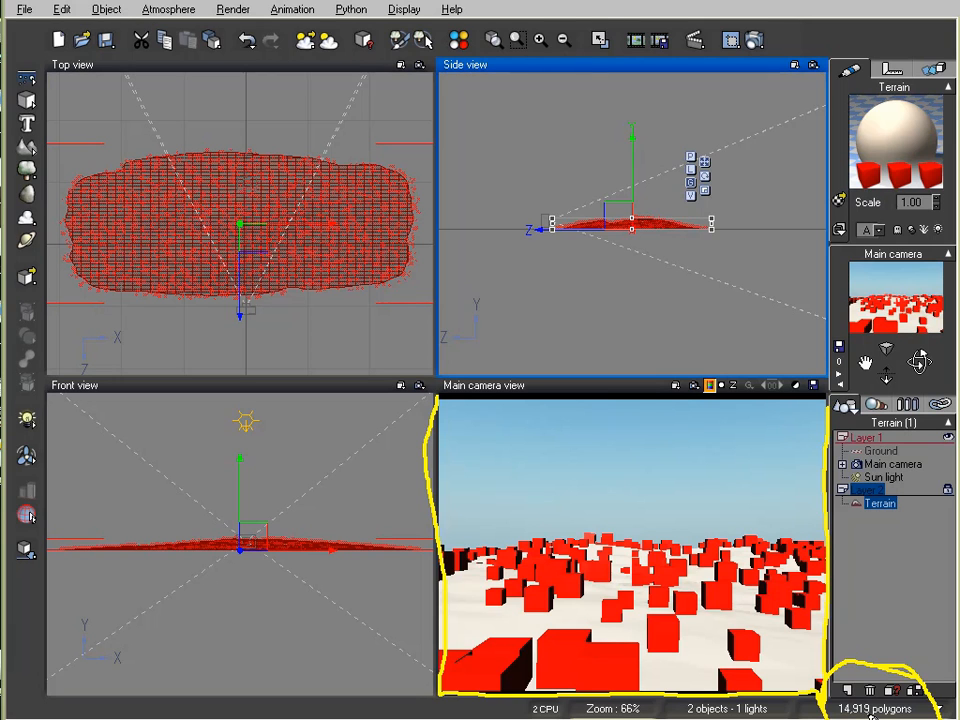
key("Escape")
left_click(939, 709)
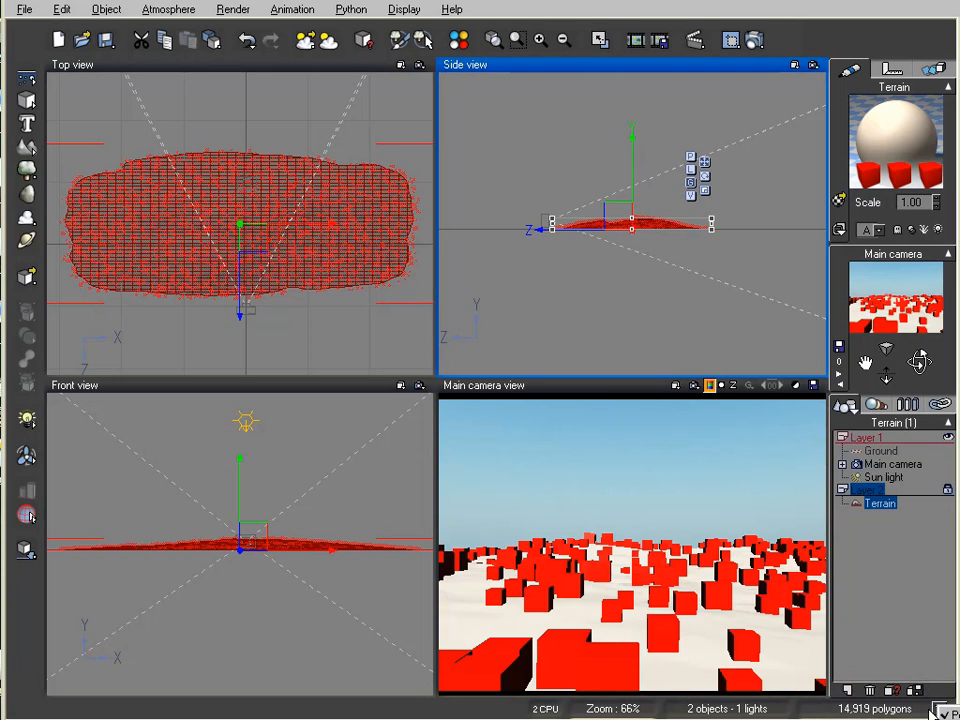
left_click(955, 719)
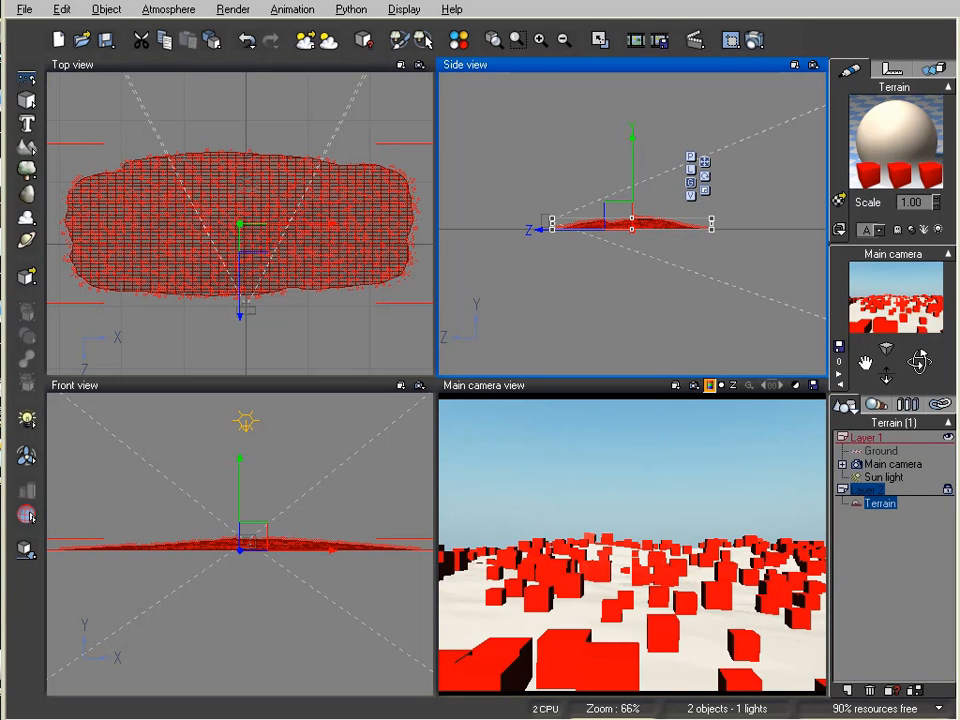
mouse_move(943, 710)
left_mouse_down()
mouse_move(870, 688)
mouse_move(915, 684)
left_mouse_up()
- Raise the overall density of the terrain's EcoSystem material to 100%, repopulate the terrain and accept the material
left_click(880, 577)
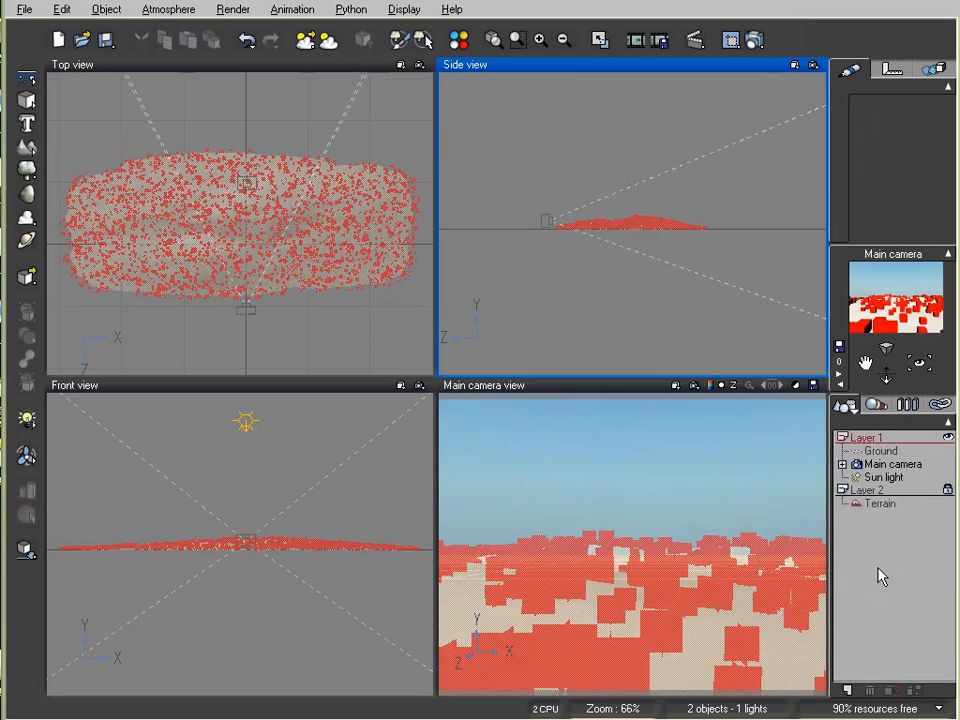
left_click(885, 504)
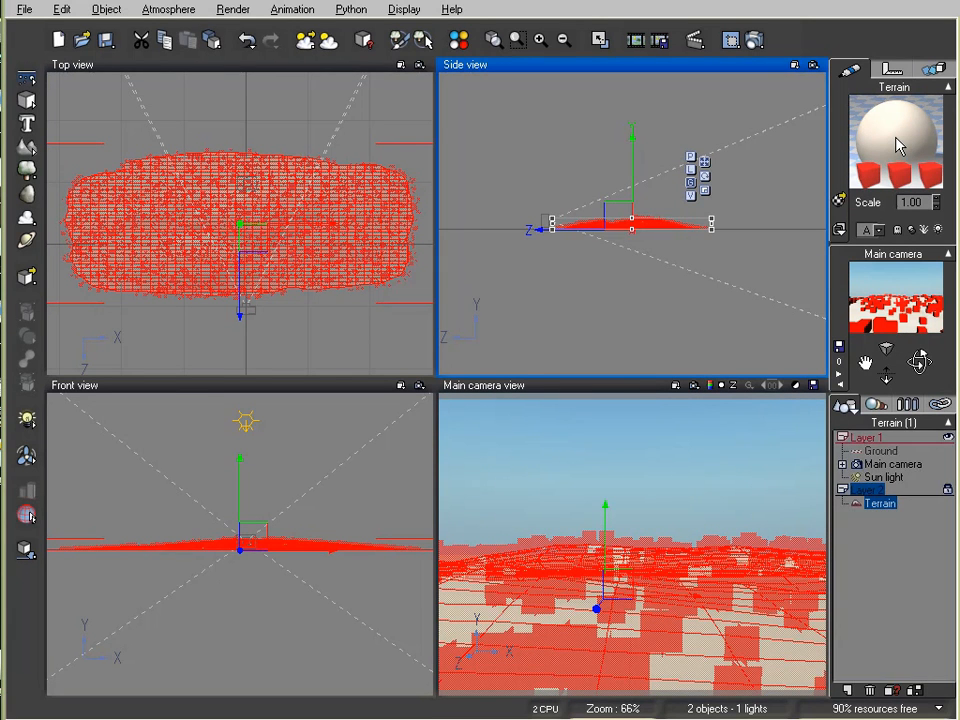
double_click(898, 147)
left_click_drag(313, 347, 439, 346)
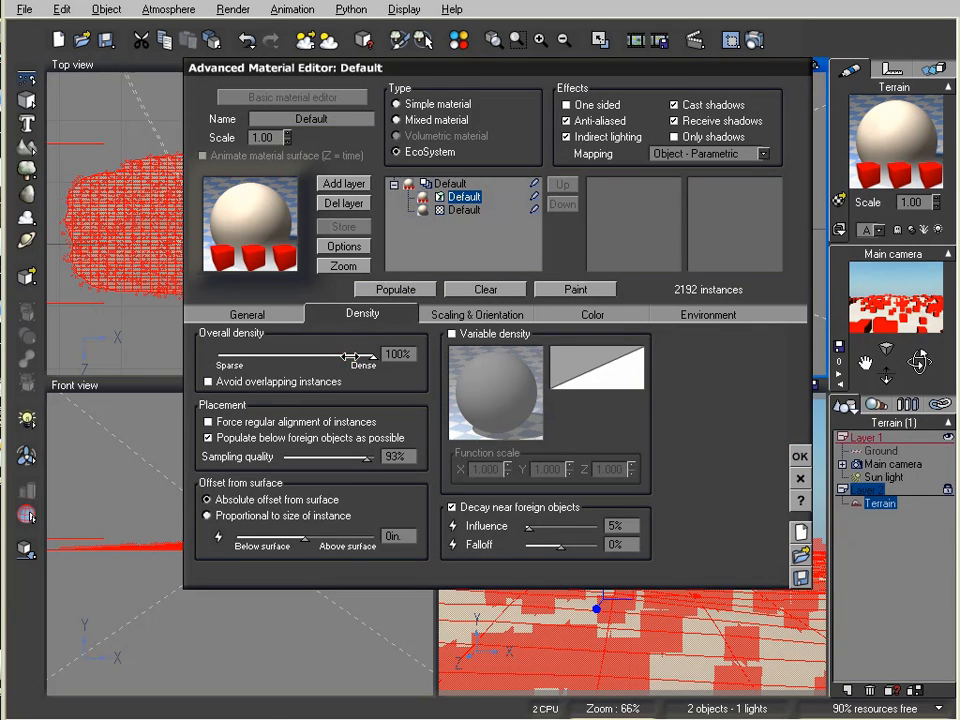
left_click(413, 293)
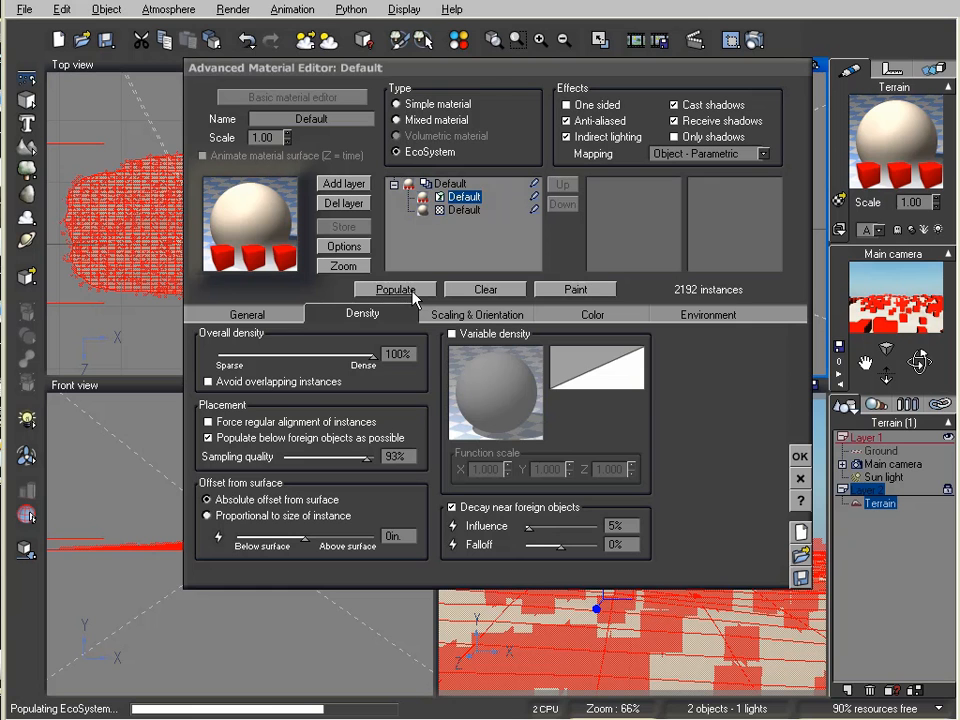
left_click(799, 457)
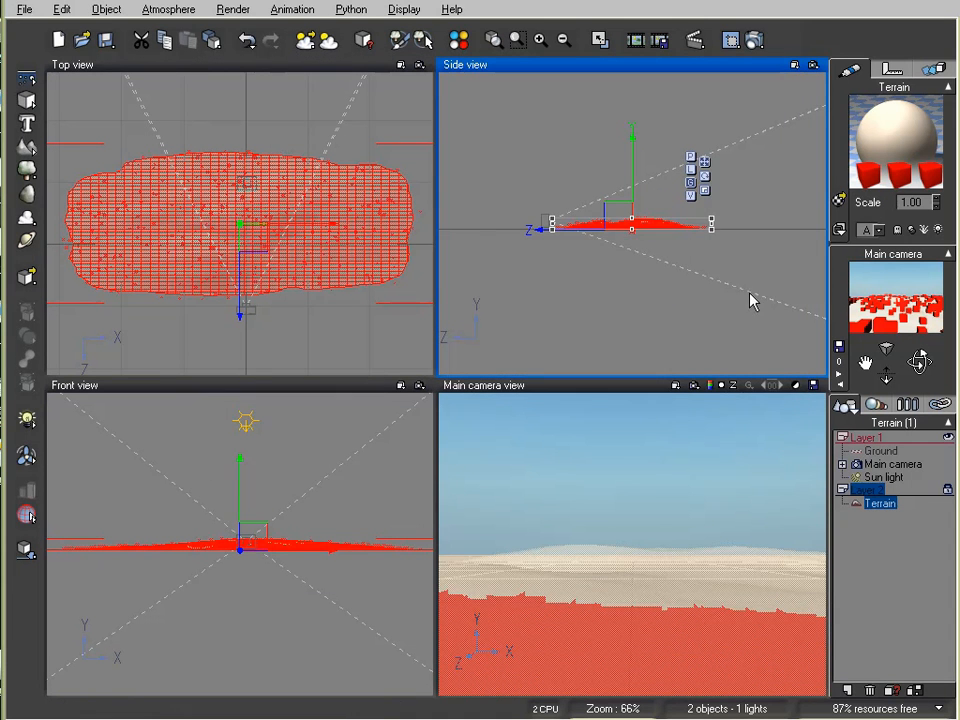
- Render the densely populated terrain from the main camera and show the polygon count in the status bar
left_click(755, 40)
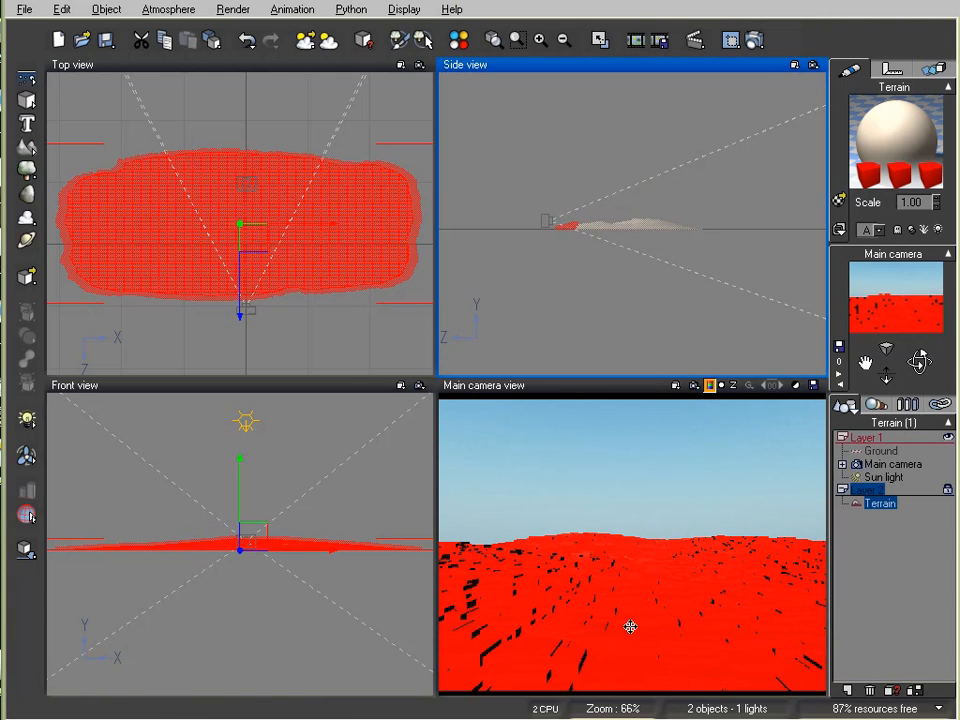
left_click(604, 607)
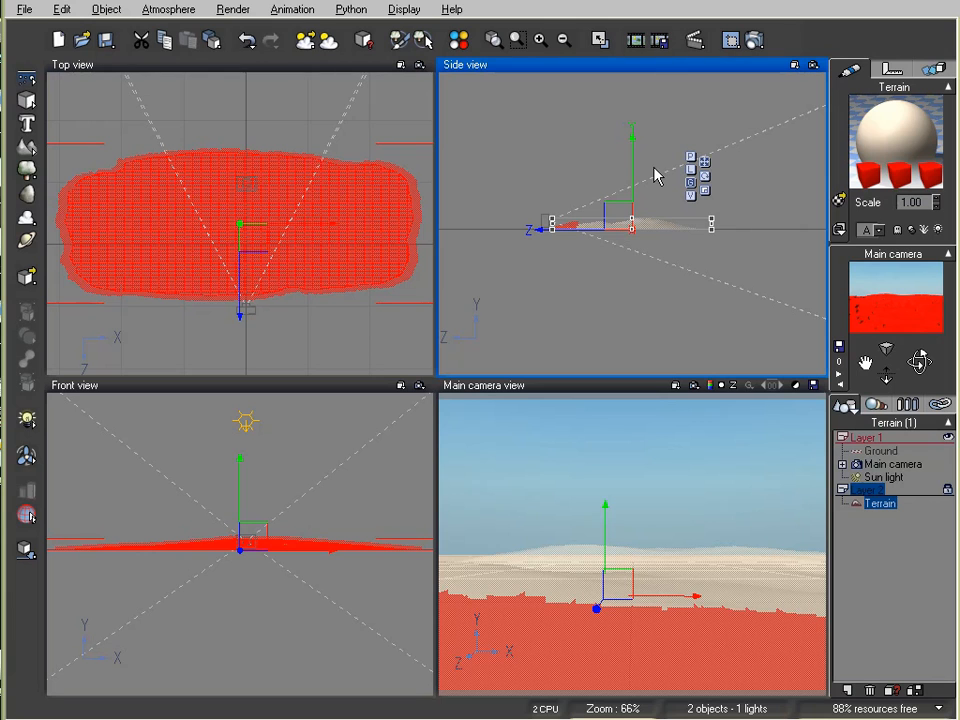
key("F9")
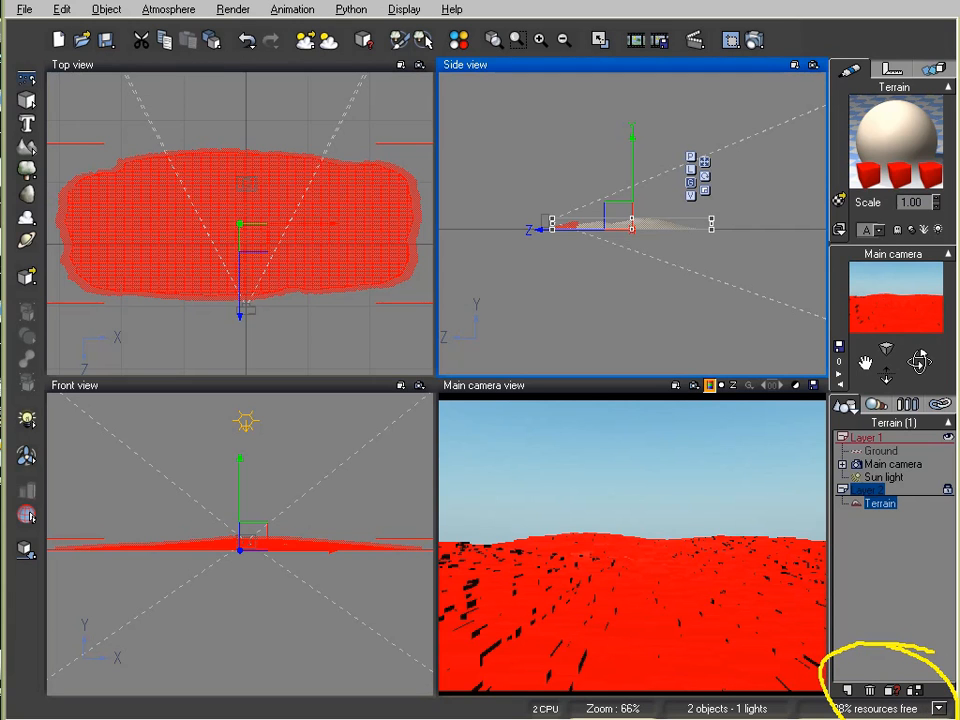
left_click(954, 715)
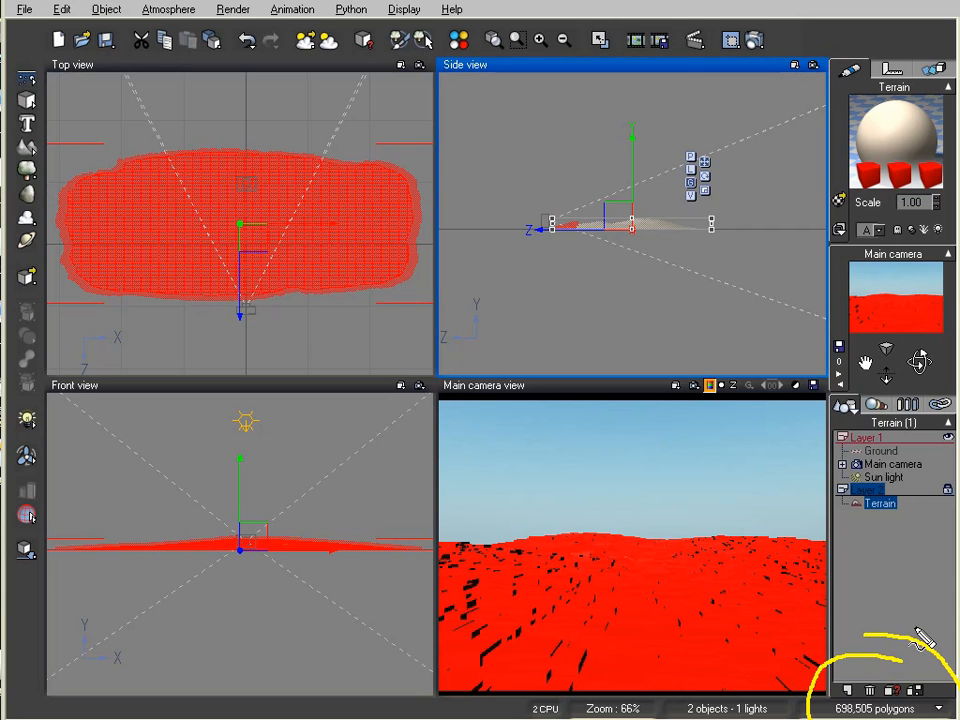
key("Escape")
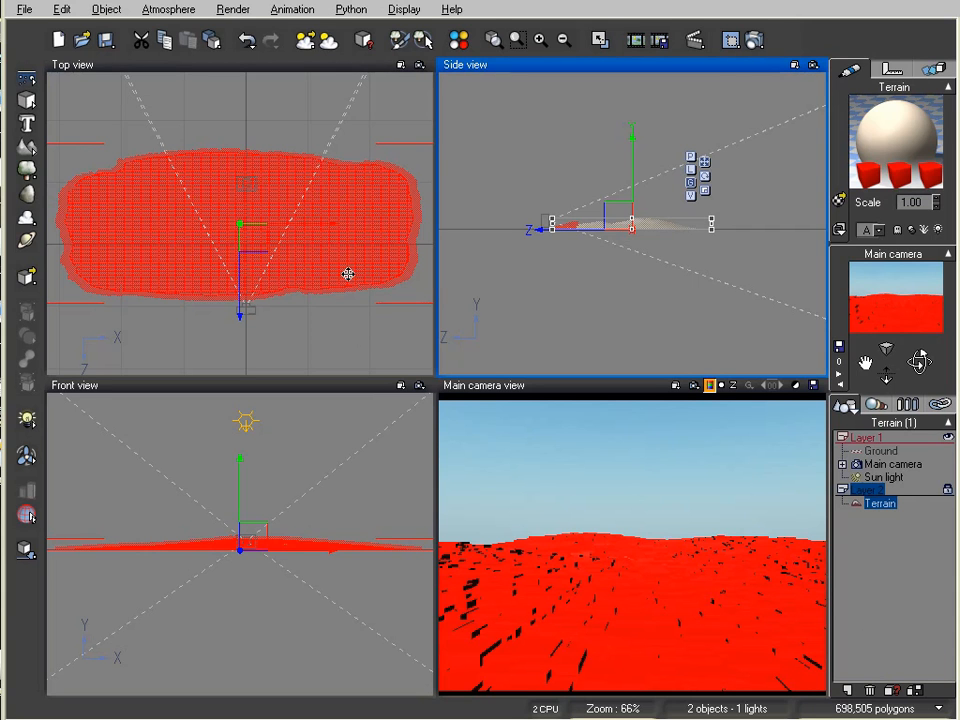
left_click(310, 231)
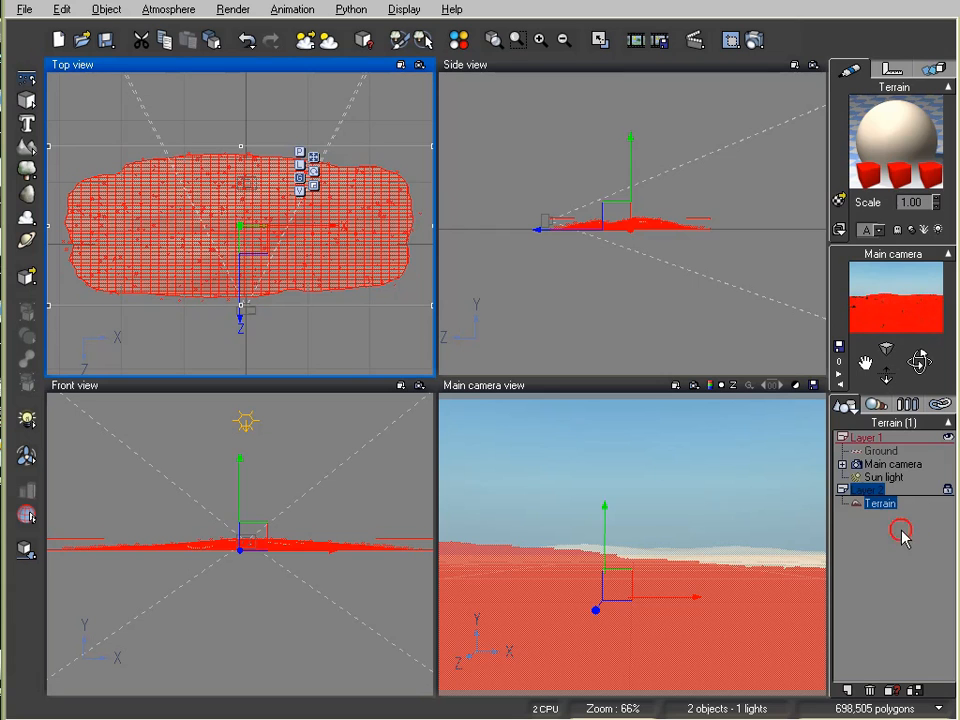
left_click(332, 326)
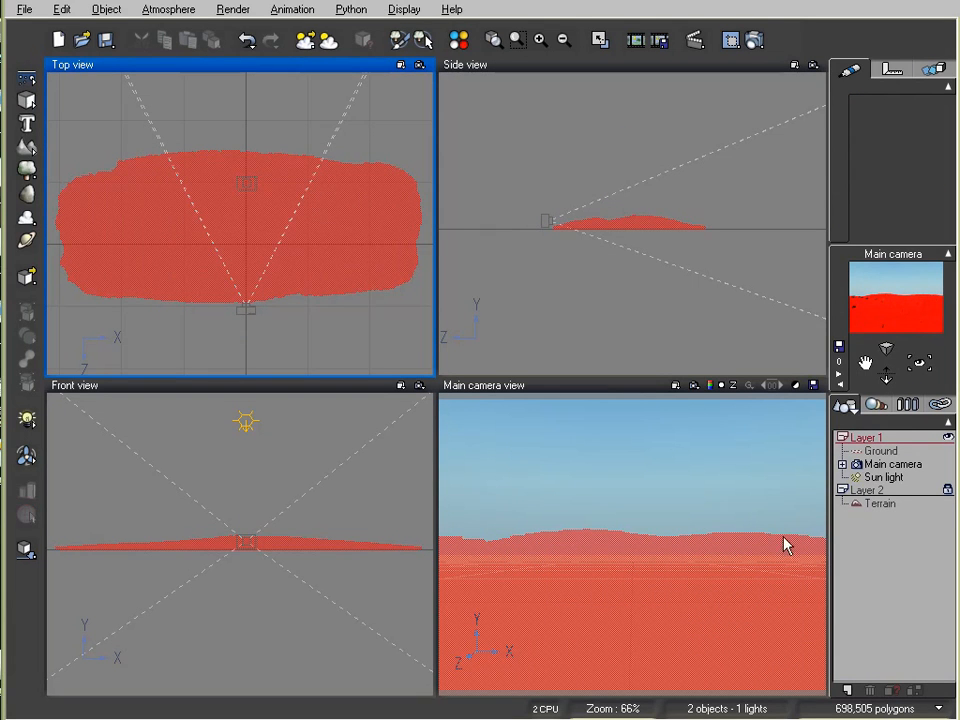
left_click(896, 508)
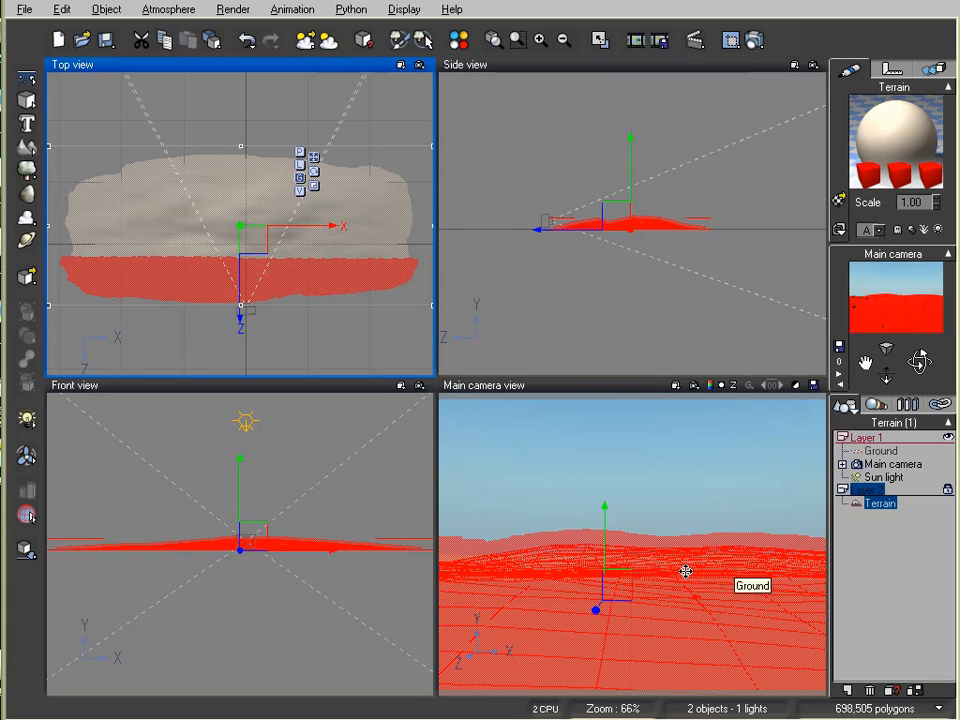
left_click(332, 334)
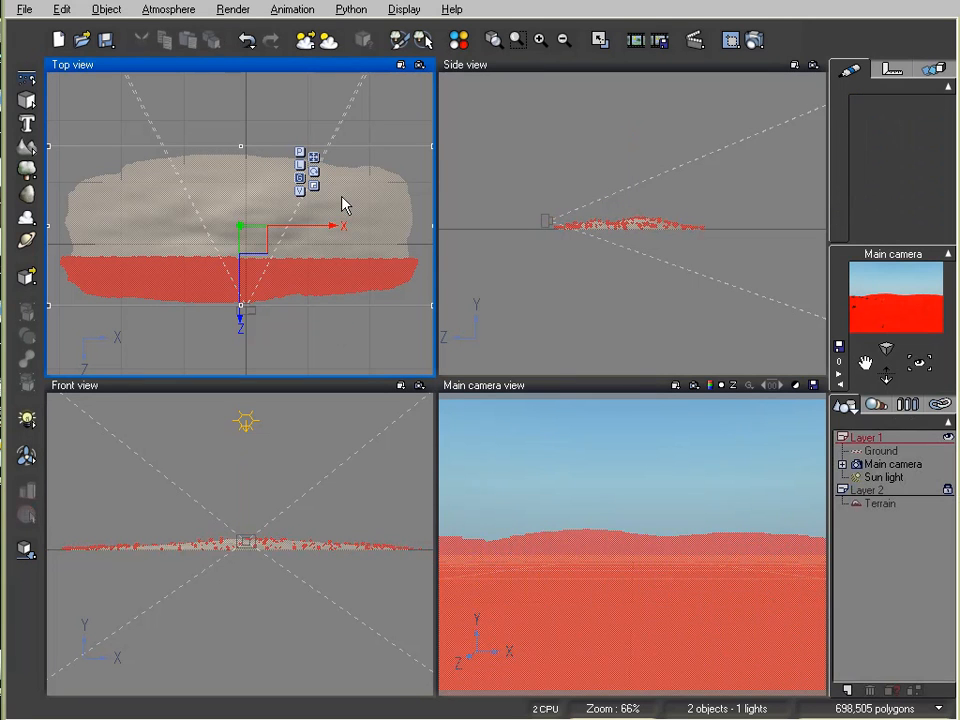
mouse_move(335, 149)
left_mouse_down()
mouse_move(260, 287)
mouse_move(420, 301)
mouse_move(430, 162)
mouse_move(337, 155)
left_mouse_up()
mouse_move(150, 138)
left_mouse_down()
mouse_move(229, 298)
mouse_move(160, 325)
mouse_move(32, 270)
mouse_move(118, 142)
mouse_move(150, 143)
left_mouse_up()
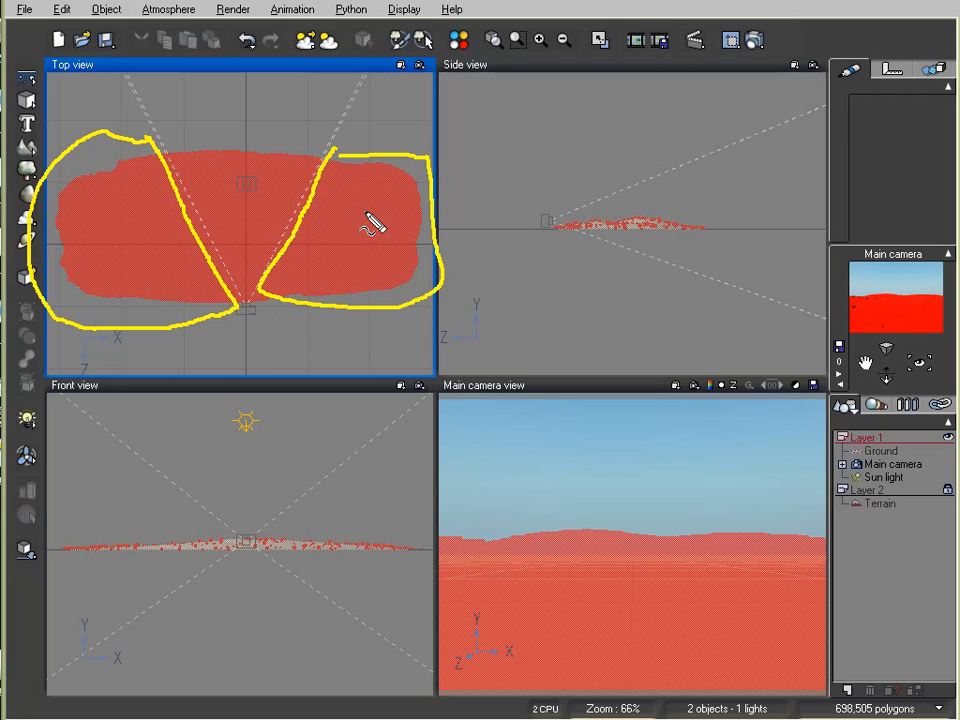
mouse_move(344, 160)
left_mouse_down()
mouse_move(328, 182)
mouse_move(373, 186)
mouse_move(315, 249)
mouse_move(371, 272)
left_mouse_up()
mouse_move(45, 208)
left_mouse_down()
mouse_move(79, 216)
mouse_move(214, 300)
mouse_move(107, 246)
mouse_move(90, 261)
mouse_move(100, 285)
left_mouse_up()
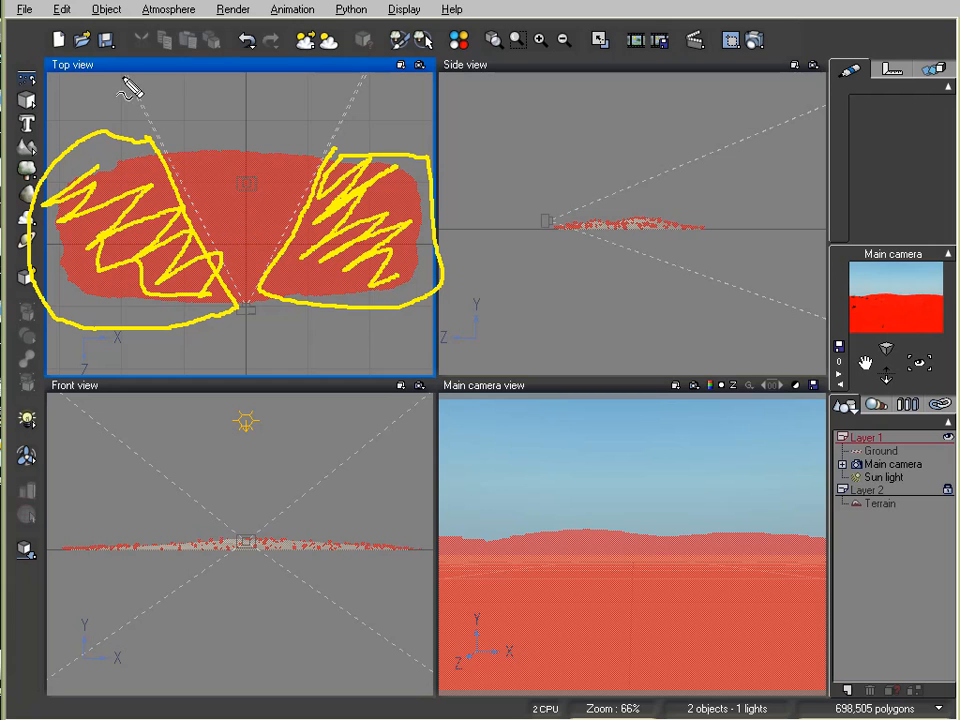
left_click_drag(124, 80, 238, 302)
left_click_drag(367, 70, 246, 306)
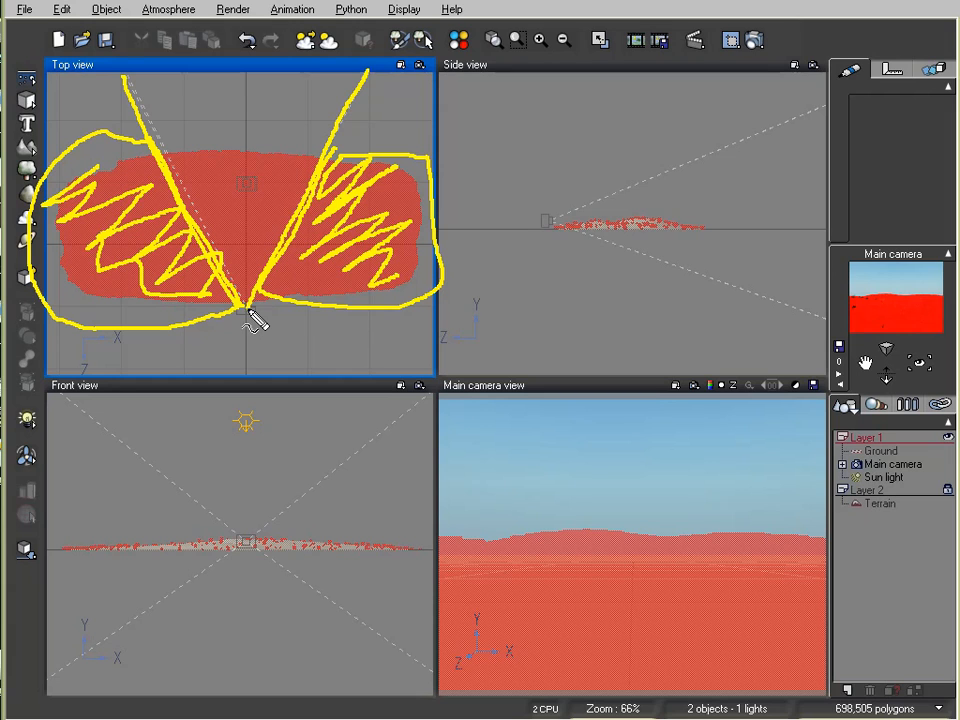
mouse_move(155, 101)
left_mouse_down()
mouse_move(310, 101)
mouse_move(302, 96)
mouse_move(310, 105)
left_mouse_up()
mouse_move(168, 88)
left_mouse_down()
mouse_move(155, 100)
mouse_move(170, 112)
left_mouse_up()
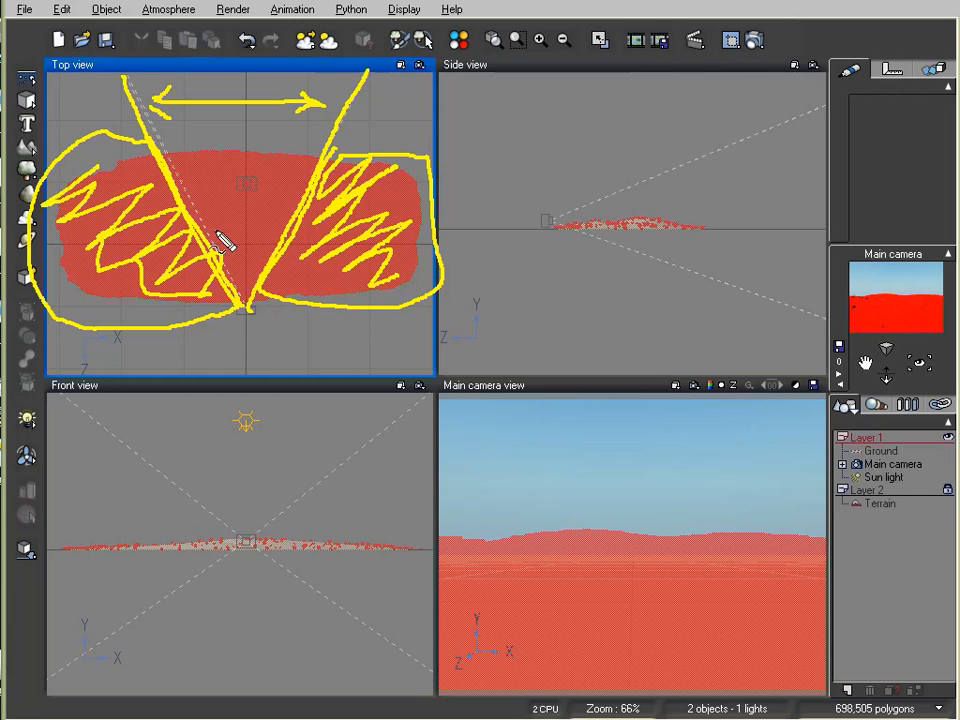
left_click_drag(435, 390, 436, 692)
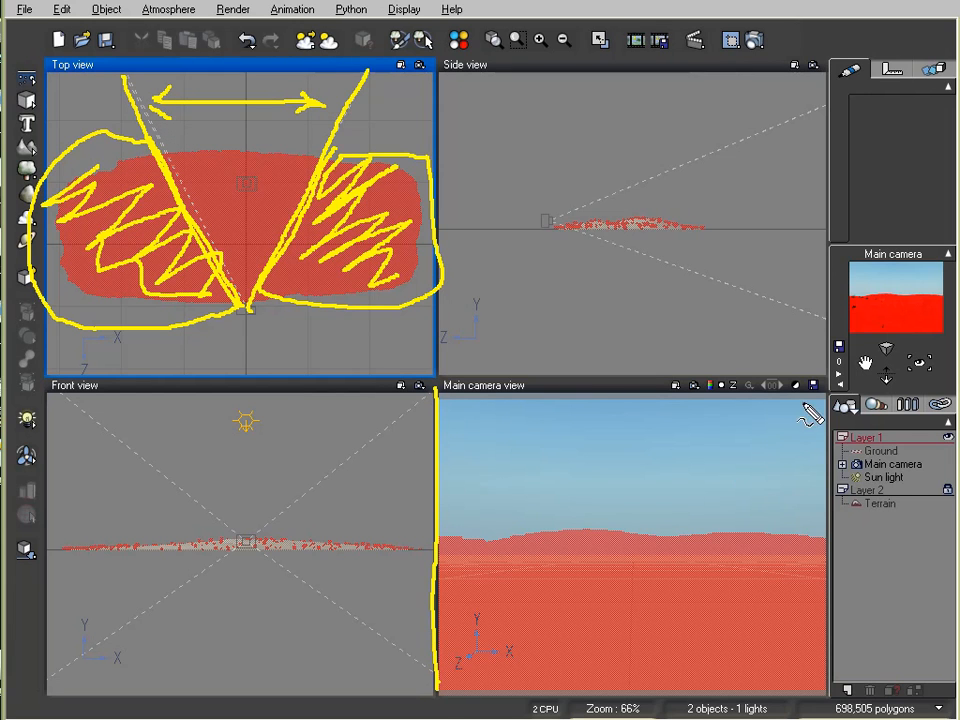
left_click_drag(826, 396, 827, 692)
mouse_move(590, 425)
left_mouse_down()
mouse_move(605, 526)
mouse_move(706, 647)
left_mouse_up()
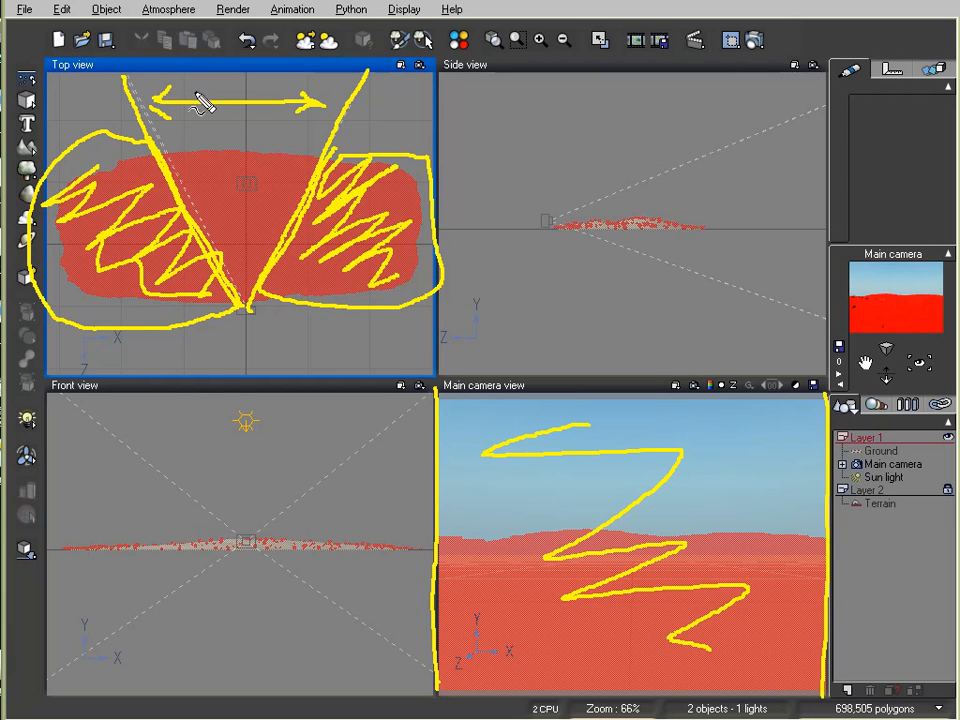
mouse_move(158, 92)
left_mouse_down()
mouse_move(253, 189)
mouse_move(261, 223)
mouse_move(248, 268)
left_mouse_up()
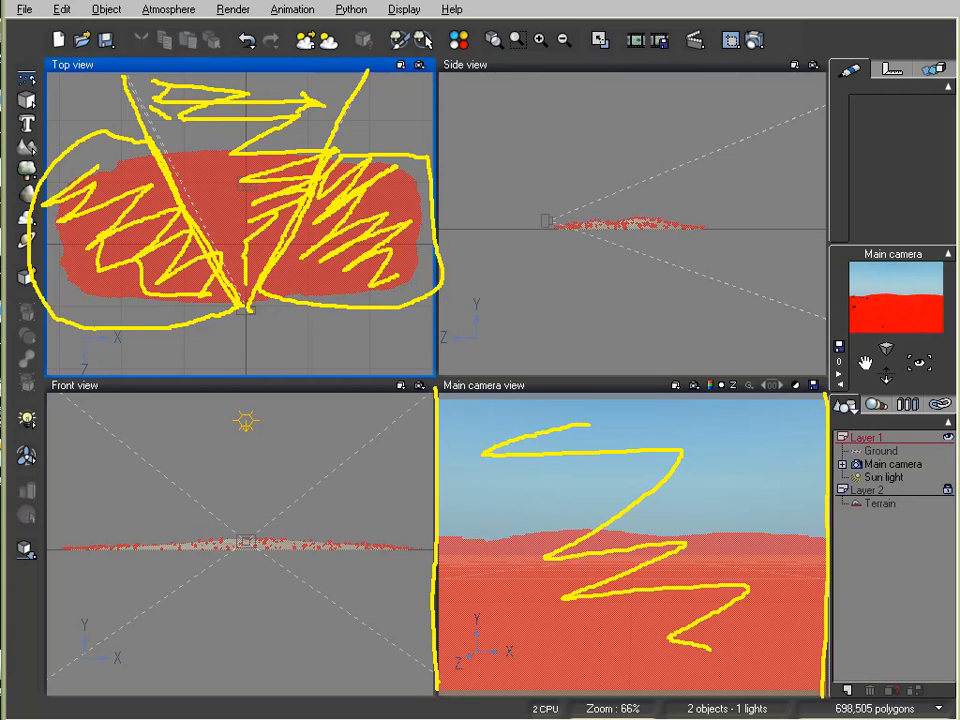
key("Escape")
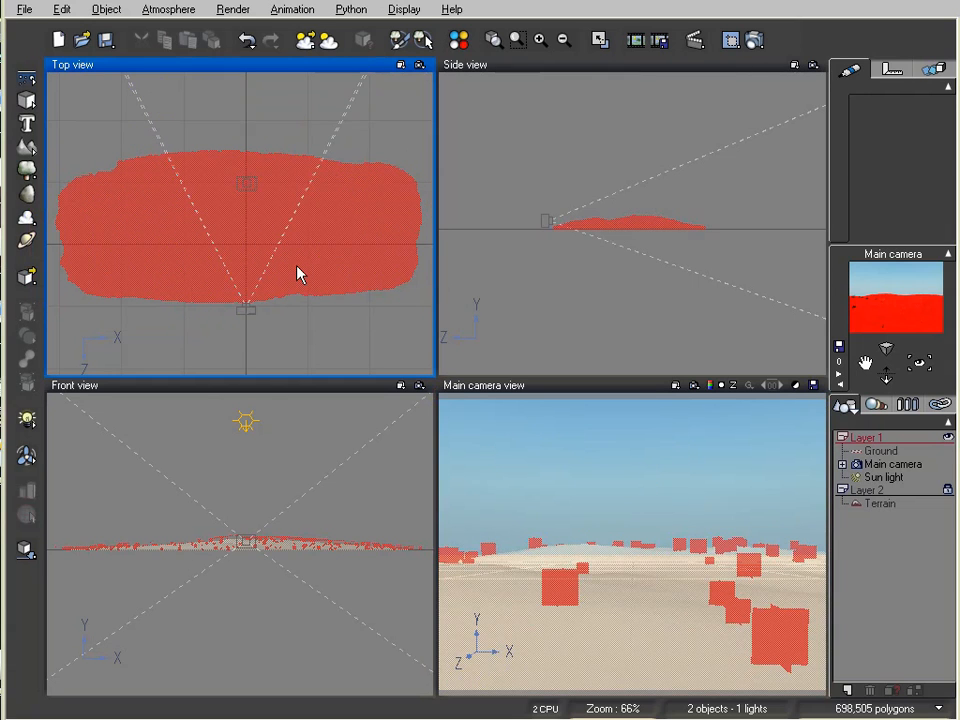
mouse_move(336, 142)
left_mouse_down()
mouse_move(288, 276)
mouse_move(360, 320)
mouse_move(440, 226)
mouse_move(377, 141)
mouse_move(340, 145)
left_mouse_up()
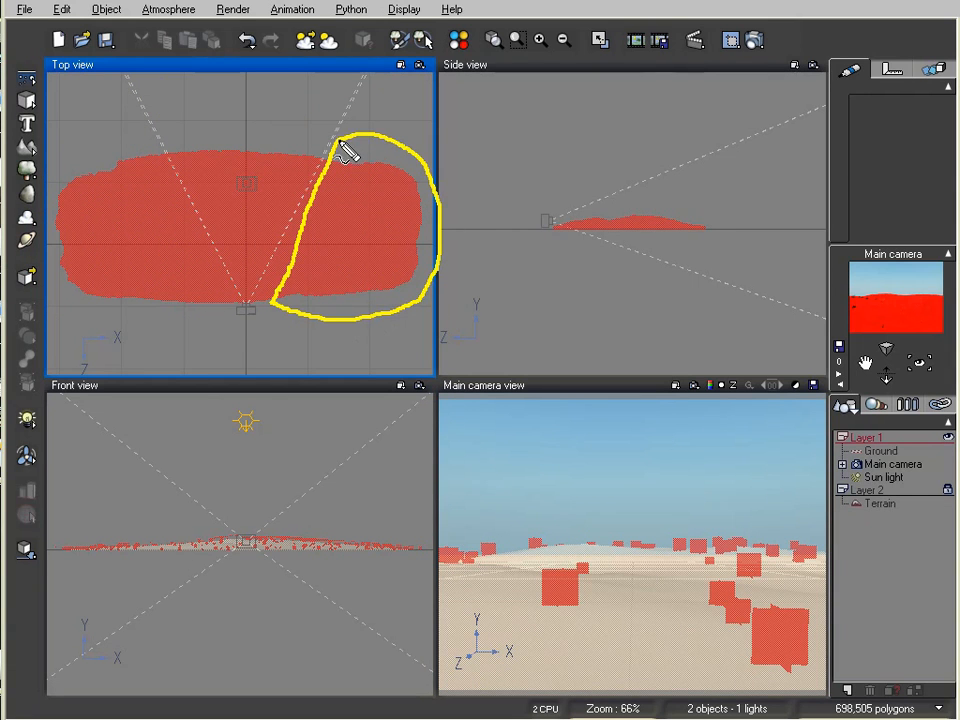
mouse_move(139, 128)
left_mouse_down()
mouse_move(197, 223)
mouse_move(208, 321)
mouse_move(96, 165)
mouse_move(122, 135)
left_mouse_up()
left_click_drag(130, 78, 242, 310)
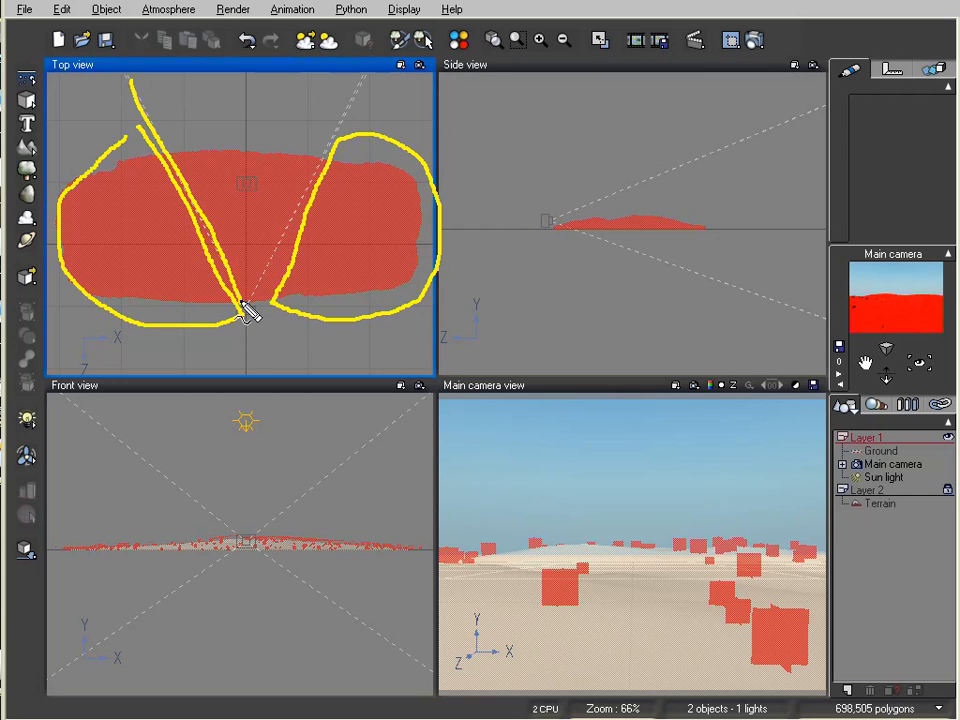
left_click_drag(364, 79, 252, 297)
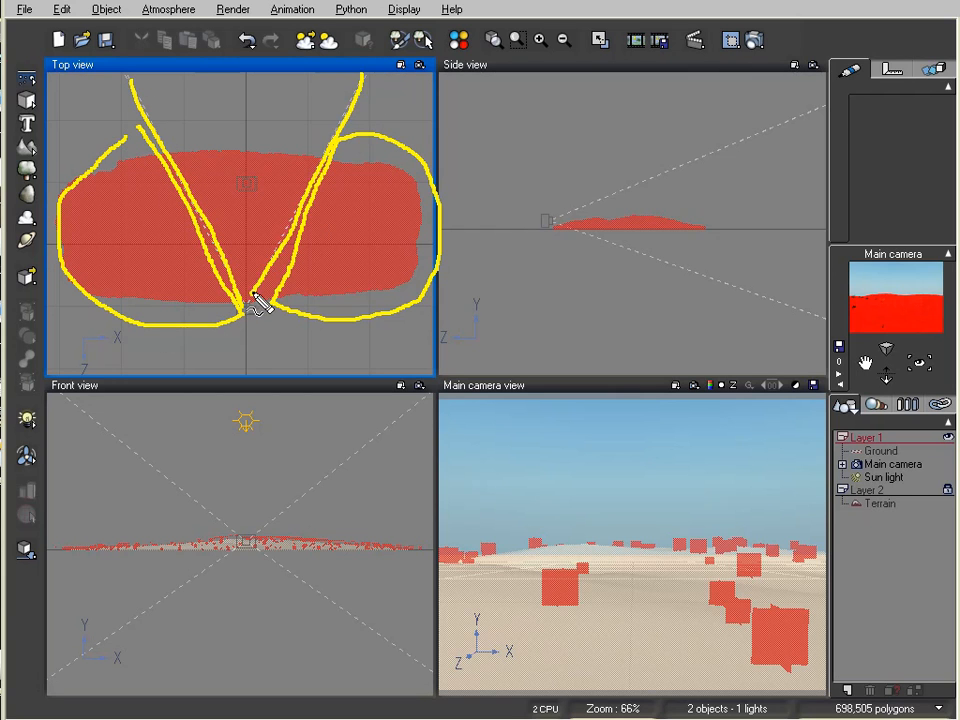
mouse_move(366, 150)
left_mouse_down()
mouse_move(302, 250)
mouse_move(370, 292)
left_mouse_up()
mouse_move(124, 165)
left_mouse_down()
mouse_move(118, 255)
mouse_move(160, 228)
left_mouse_up()
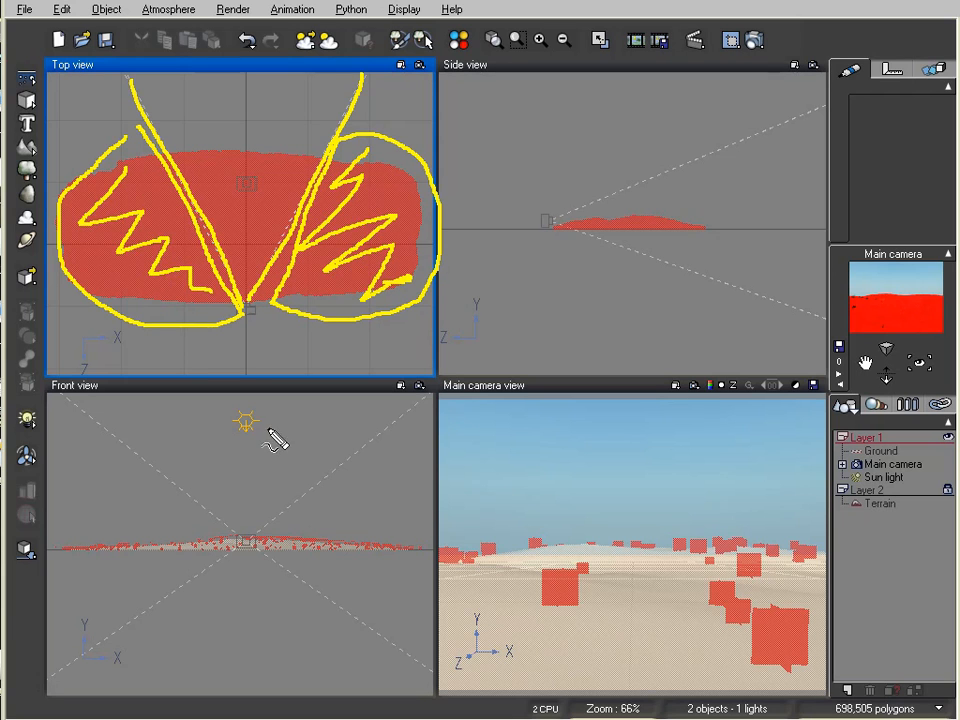
mouse_move(910, 656)
left_mouse_down()
mouse_move(826, 690)
mouse_move(870, 716)
mouse_move(922, 712)
left_mouse_up()
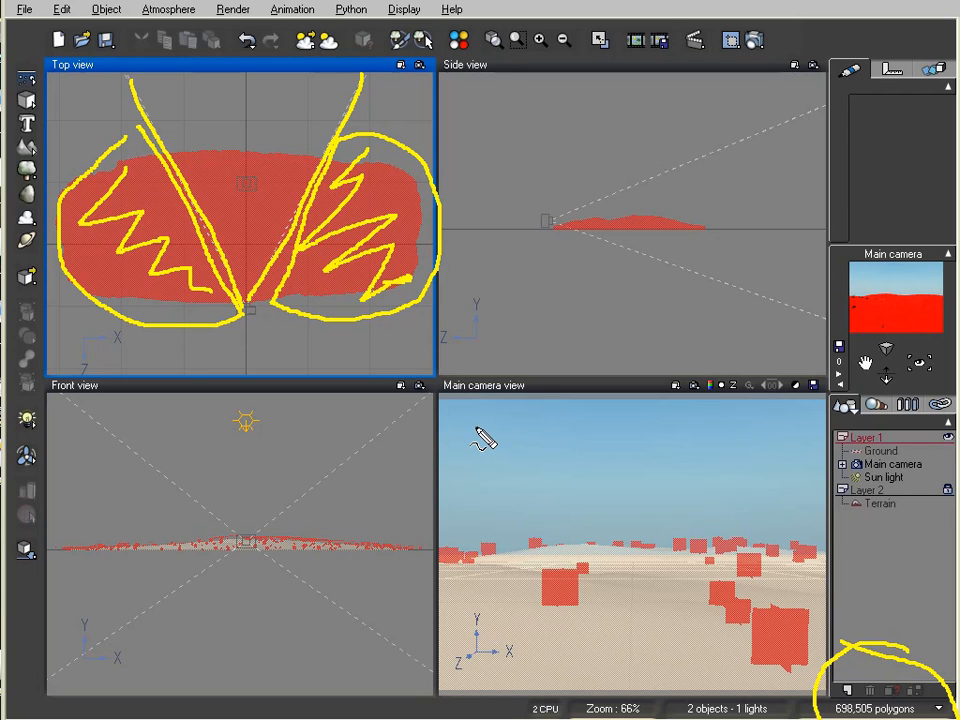
key("Escape")
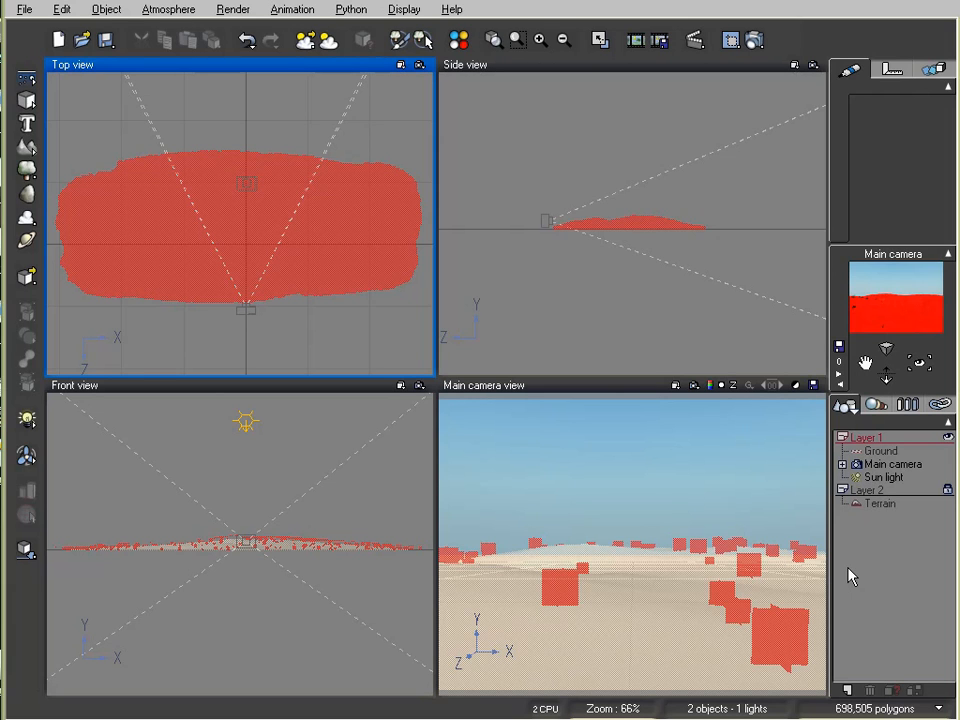
- Clear all instances from the terrain's EcoSystem material and accept the material
left_click(874, 505)
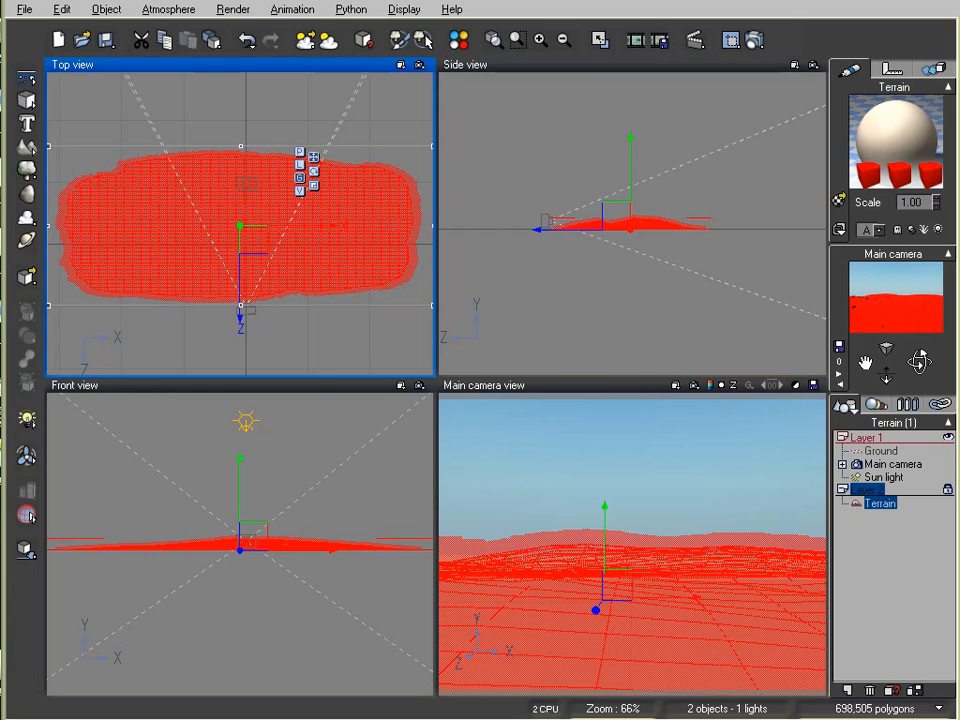
double_click(874, 152)
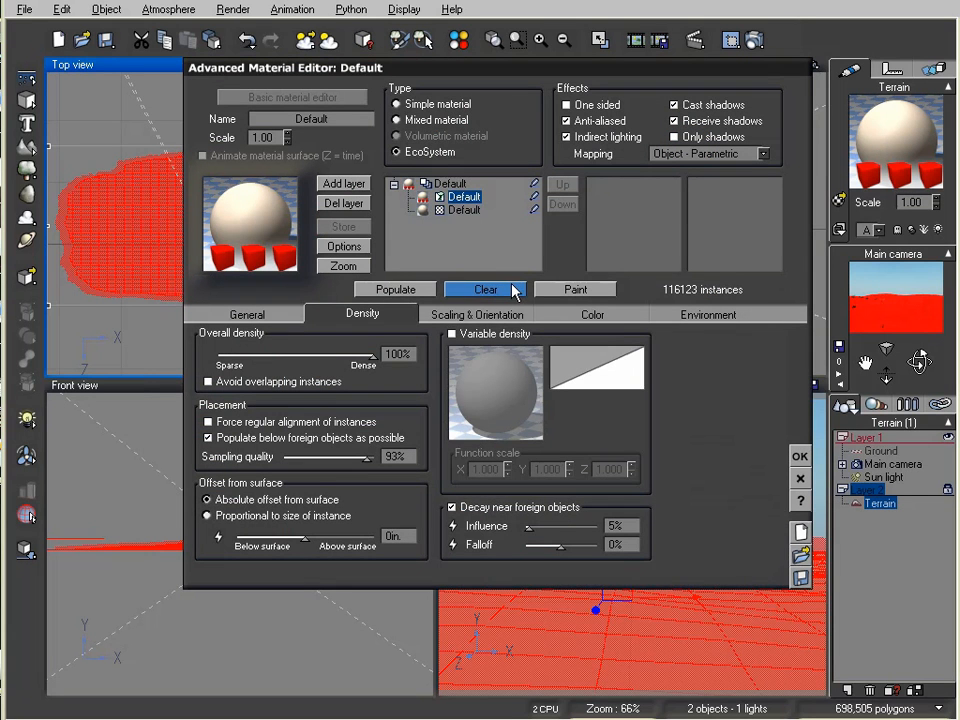
left_click(512, 289)
left_click(800, 458)
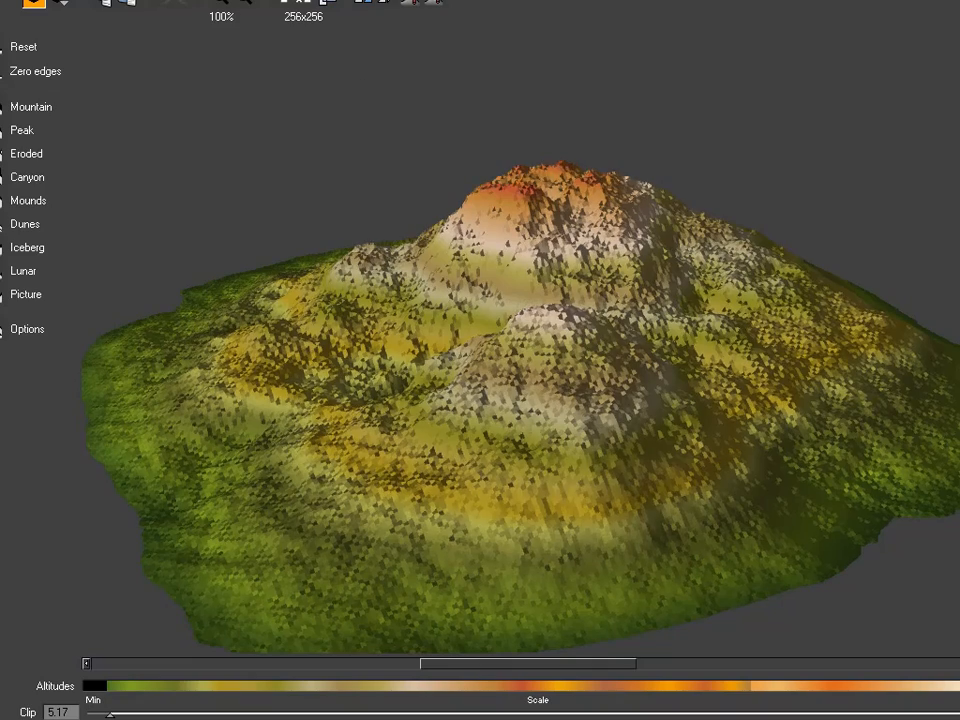
- Cut away the terrain's left and right edges with brush strokes from above in the Terrain Editor and accept the shape
left_click(62, 3)
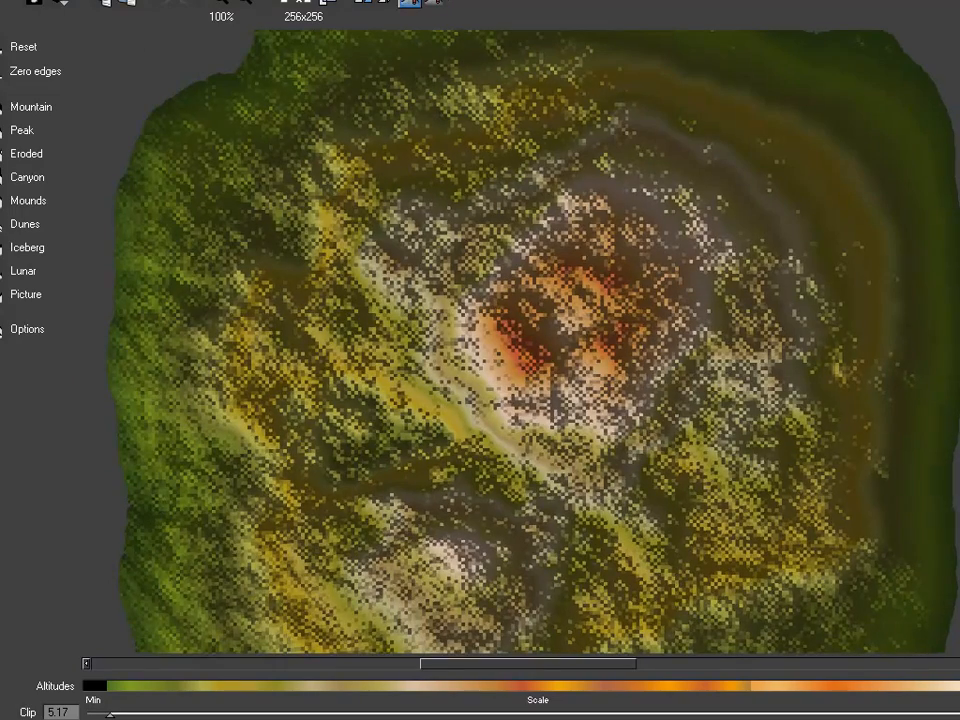
left_click(245, 4)
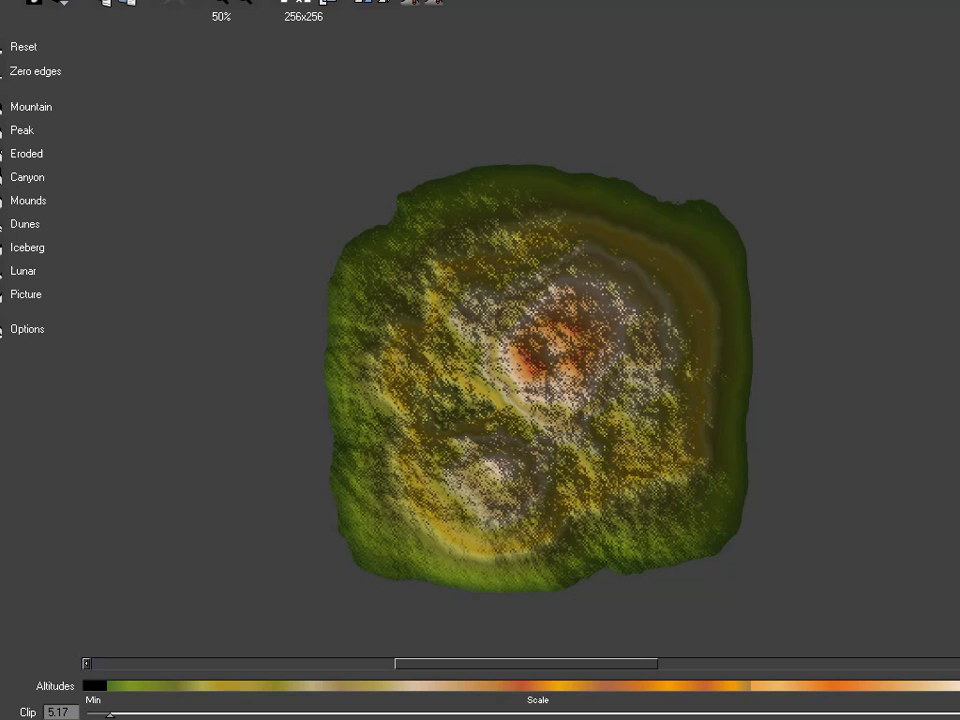
mouse_move(758, 195)
left_mouse_down()
mouse_move(748, 195)
mouse_move(761, 438)
mouse_move(746, 529)
left_mouse_up()
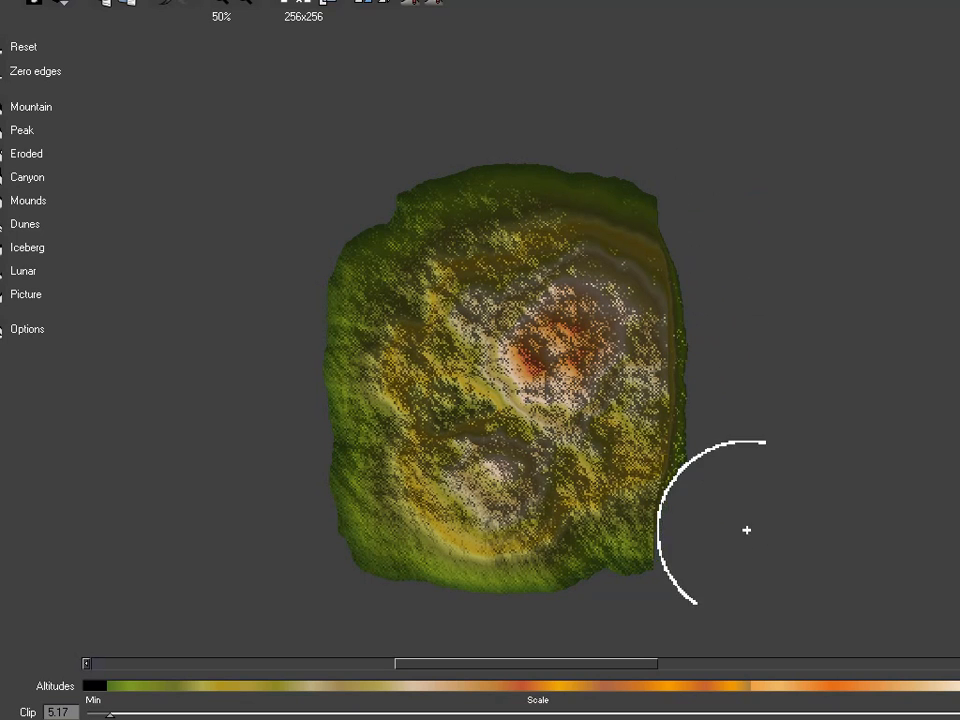
mouse_move(312, 274)
left_mouse_down()
mouse_move(311, 529)
mouse_move(311, 214)
left_mouse_up()
left_click_drag(296, 266, 311, 536)
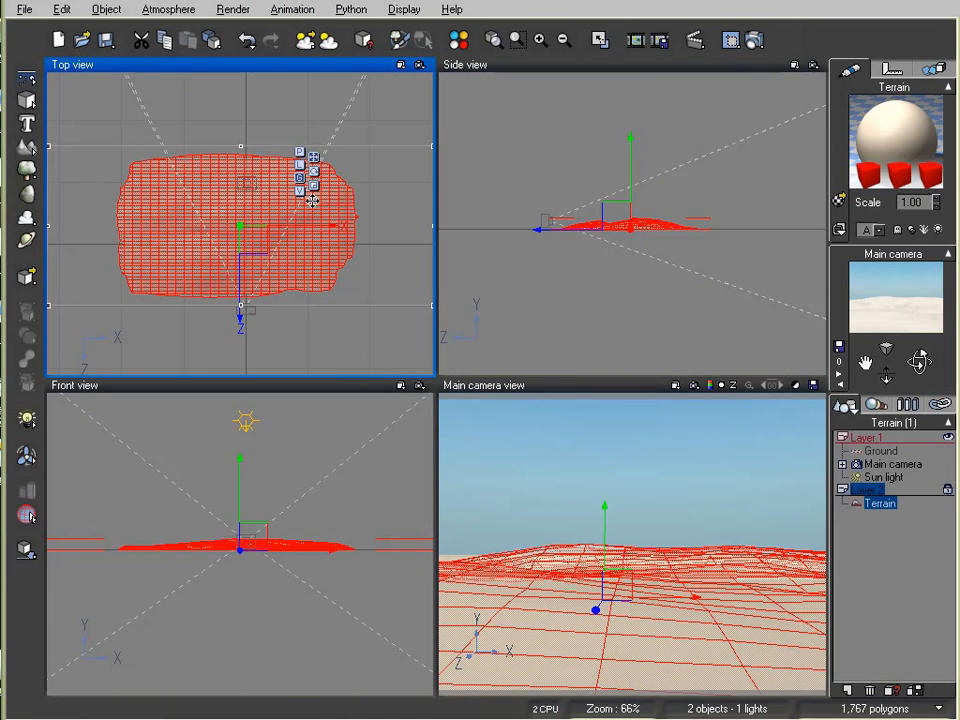
mouse_move(333, 152)
left_mouse_down()
mouse_move(316, 212)
mouse_move(396, 178)
mouse_move(370, 133)
left_mouse_up()
mouse_move(150, 135)
left_mouse_down()
mouse_move(242, 321)
mouse_move(96, 279)
mouse_move(150, 152)
left_mouse_up()
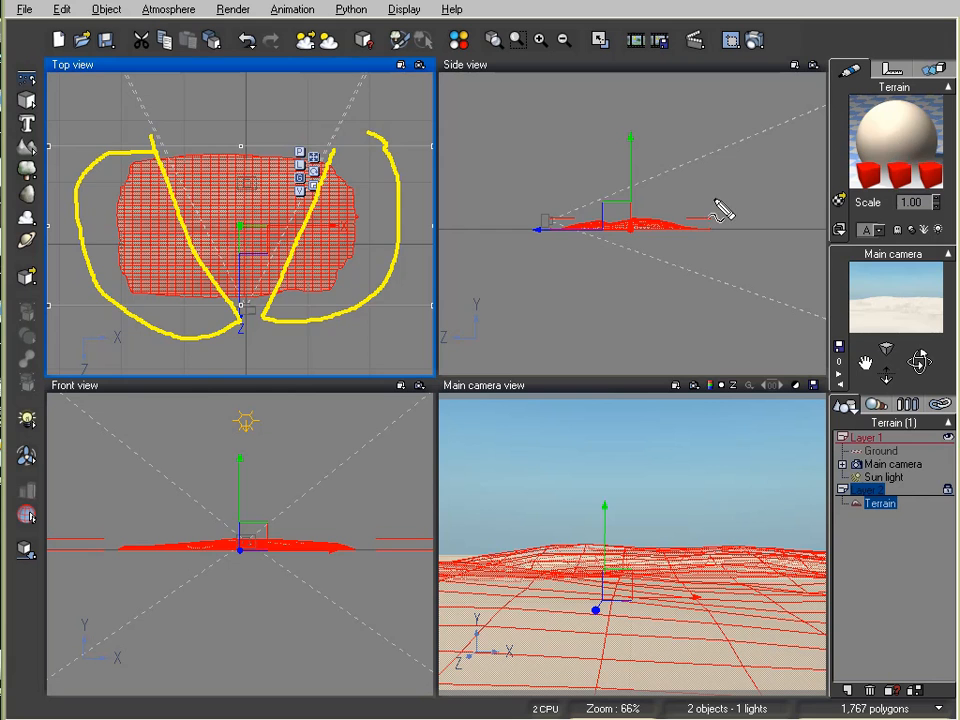
key("Escape")
- Populate the narrowed terrain with instances of its EcoSystem material and accept the material
double_click(883, 156)
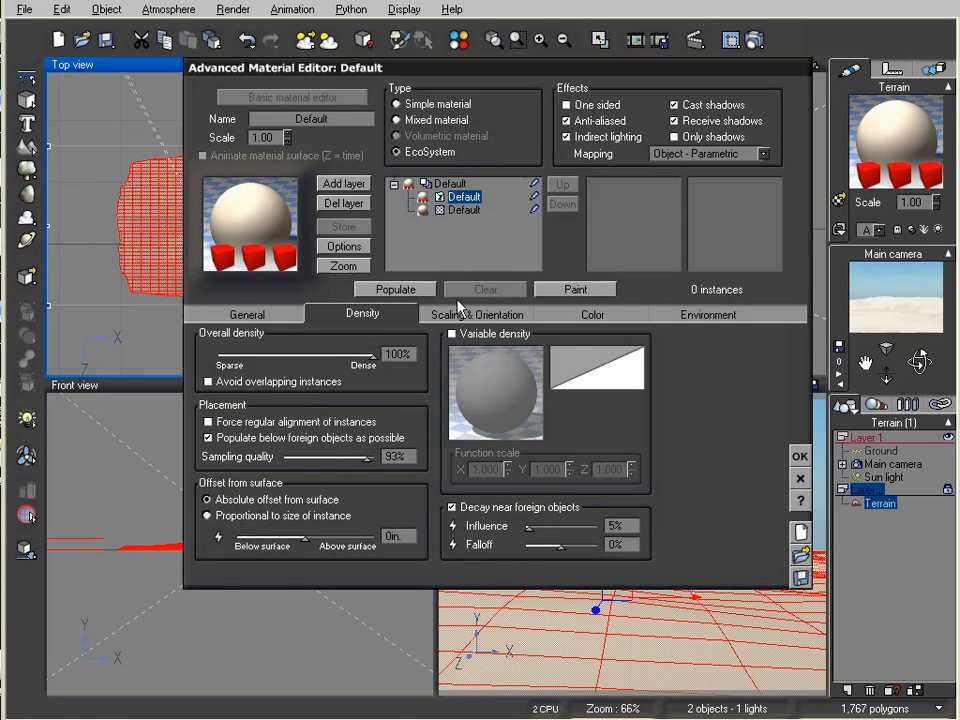
left_click(396, 289)
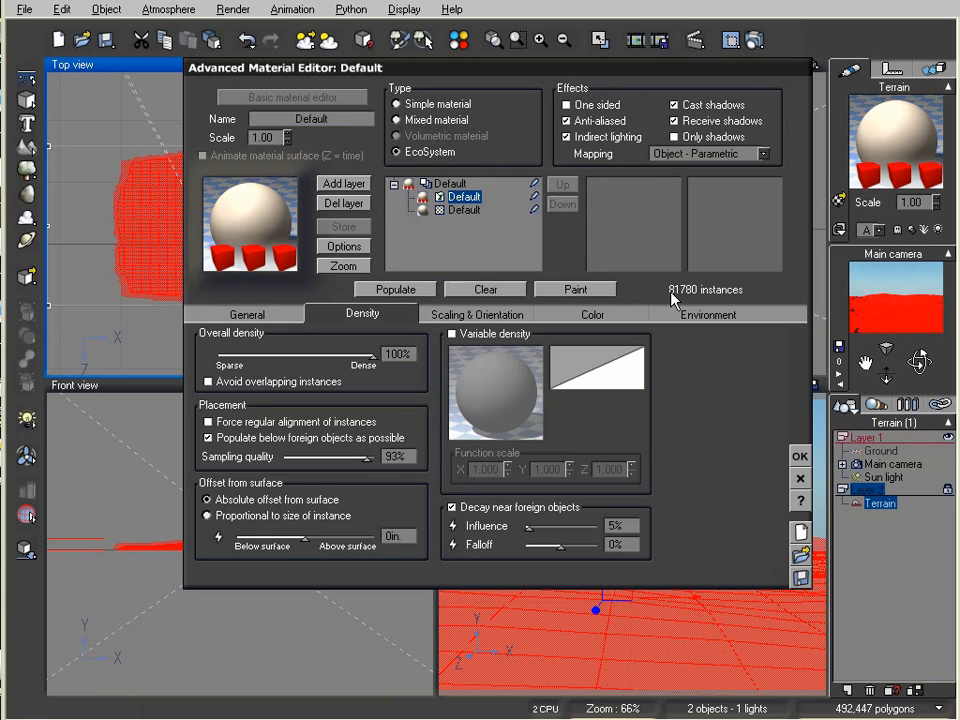
left_click(801, 460)
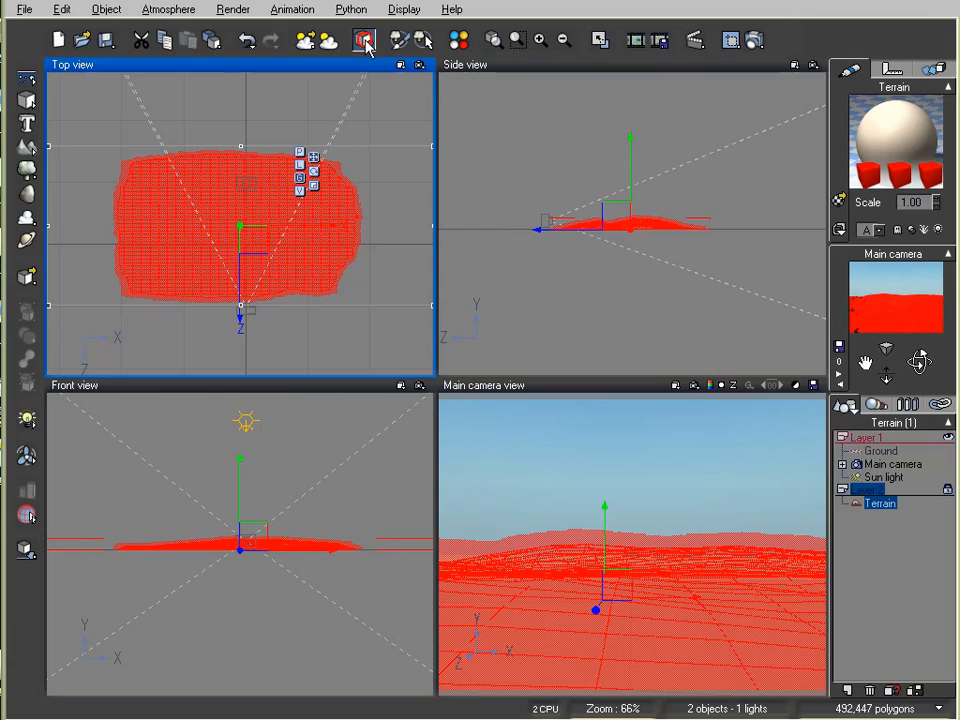
- Cut away the terrain's two corners nearest the camera in the Terrain Editor, tapering it toward the camera, and accept the shape
left_click(363, 40)
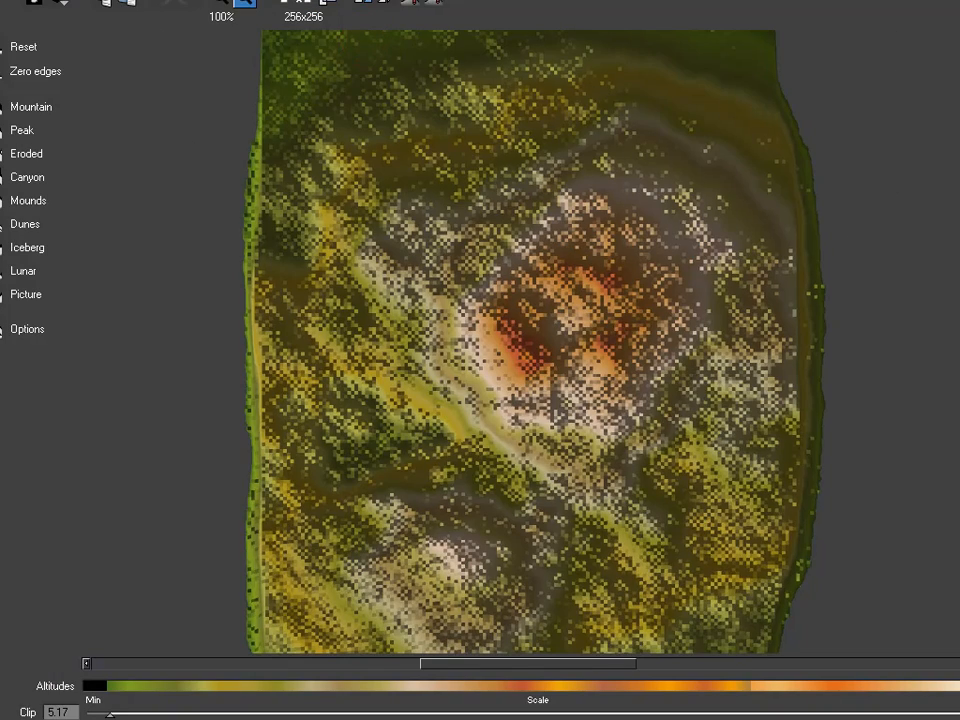
left_click(245, 3)
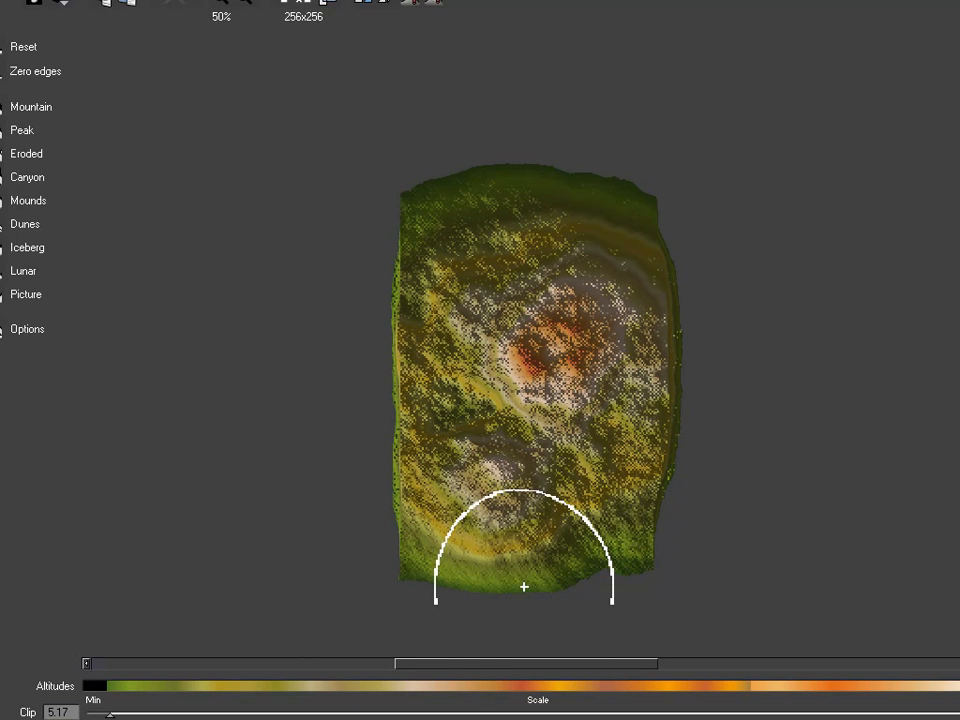
mouse_move(545, 588)
left_mouse_down()
mouse_move(413, 335)
mouse_move(358, 195)
left_mouse_up()
mouse_move(548, 590)
left_mouse_down()
mouse_move(640, 300)
mouse_move(700, 176)
left_mouse_up()
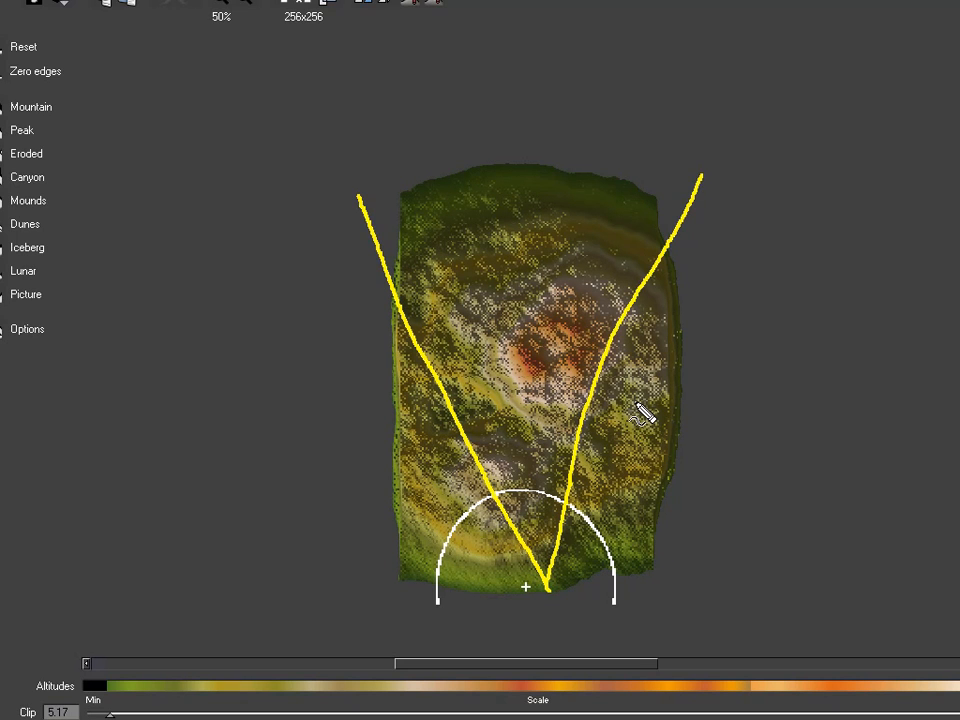
key("Escape")
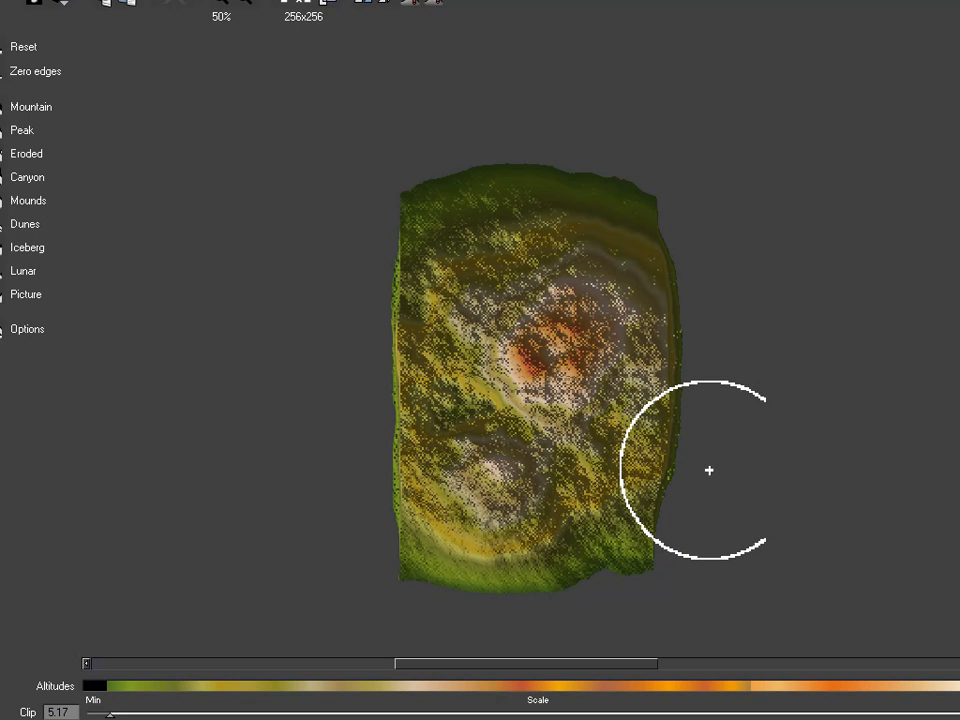
mouse_move(709, 469)
left_mouse_down()
mouse_move(690, 523)
mouse_move(658, 555)
mouse_move(695, 467)
left_mouse_up()
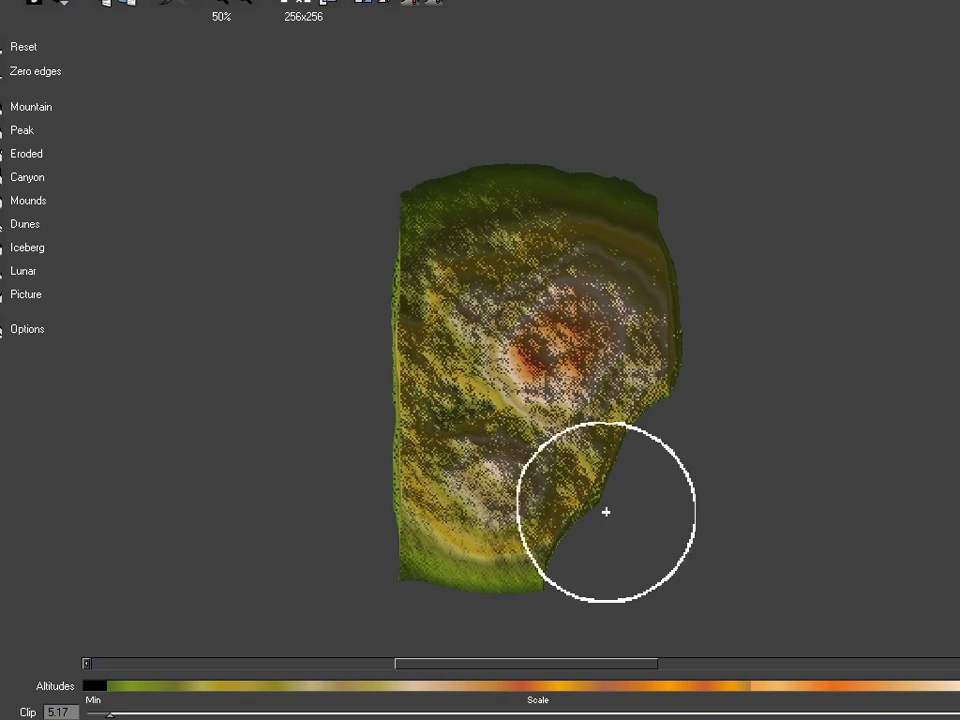
mouse_move(313, 422)
left_mouse_down()
mouse_move(433, 583)
mouse_move(321, 420)
left_mouse_up()
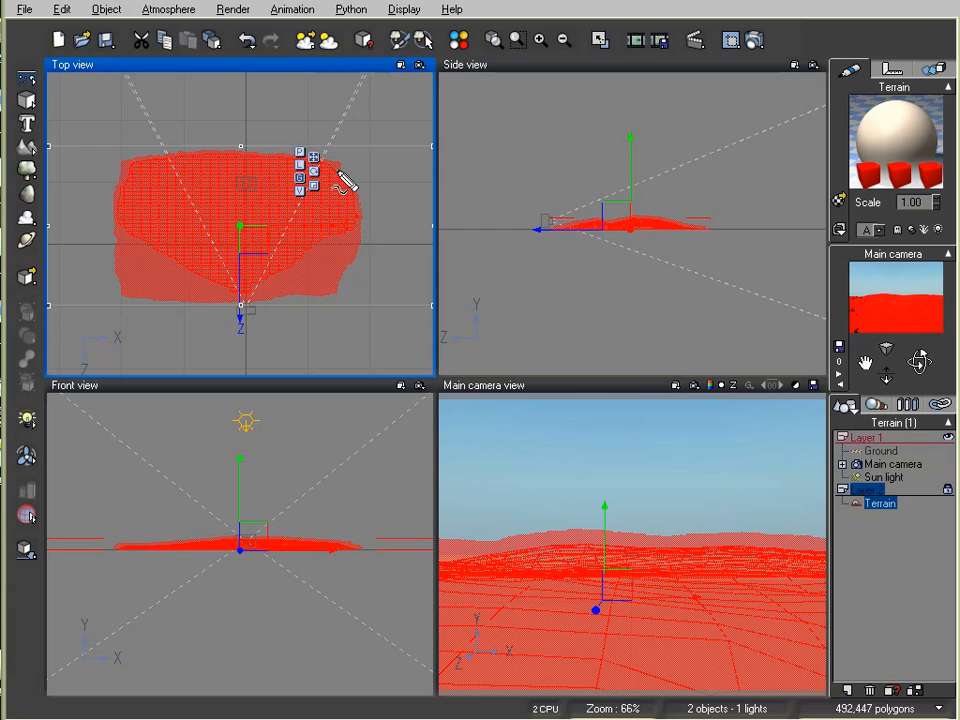
mouse_move(255, 284)
left_mouse_down()
mouse_move(357, 224)
mouse_move(349, 182)
mouse_move(302, 186)
mouse_move(257, 282)
mouse_move(131, 243)
mouse_move(113, 185)
mouse_move(168, 163)
mouse_move(242, 296)
left_mouse_up()
mouse_move(120, 240)
left_mouse_down()
mouse_move(197, 289)
mouse_move(230, 297)
mouse_move(118, 290)
mouse_move(105, 255)
left_mouse_up()
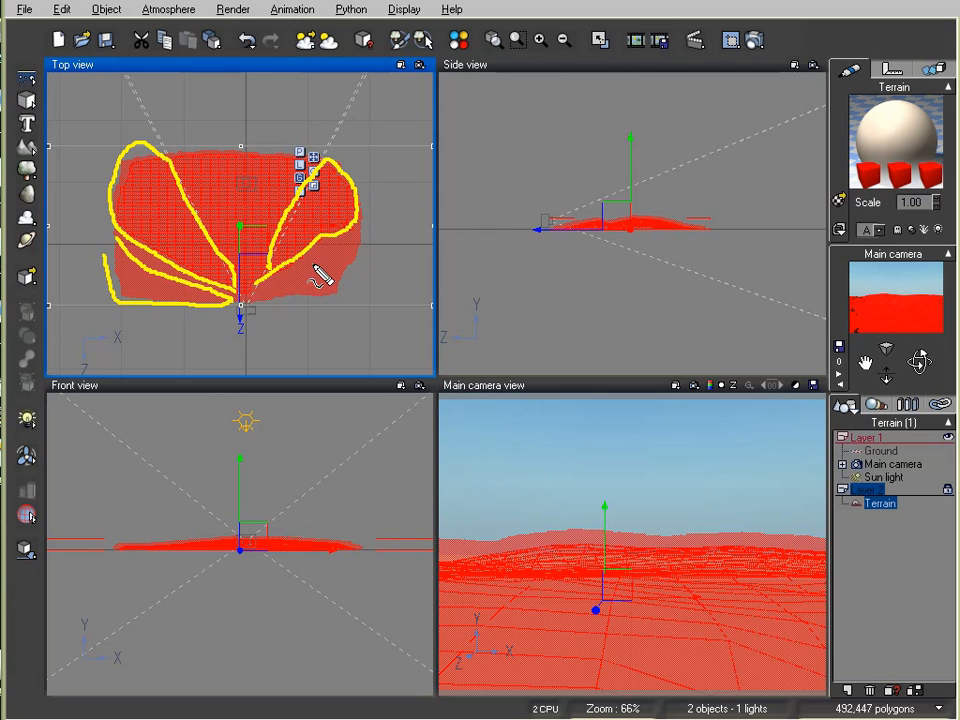
mouse_move(356, 231)
left_mouse_down()
mouse_move(285, 273)
mouse_move(319, 303)
mouse_move(351, 238)
left_mouse_up()
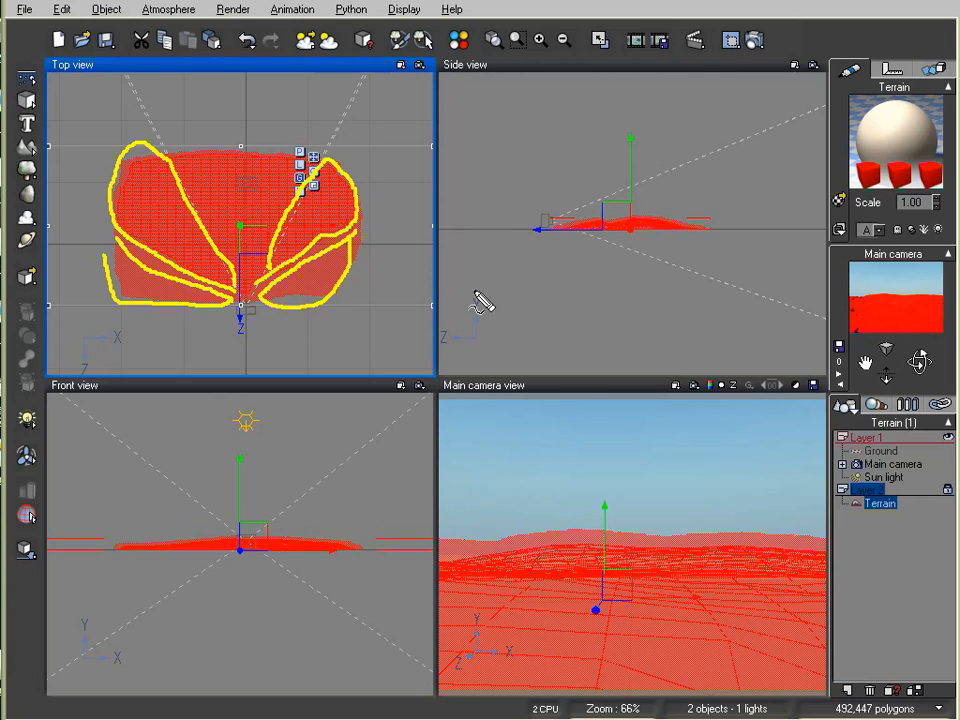
key("Escape")
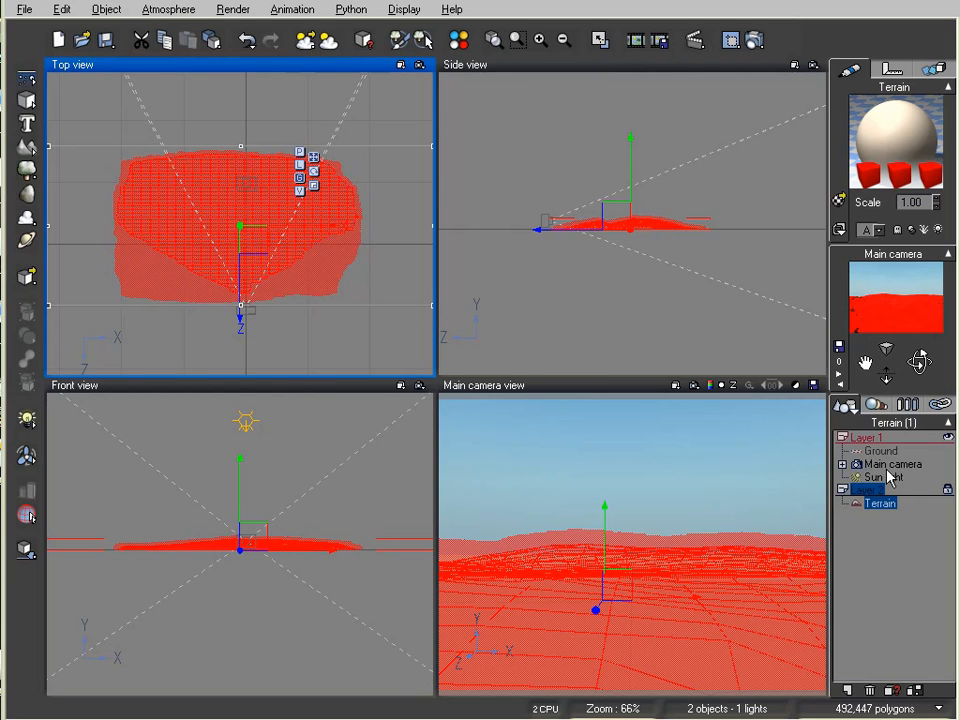
- Repopulate the tapered terrain's EcoSystem material, accept it, and show the percentage of free resources in the status bar
double_click(850, 132)
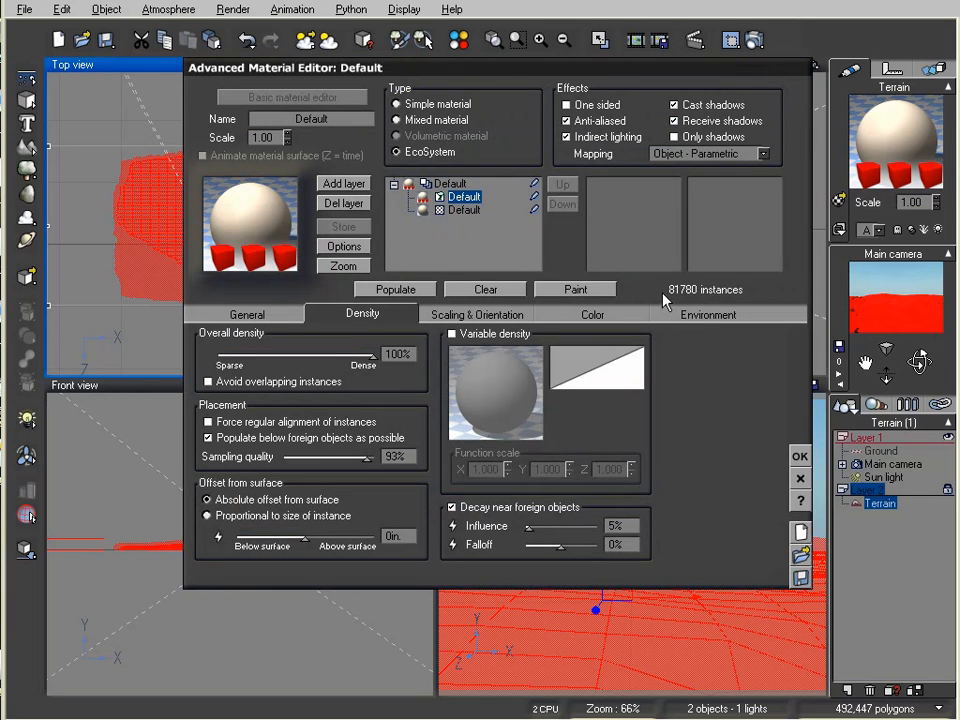
key("ctrl+2")
mouse_move(690, 250)
left_mouse_down()
mouse_move(628, 280)
mouse_move(665, 248)
left_mouse_up()
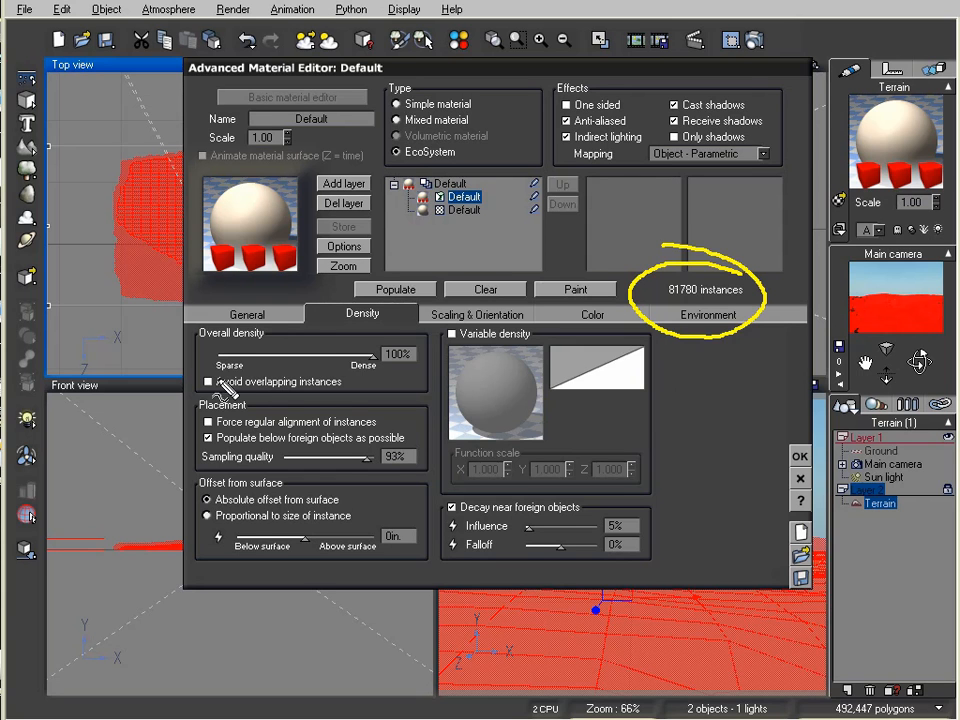
left_click_drag(414, 272, 408, 268)
key("Escape")
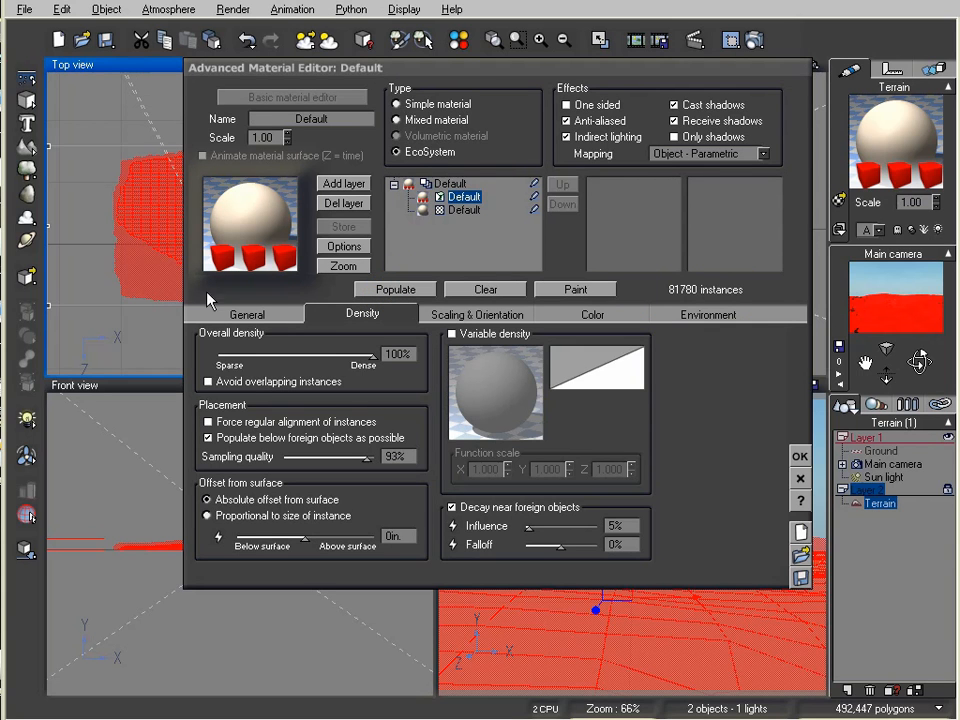
left_click(400, 292)
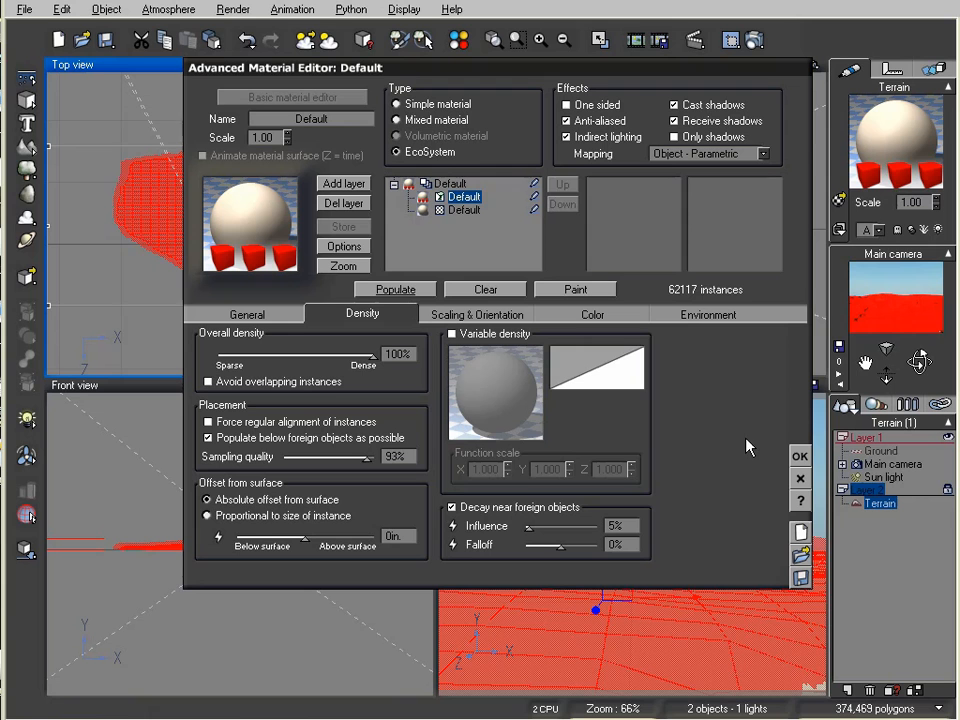
left_click(806, 462)
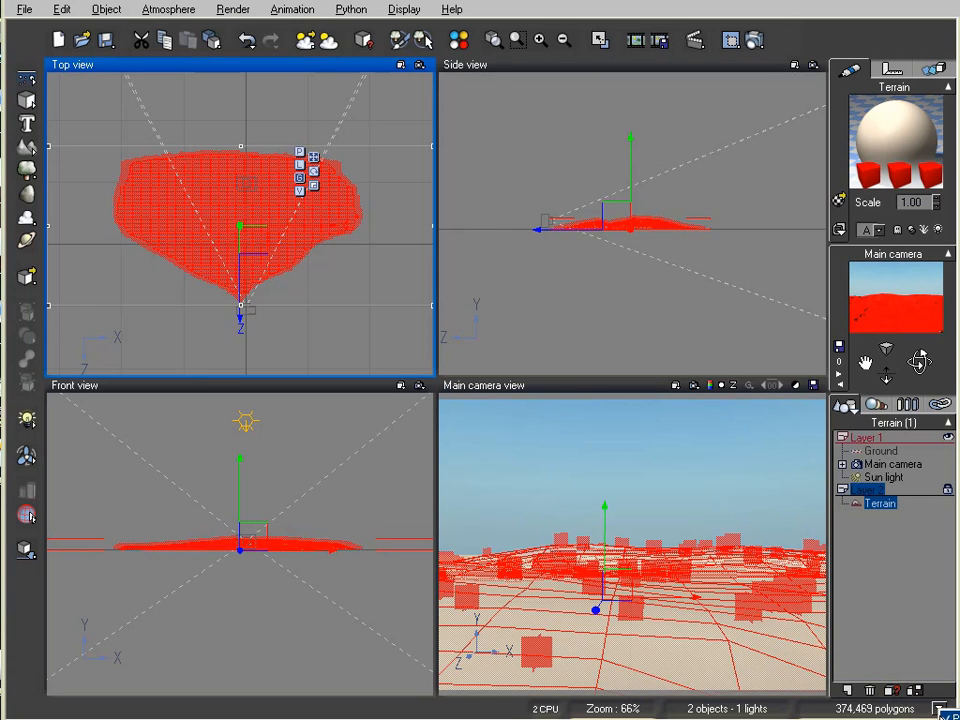
left_click(955, 718)
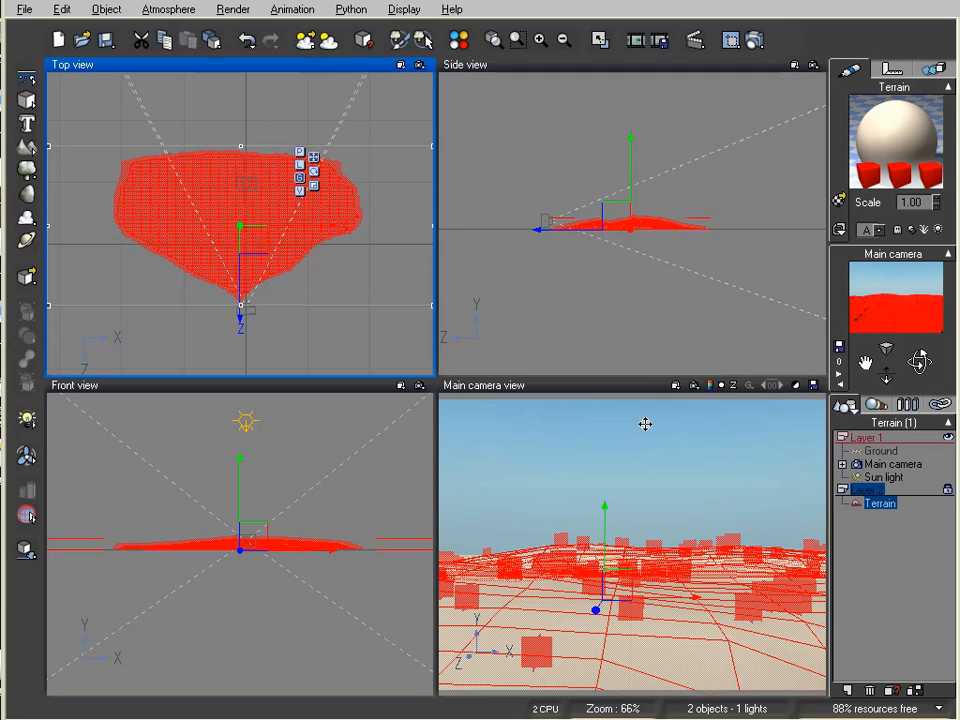
left_click(541, 496)
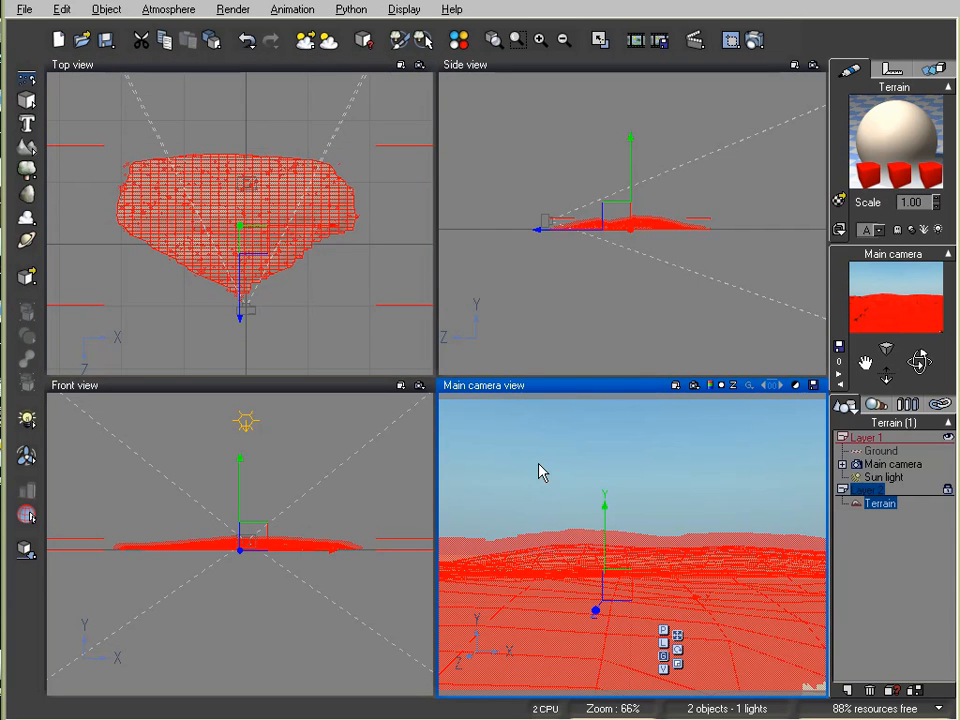
- Try trimming both sides of the terrain closer to the camera's field of view in the Terrain Editor
left_click(364, 42)
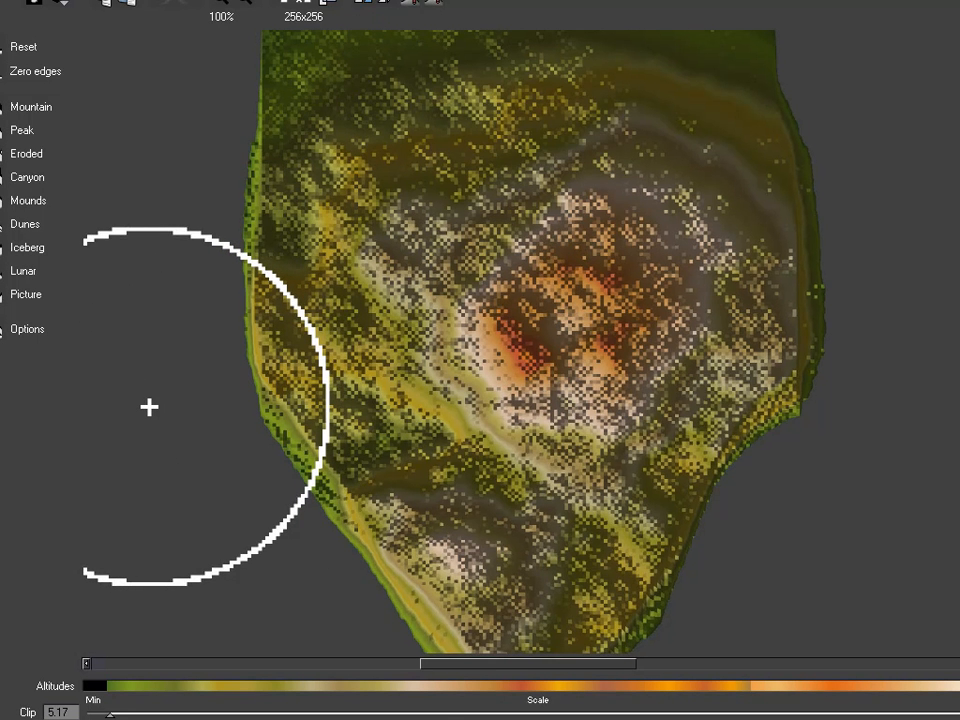
mouse_move(152, 404)
left_mouse_down()
mouse_move(216, 559)
mouse_move(167, 422)
mouse_move(107, 308)
left_mouse_up()
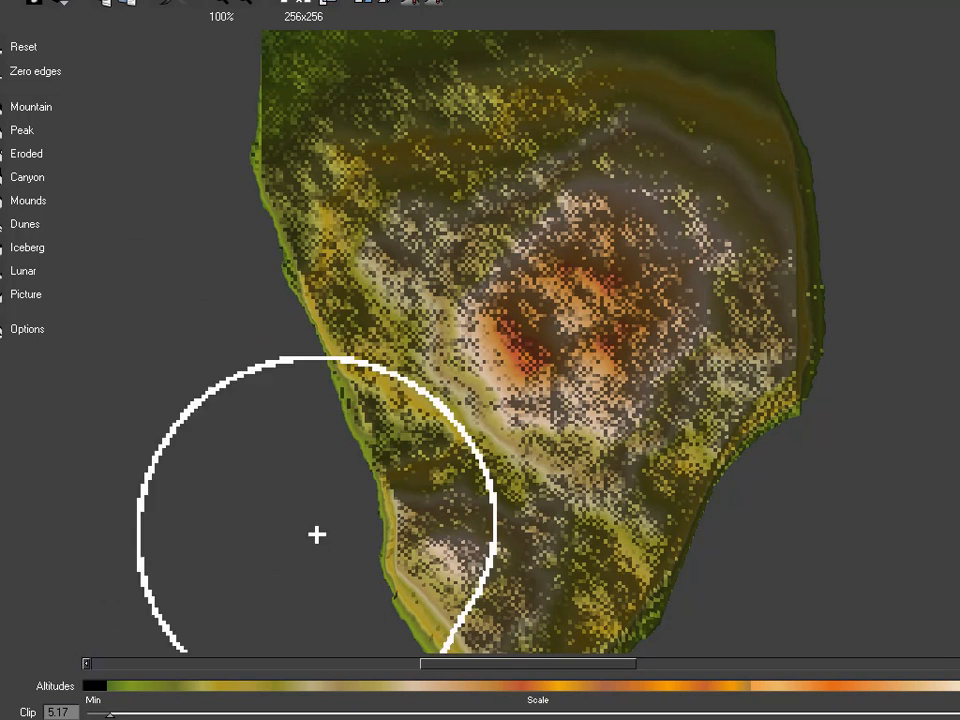
left_click_drag(866, 493, 918, 291)
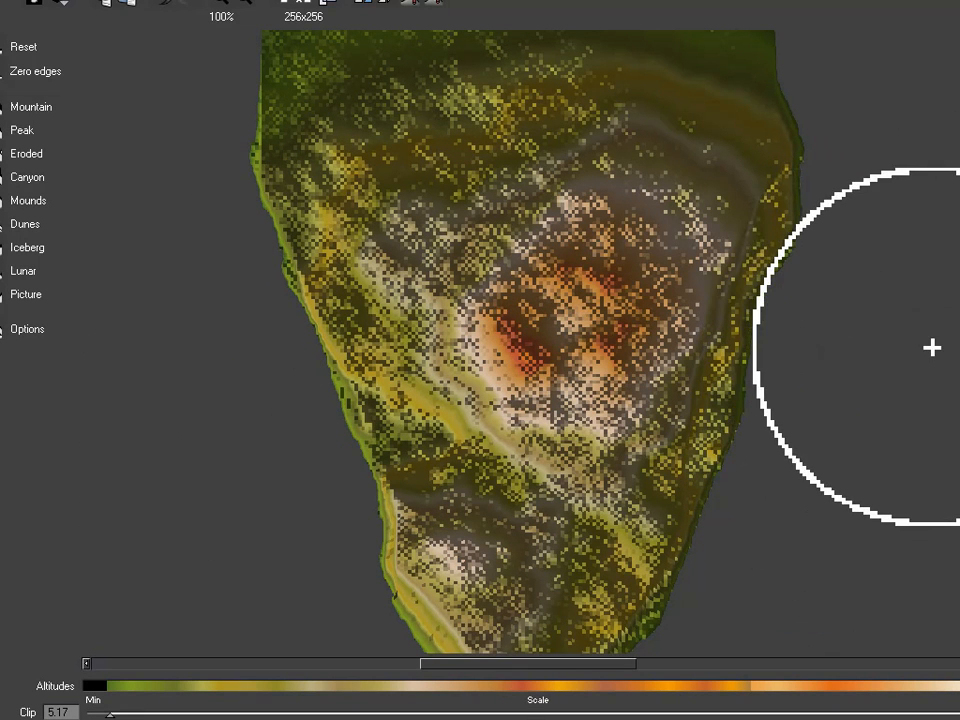
left_click(955, 710)
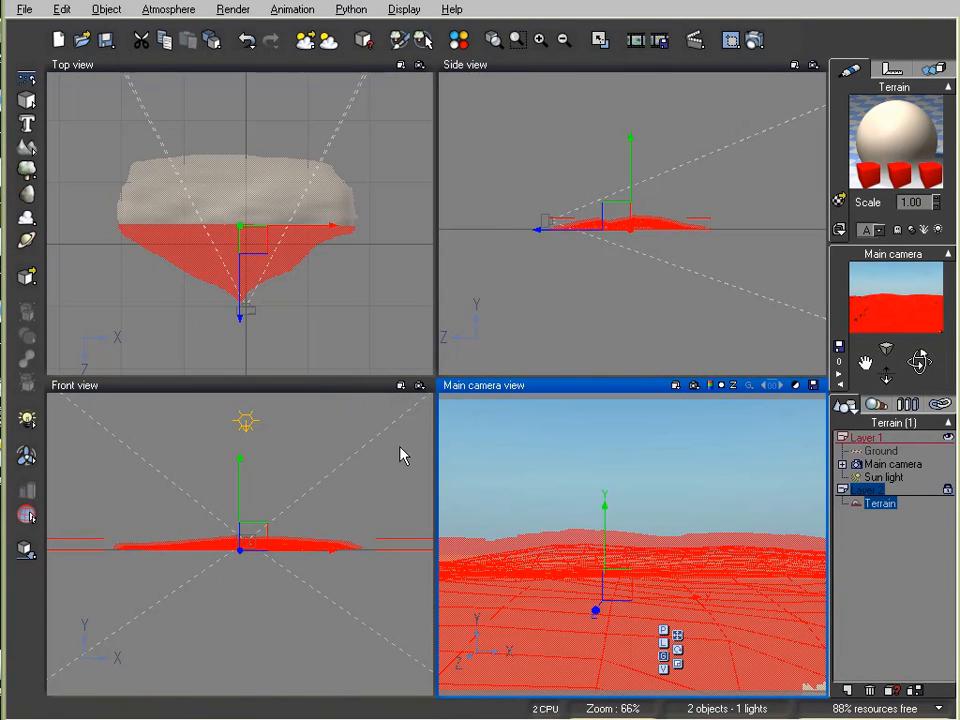
- Delete the populated terrain and its layer, then add a new empty layer for a fresh terrain
left_click(880, 577)
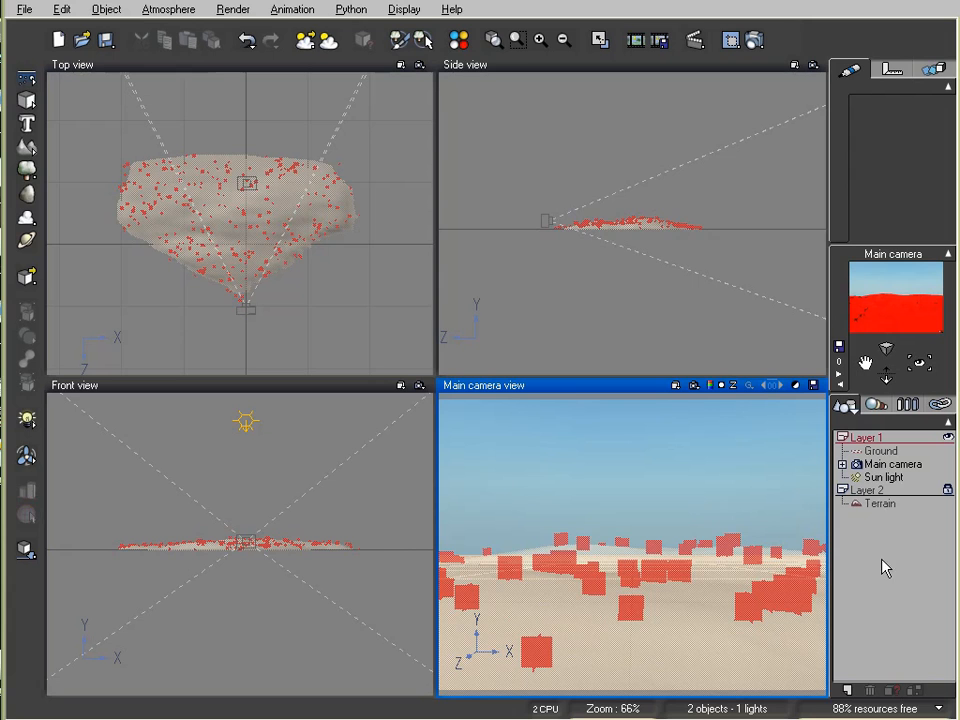
left_click(886, 508)
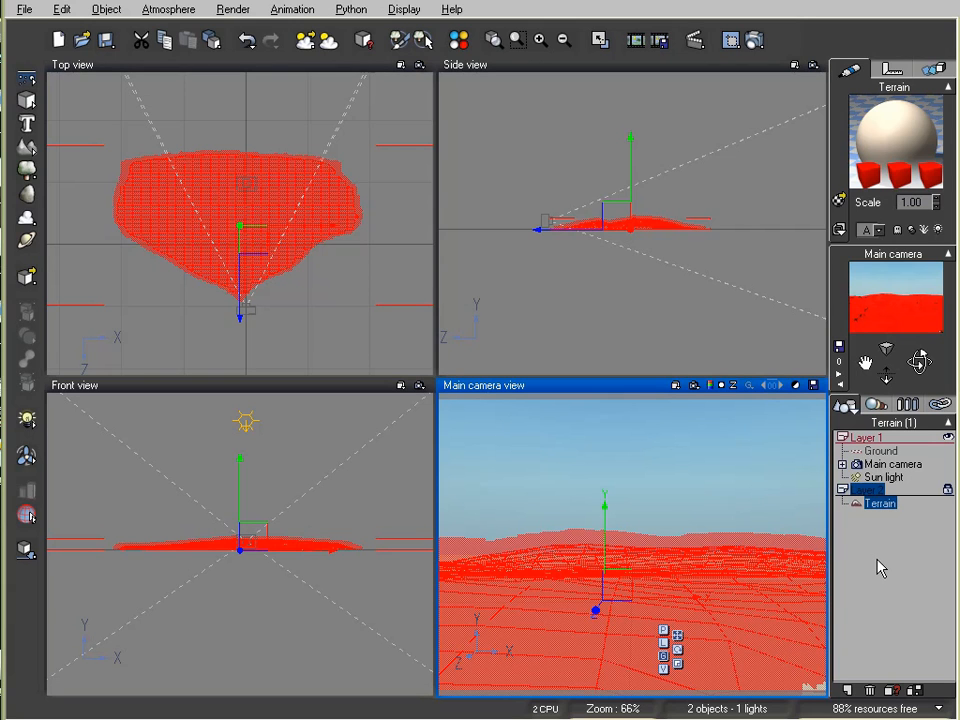
key("Delete")
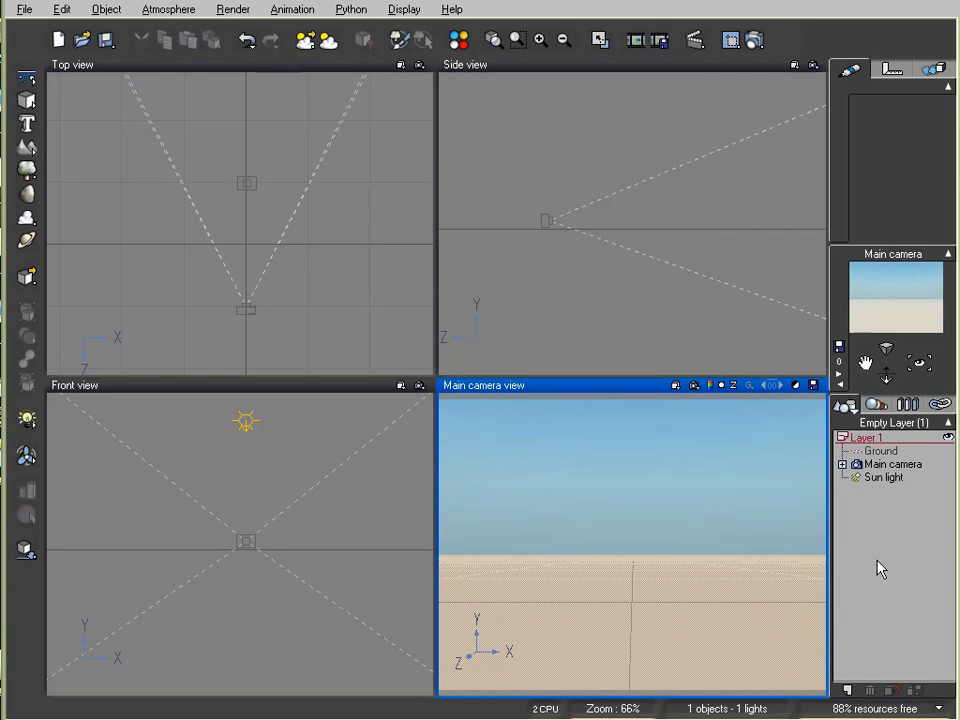
left_click(848, 689)
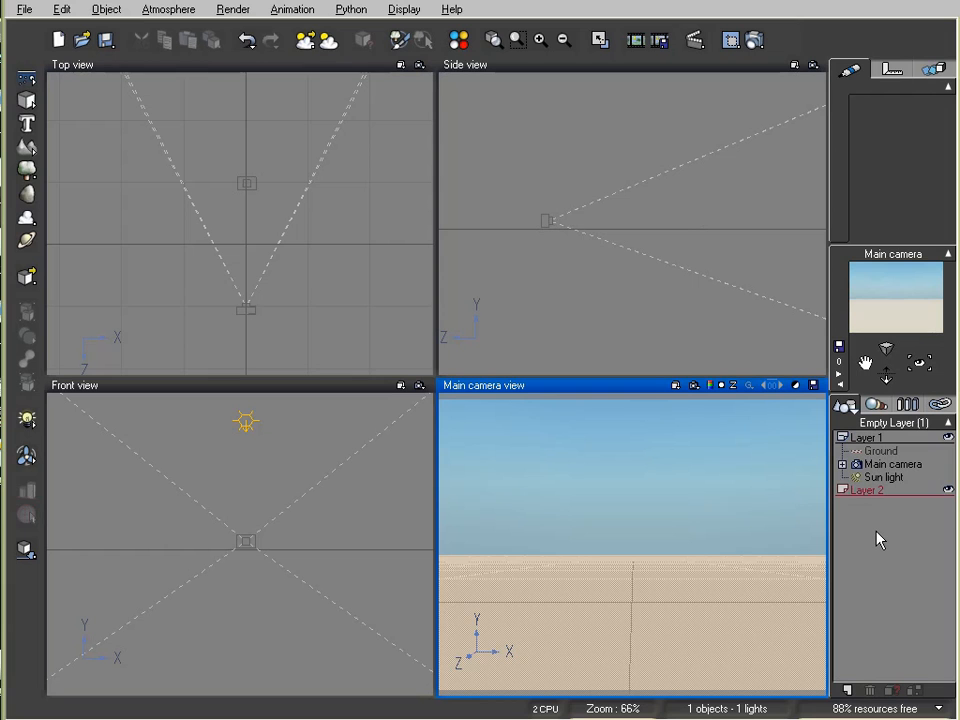
left_click(876, 532)
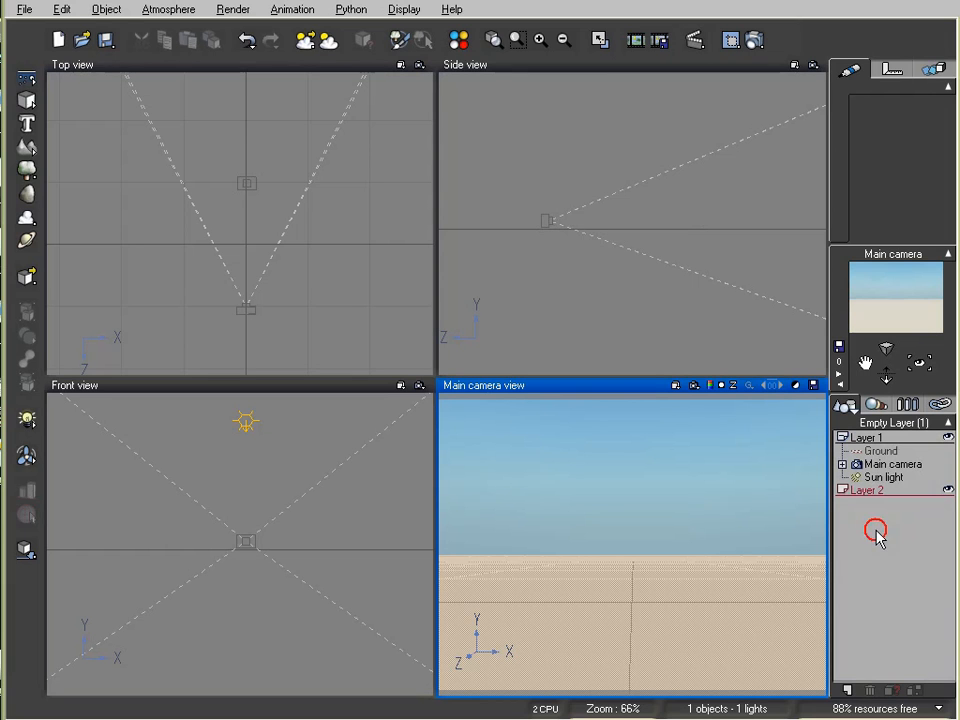
- Add a standard terrain to the new layer and stretch it along the X axis to about twice its width
left_click(26, 147)
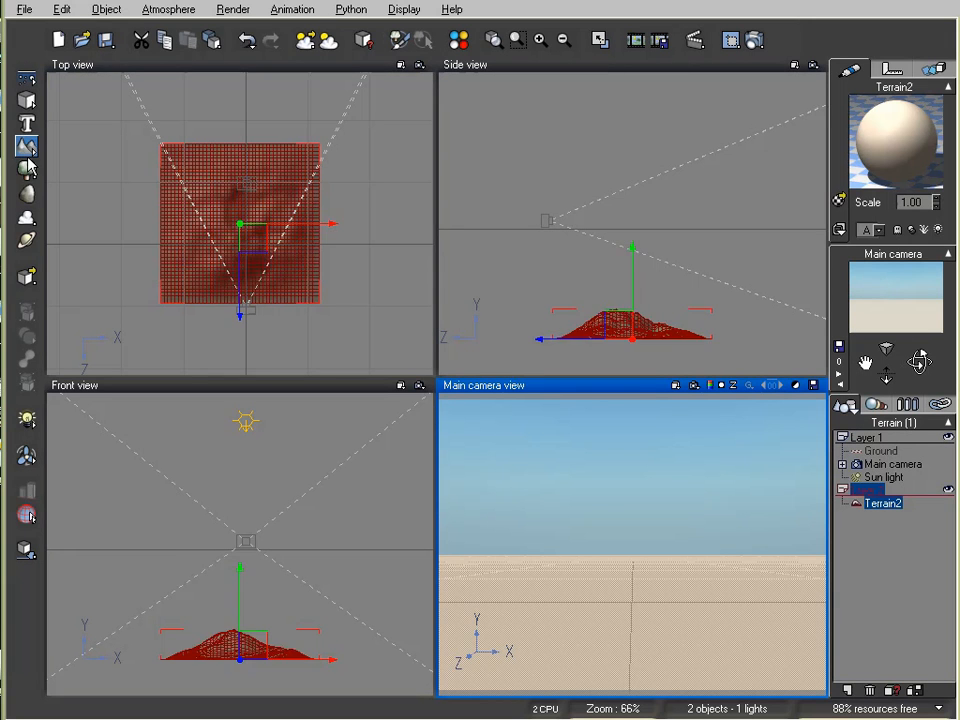
left_click(297, 229)
left_click_drag(319, 223, 523, 213)
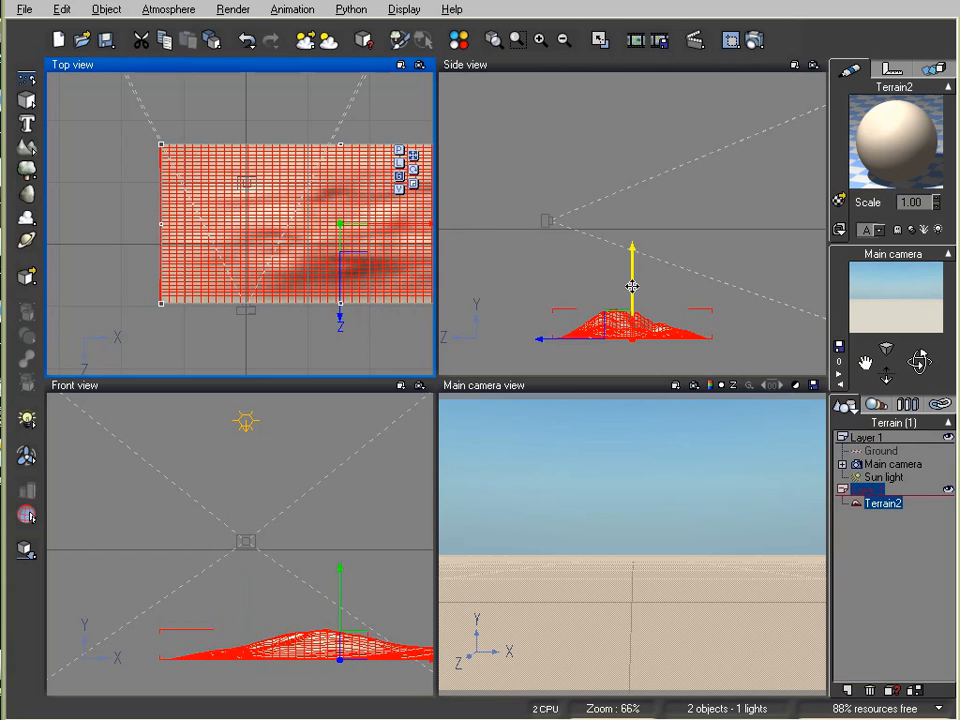
- Raise the terrain, drop it onto the ground plane, and stretch it along X to extend across both sides of the camera's view
left_click_drag(632, 289, 628, 165)
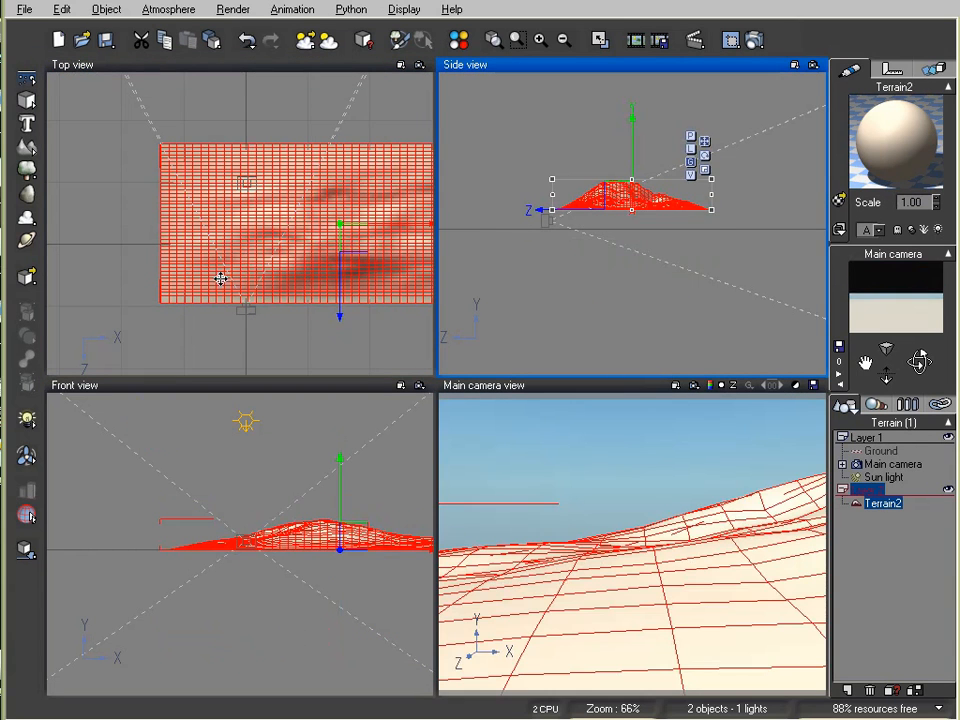
left_click(186, 232)
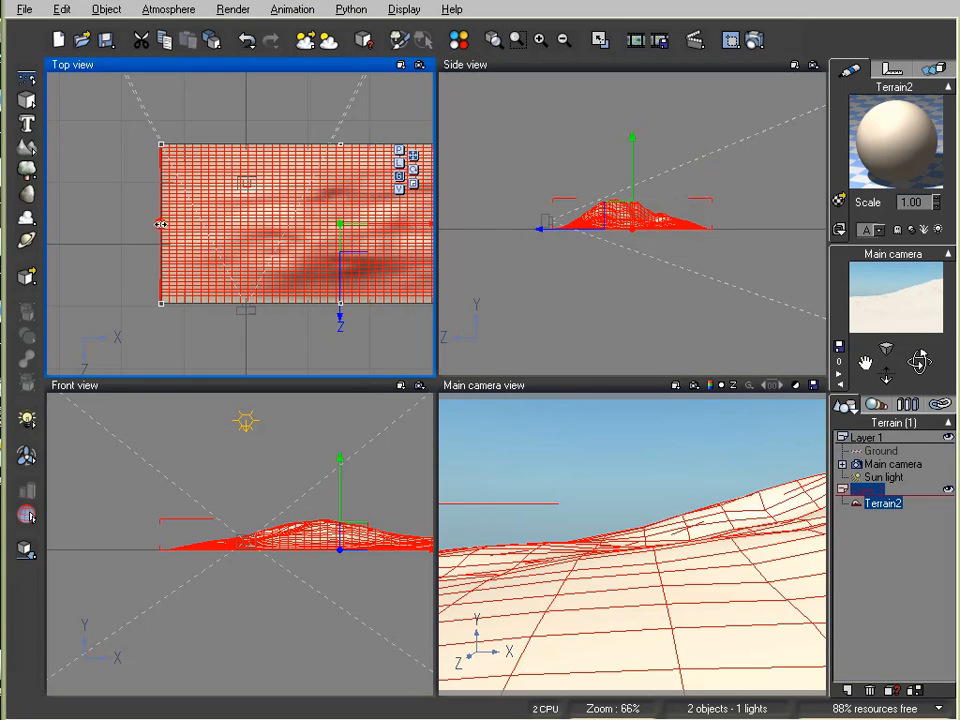
left_click_drag(161, 224, 55, 224)
- Flatten the terrain into low hills and rework its surface in the Terrain Editor
left_click(660, 275)
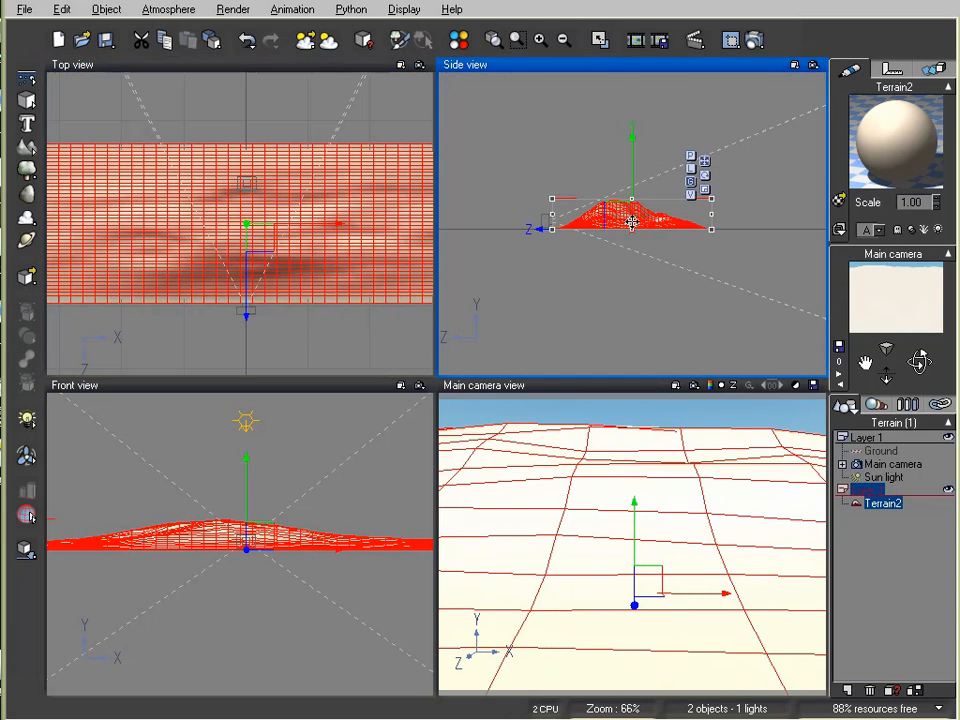
left_click_drag(631, 198, 640, 226)
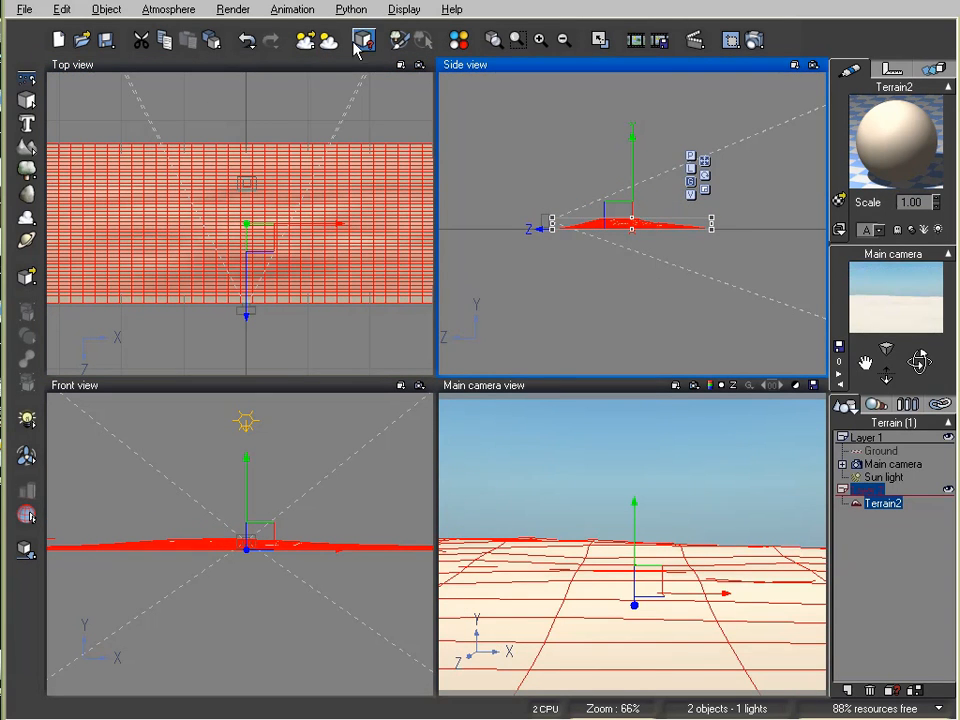
left_click(363, 40)
left_click(33, 3)
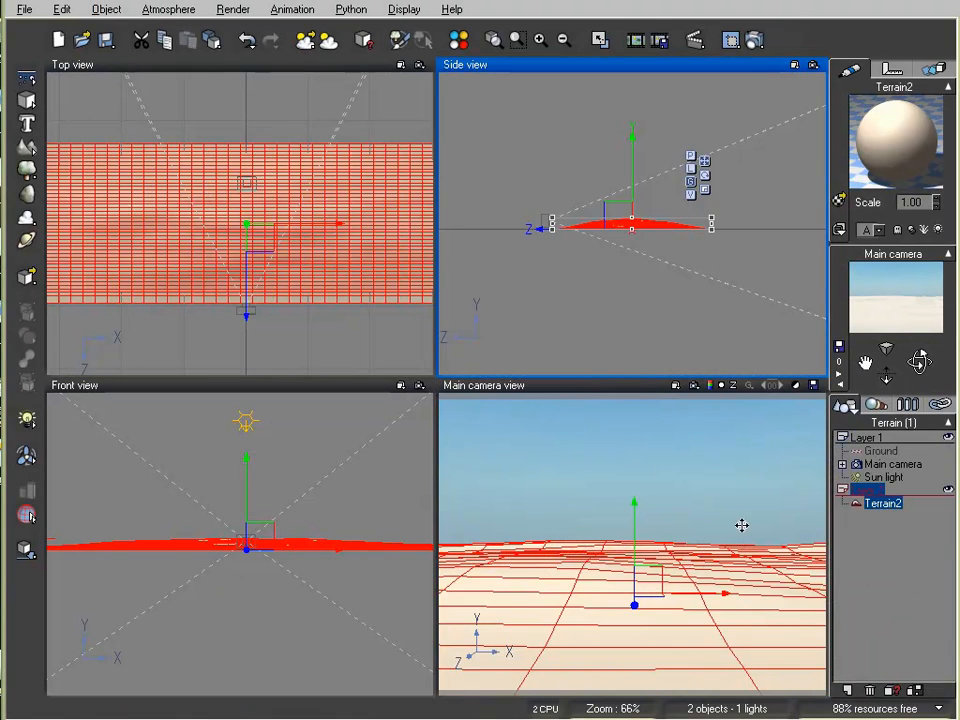
left_click(640, 226)
- Shorten the terrain along the X axis and recentre it in front of the main camera
right_click(115, 258)
left_click(122, 272)
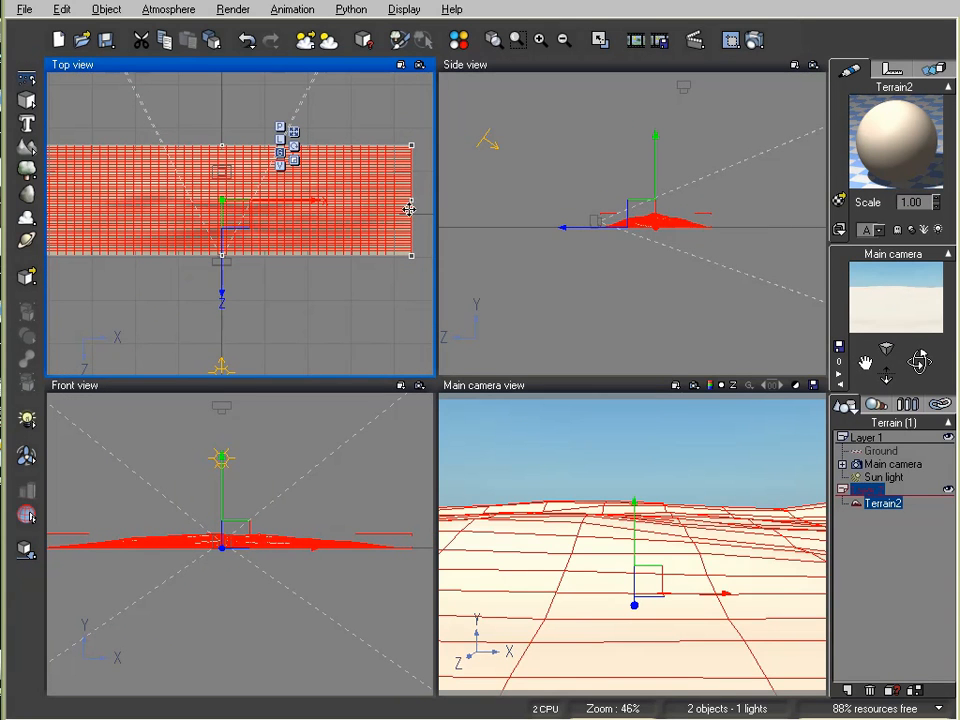
left_click_drag(416, 201, 282, 201)
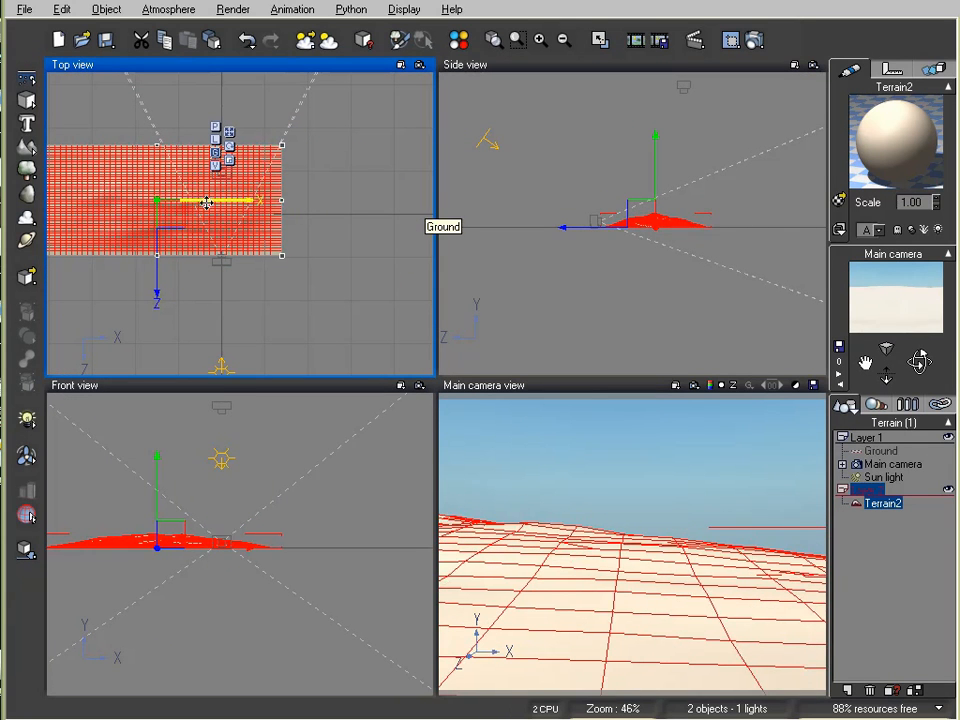
left_click_drag(214, 199, 272, 200)
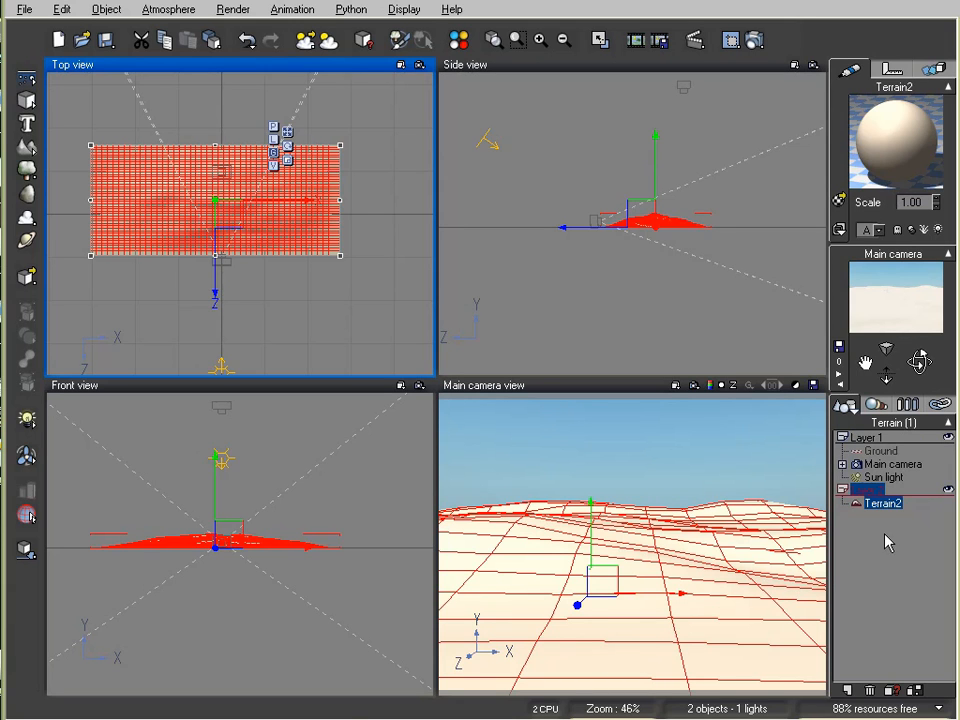
- Turn the terrain's material into an EcoSystem, add the Cube object from the Desktop to its population, and accept it
double_click(897, 145)
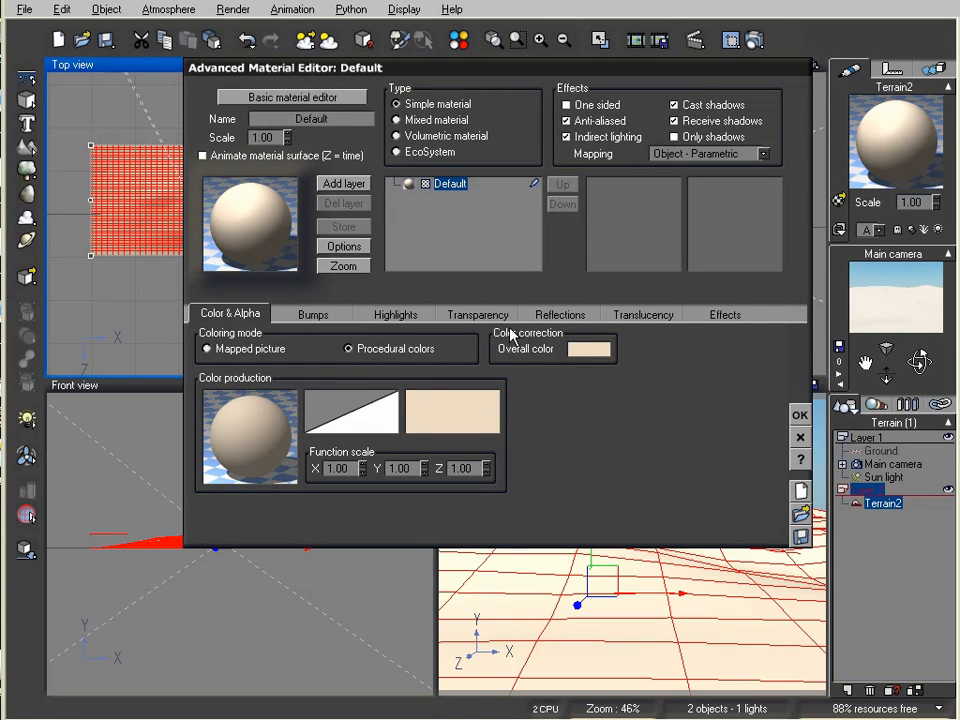
left_click(397, 152)
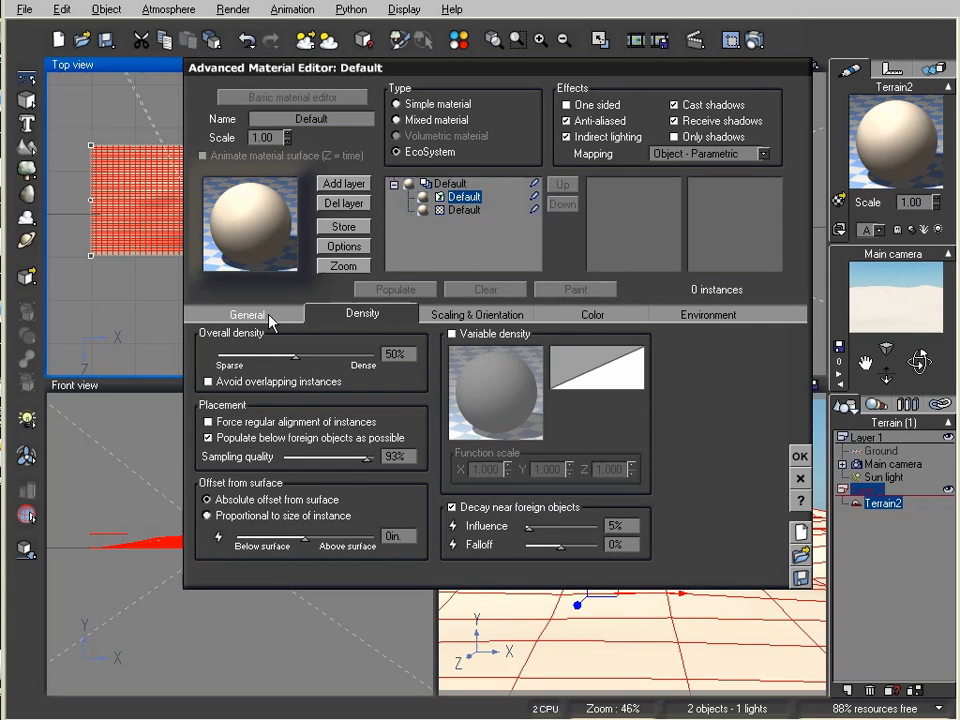
left_click(268, 317)
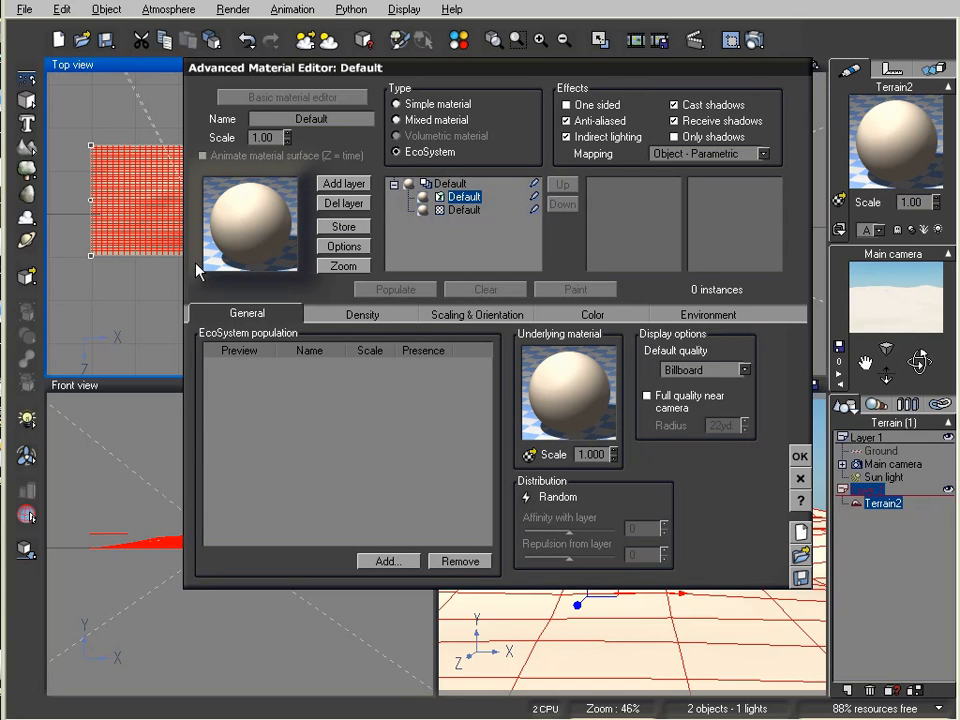
left_click(376, 562)
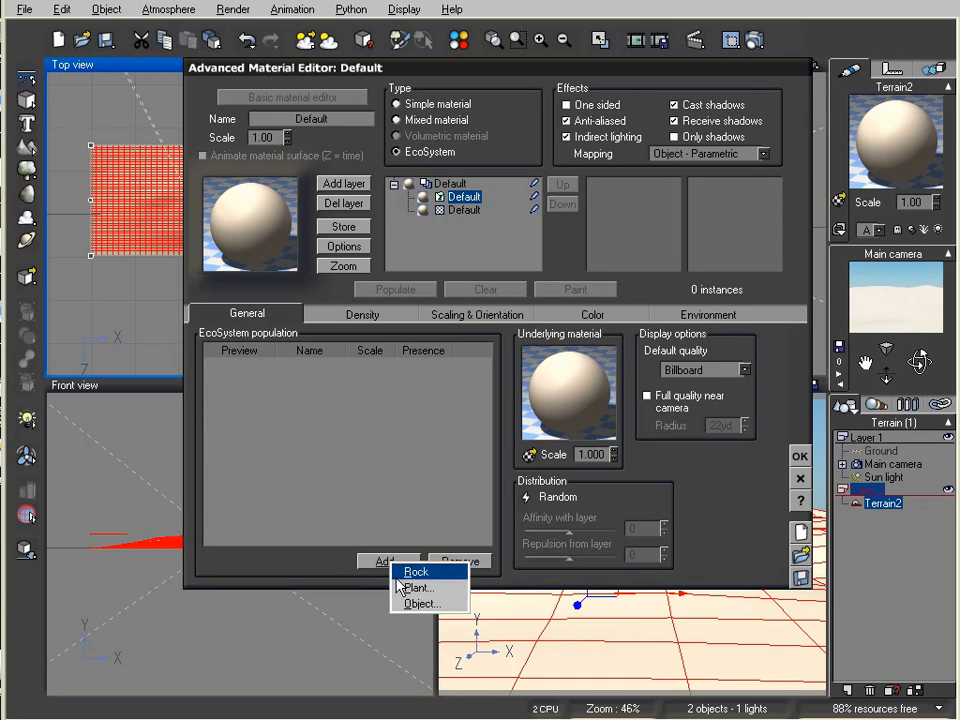
left_click(419, 602)
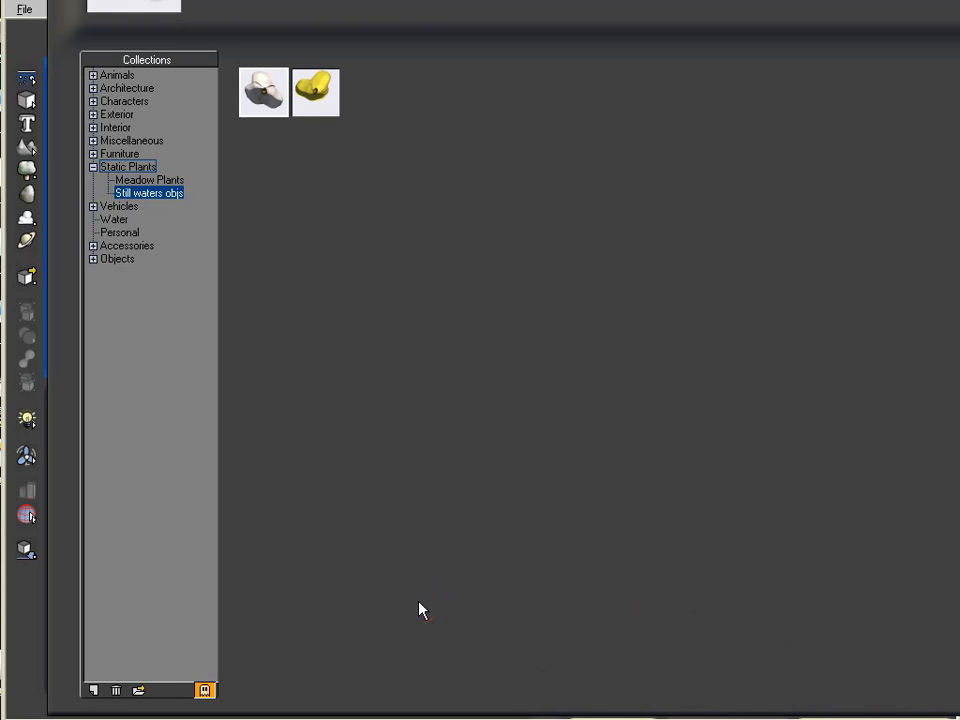
left_click(138, 690)
left_click(805, 175)
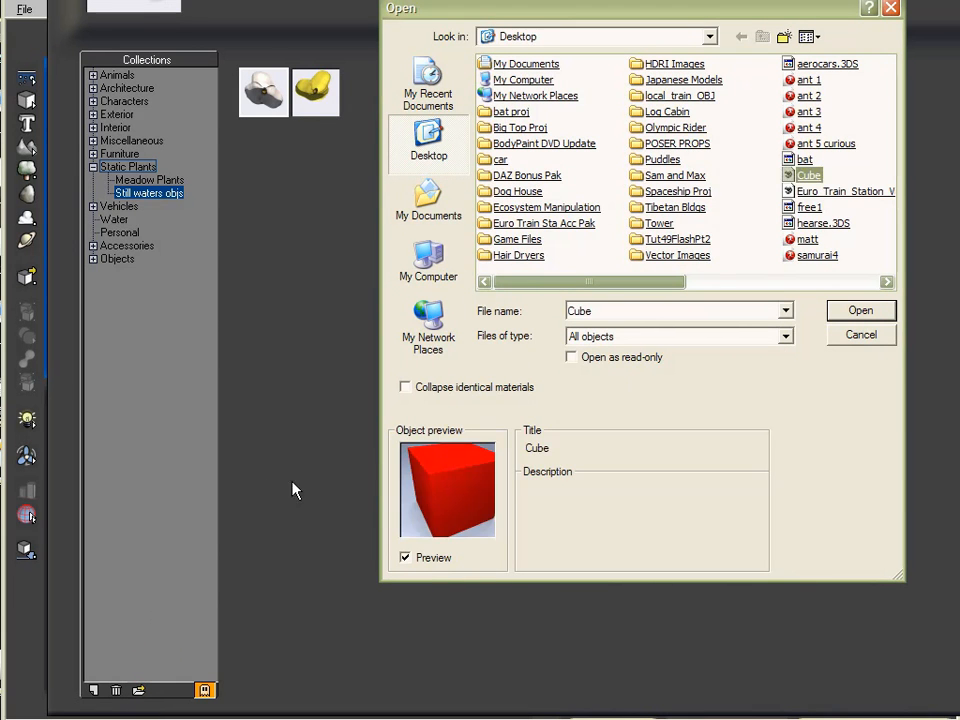
key("Return")
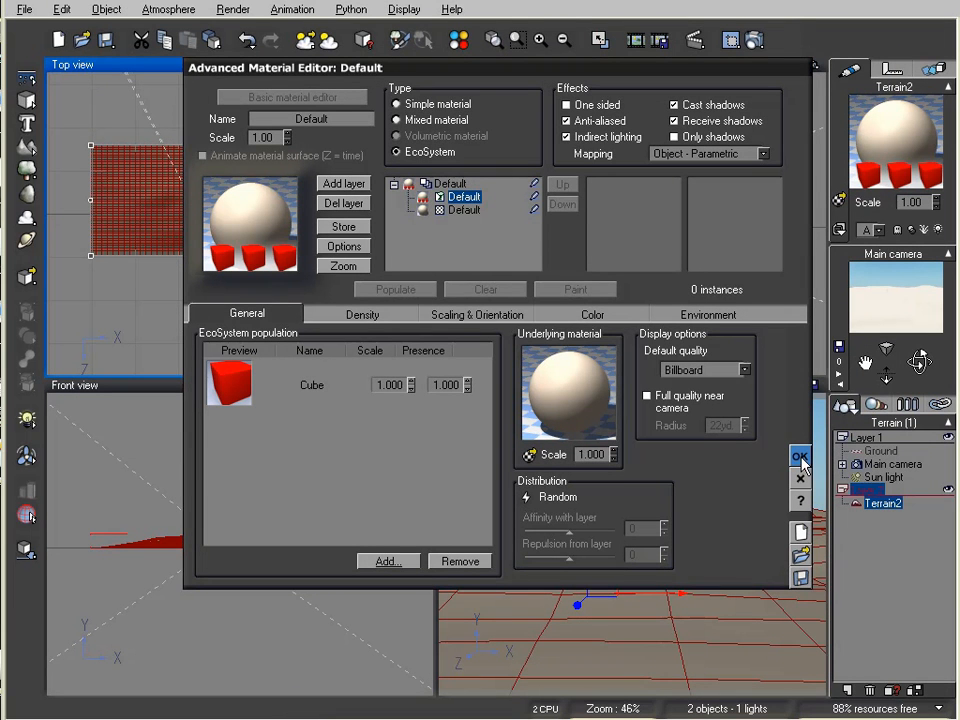
left_click(800, 458)
- Set the EcoSystem material's overall density to 23% and populate the terrain
double_click(870, 122)
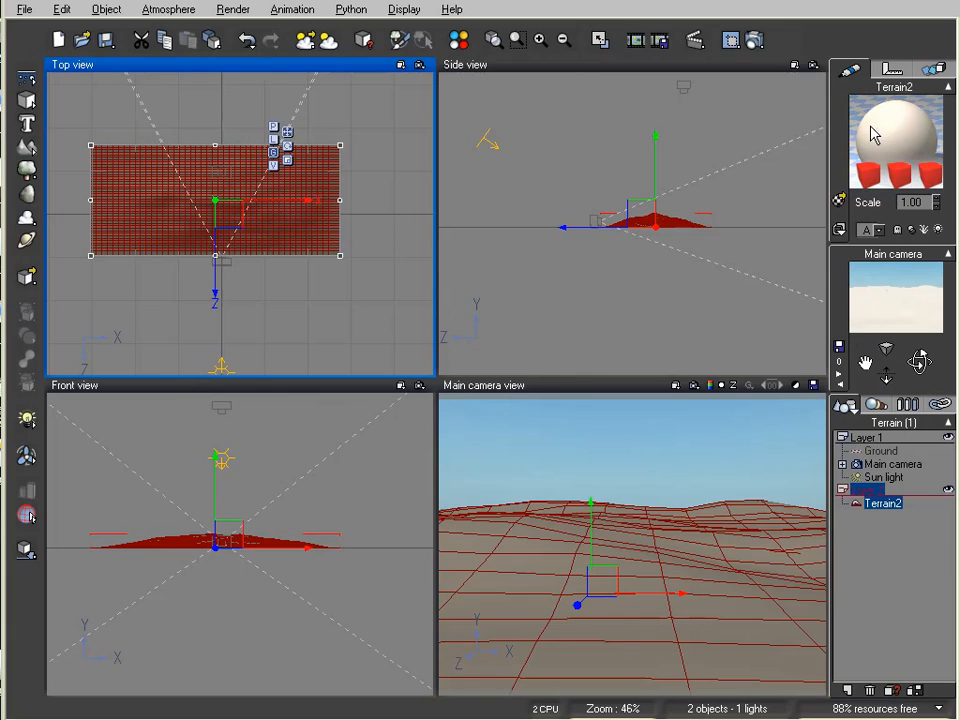
left_click(364, 315)
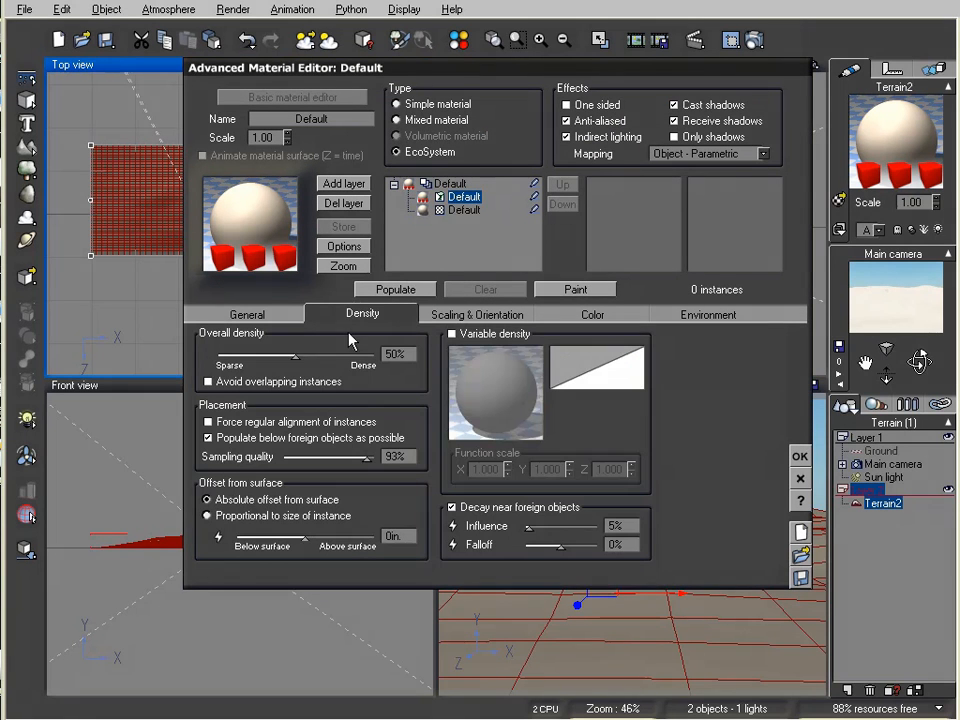
left_click_drag(283, 356, 255, 356)
left_click(413, 288)
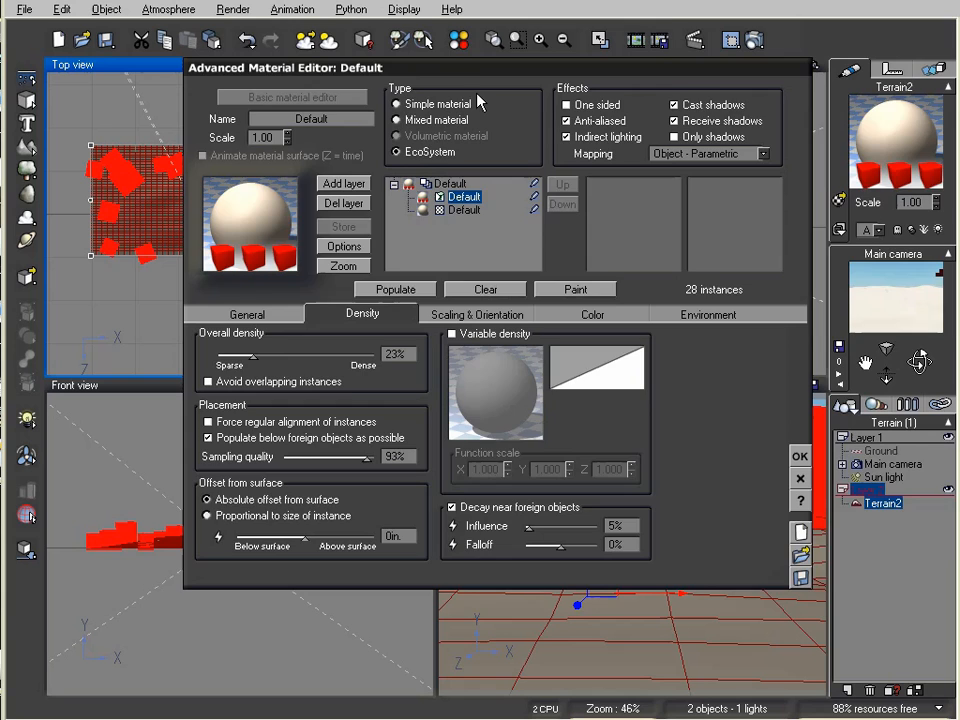
- Reduce the EcoSystem's overall scaling to 0.073 and repopulate the terrain with the smaller cubes
left_click_drag(484, 71, 807, 0)
left_click(799, 175)
left_click_drag(573, 215, 561, 216)
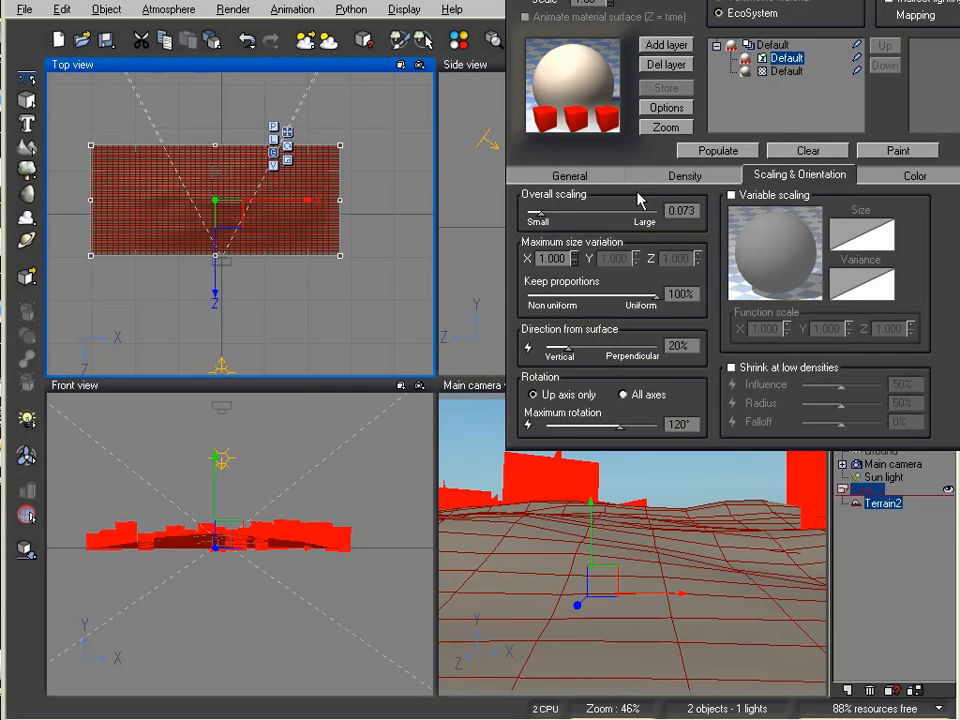
left_click(733, 153)
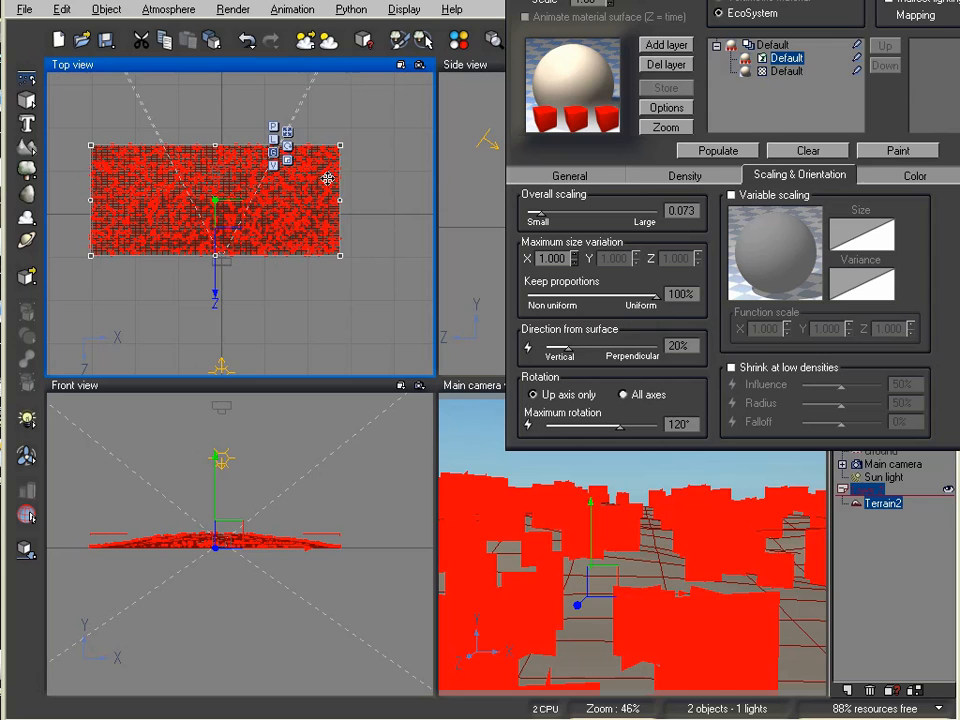
mouse_move(298, 128)
left_mouse_down()
mouse_move(256, 267)
mouse_move(318, 148)
left_mouse_up()
mouse_move(148, 128)
left_mouse_down()
mouse_move(216, 263)
mouse_move(75, 208)
mouse_move(148, 132)
left_mouse_up()
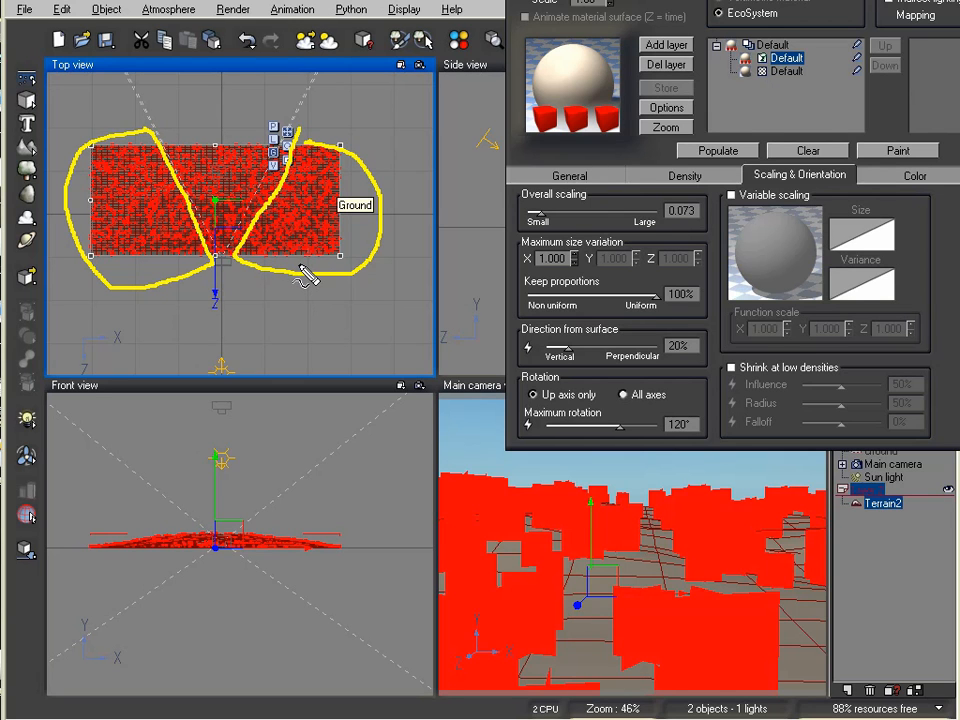
key("Escape")
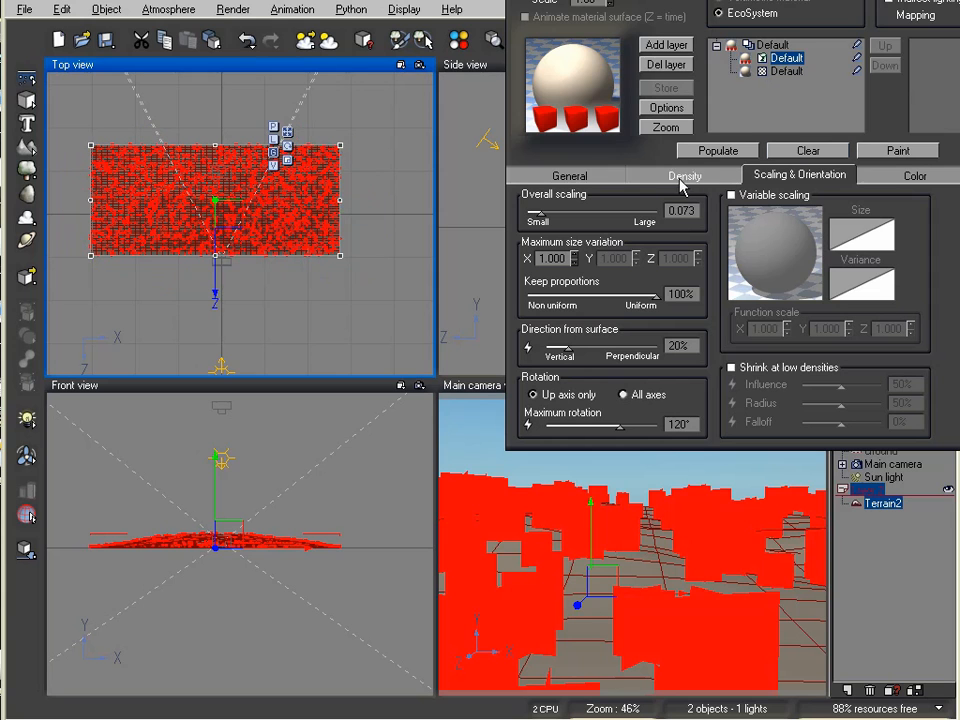
- Erase the cubes on both sides outside the camera's field of view with the EcoSystem Painter's Eraser, brush radius 34 and flow 100%
left_click(878, 154)
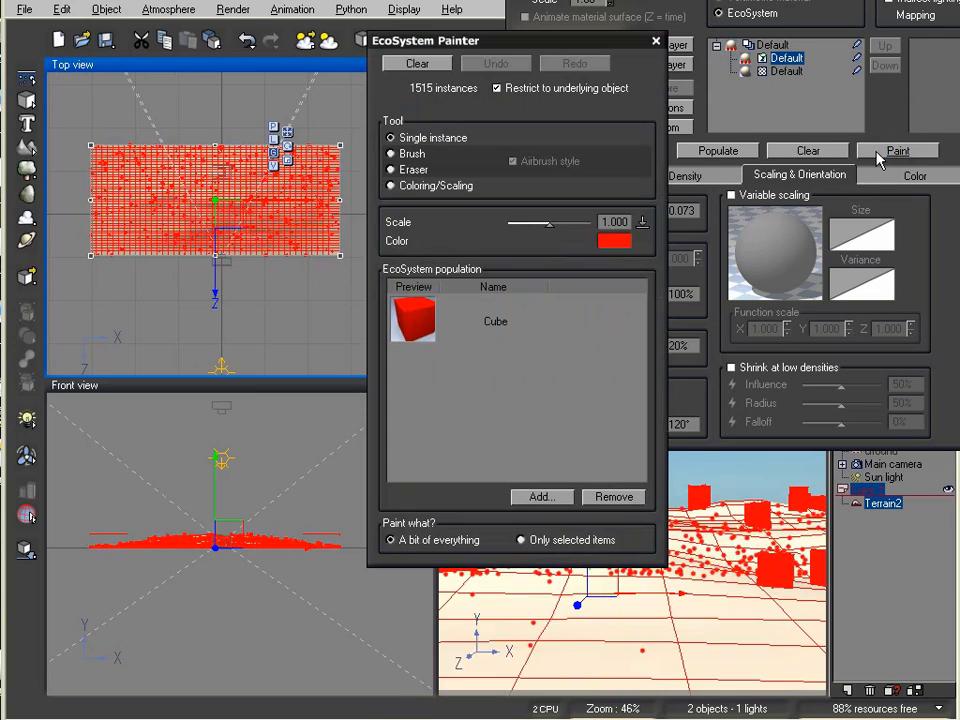
left_click(391, 170)
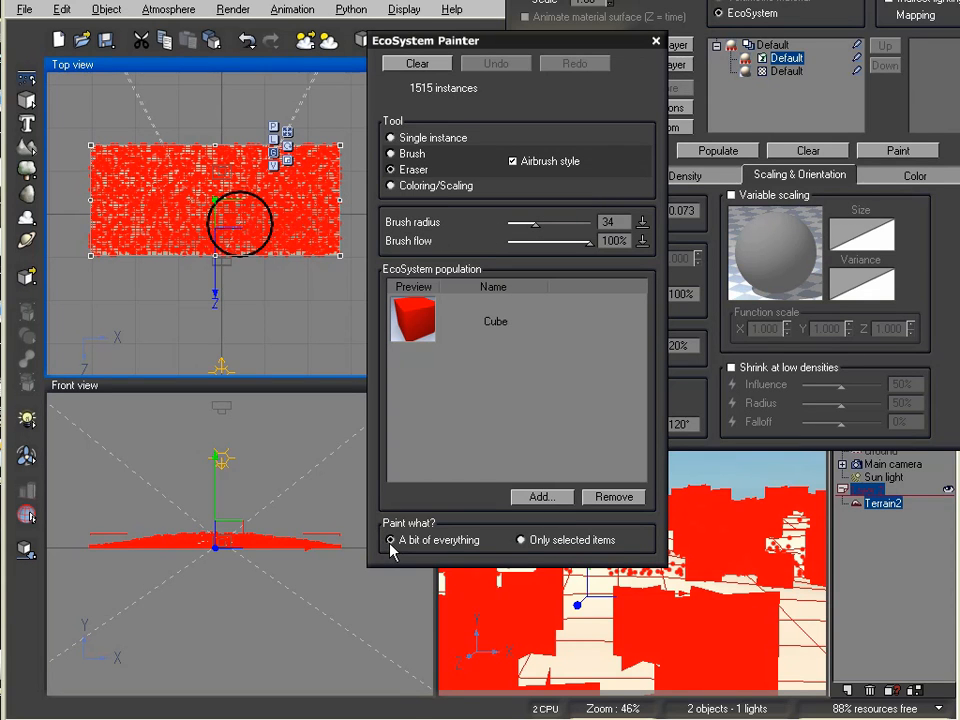
mouse_move(332, 152)
left_mouse_down()
mouse_move(326, 229)
mouse_move(343, 172)
mouse_move(311, 243)
mouse_move(300, 210)
mouse_move(311, 180)
mouse_move(285, 239)
left_mouse_up()
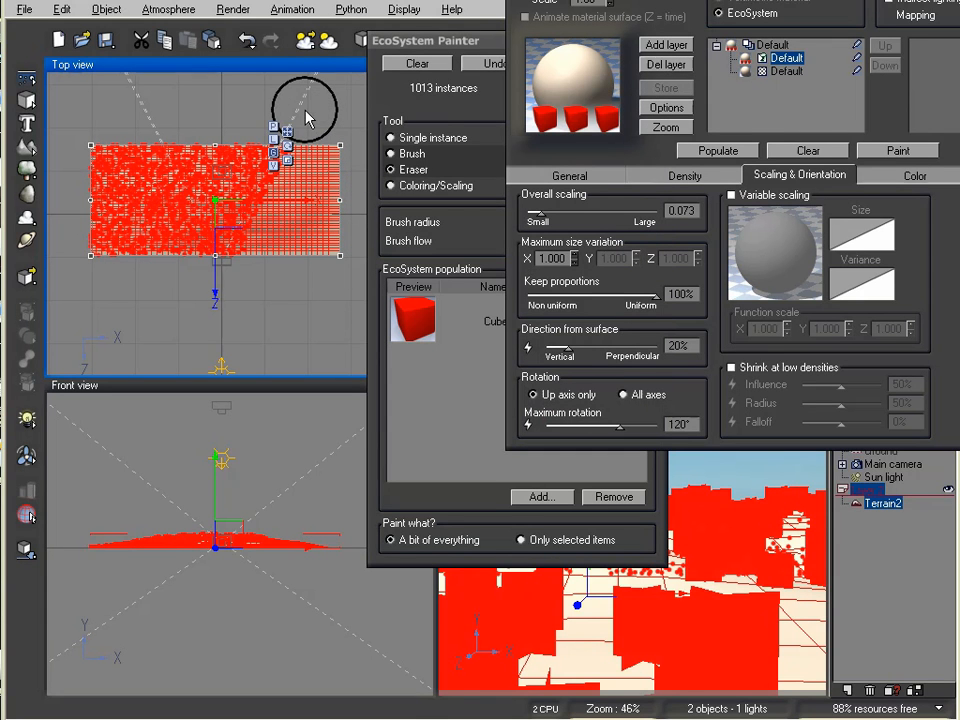
mouse_move(305, 97)
left_mouse_down()
mouse_move(240, 246)
mouse_move(211, 230)
mouse_move(129, 79)
left_mouse_up()
key("Escape")
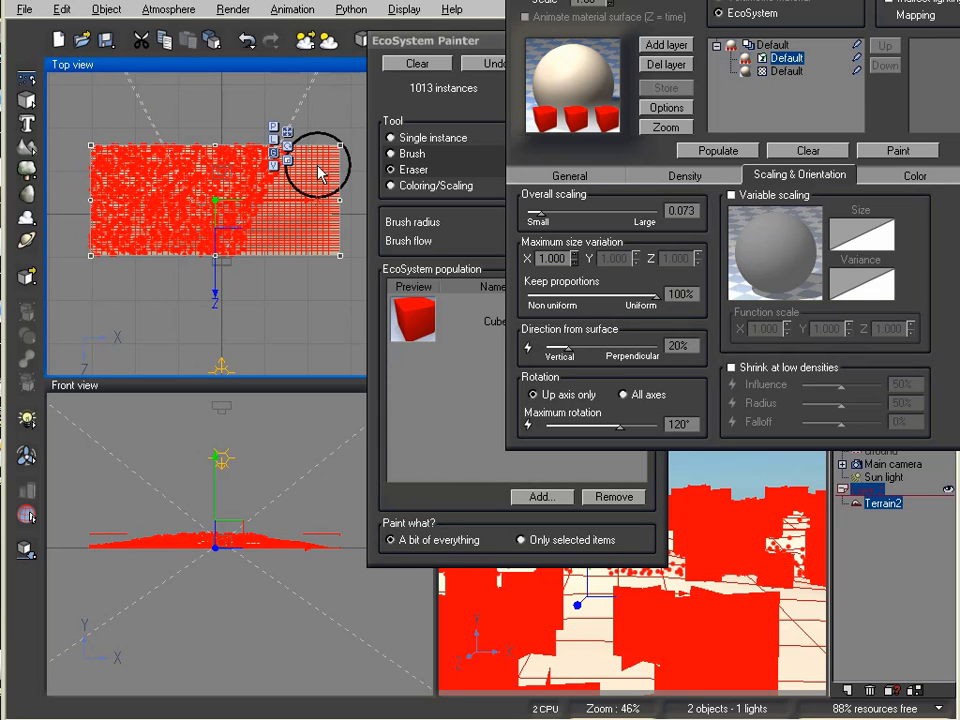
left_click(243, 271)
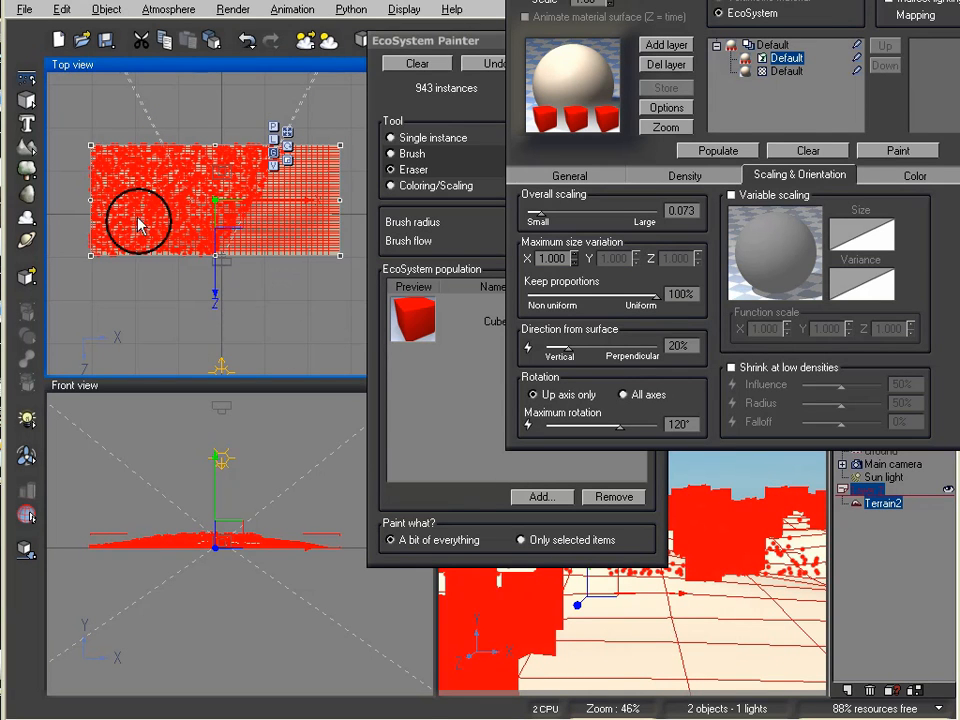
mouse_move(107, 141)
left_mouse_down()
mouse_move(105, 249)
mouse_move(101, 156)
mouse_move(137, 168)
mouse_move(171, 266)
left_mouse_up()
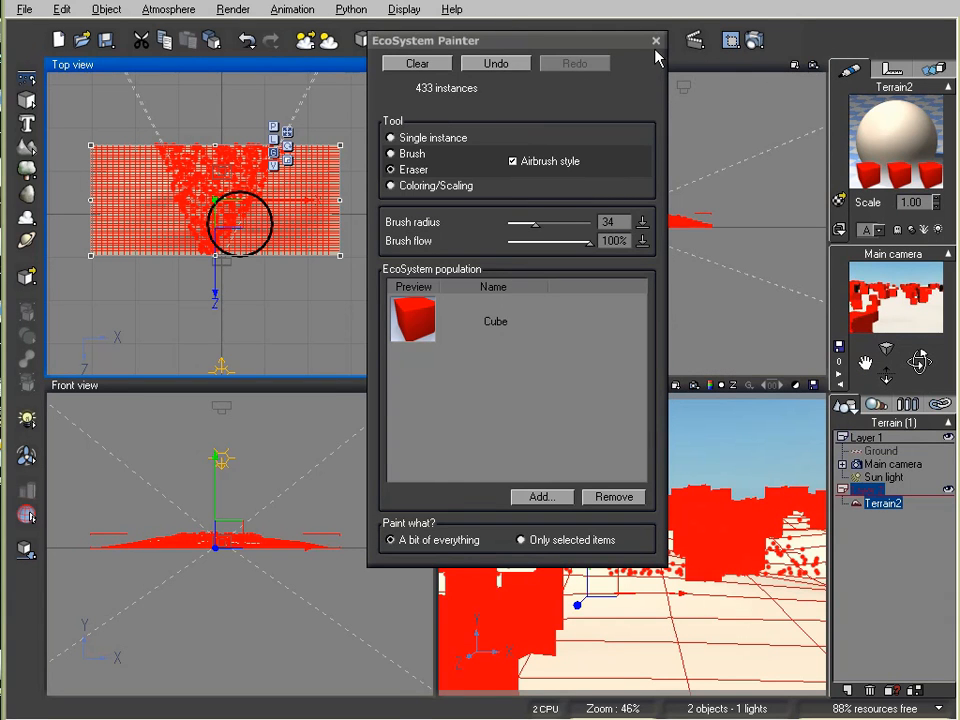
left_click(656, 42)
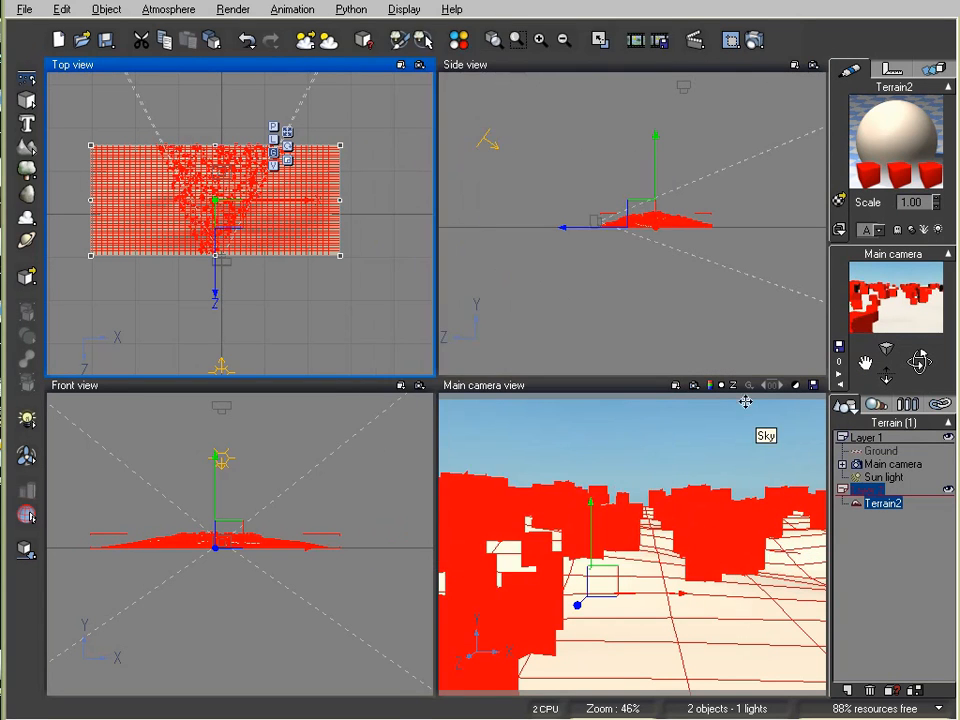
- Render the main camera view and examine the foreground area where cubes were erased inside the field of view
left_click(753, 40)
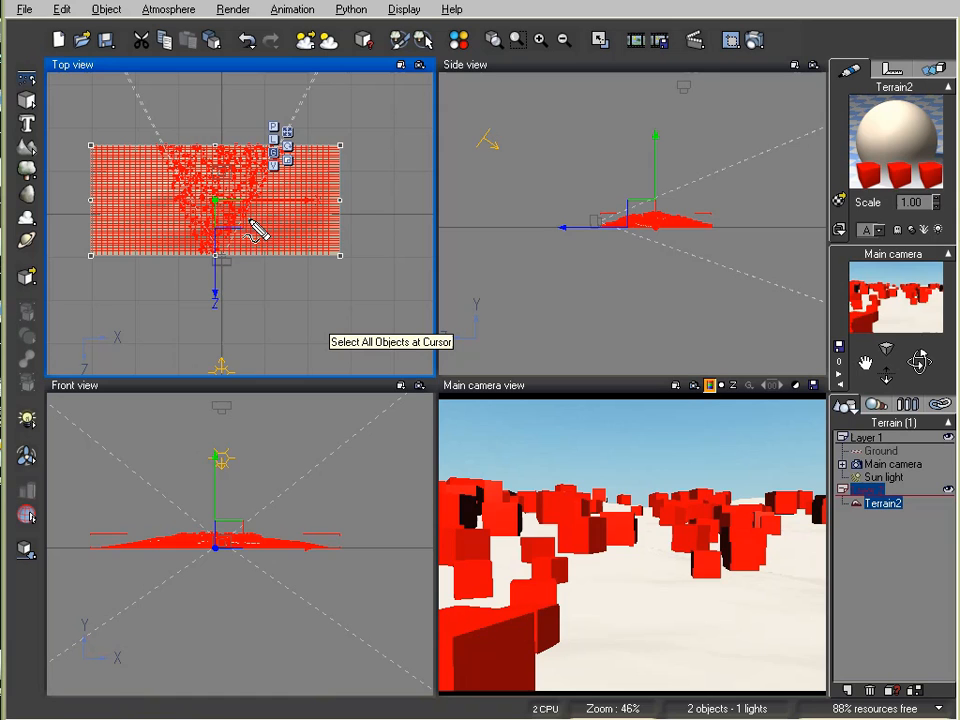
mouse_move(243, 226)
left_mouse_down()
mouse_move(232, 268)
mouse_move(246, 229)
left_mouse_up()
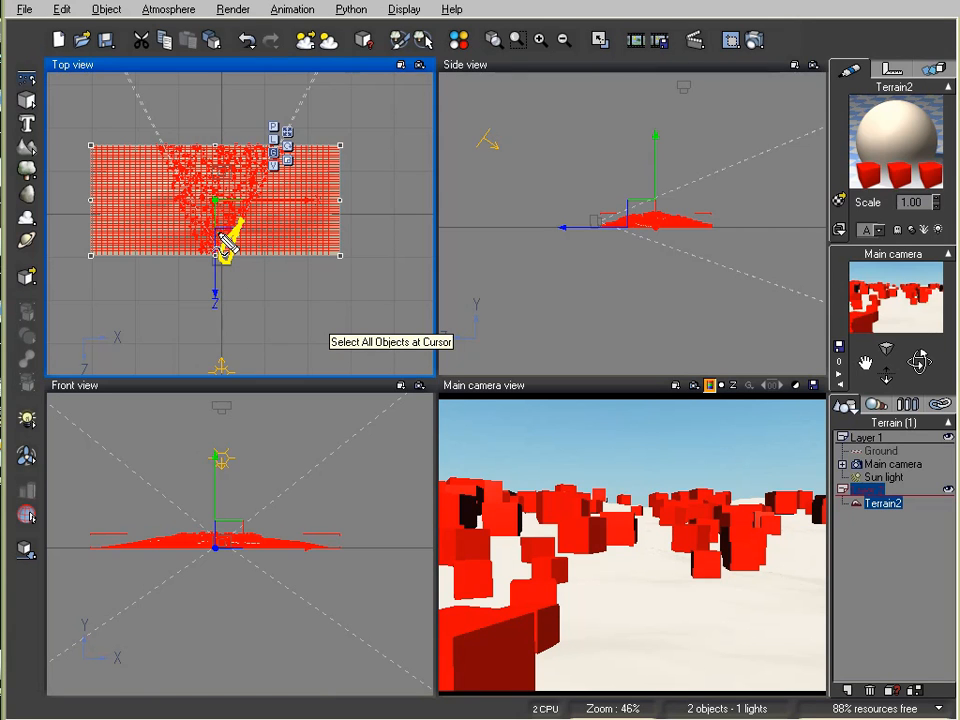
mouse_move(785, 541)
left_mouse_down()
mouse_move(596, 592)
mouse_move(664, 658)
mouse_move(774, 536)
left_mouse_up()
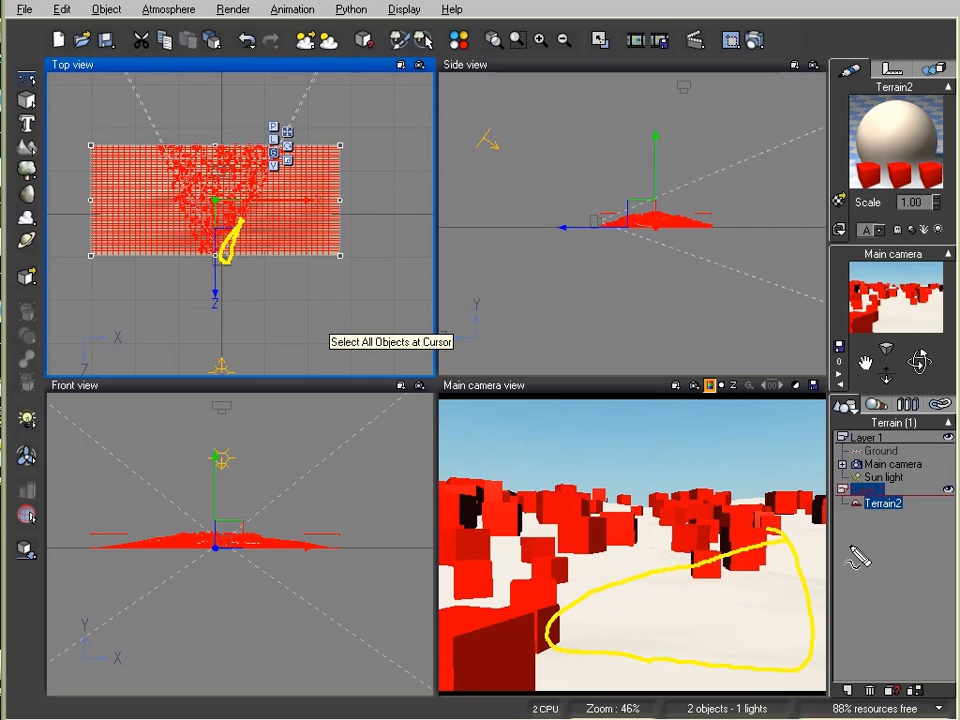
key("Escape")
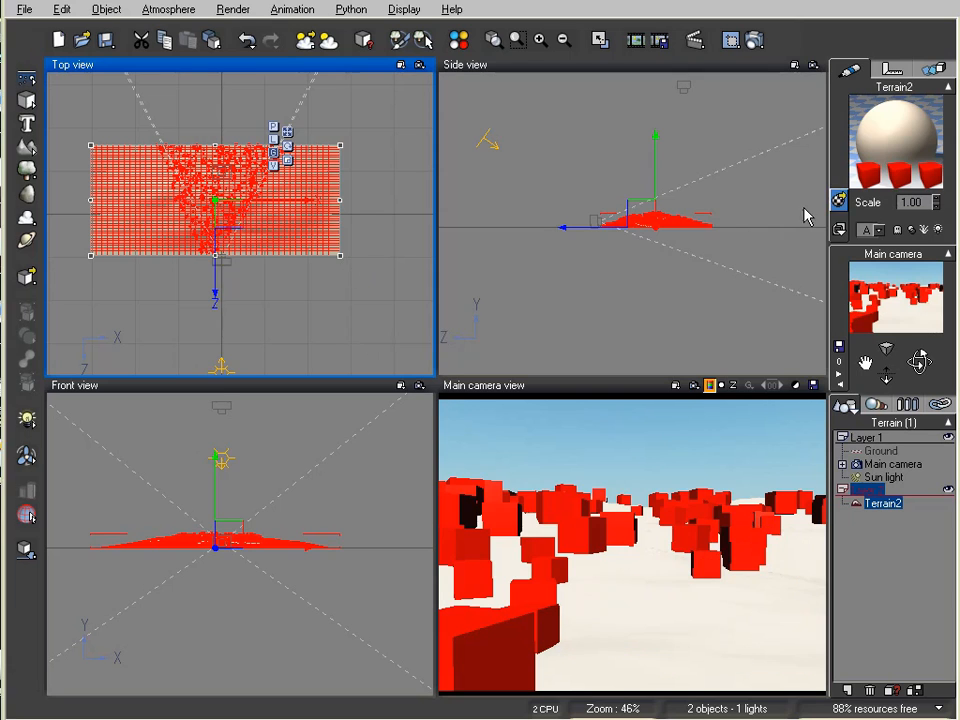
- Reopen the terrain's EcoSystem material and repopulate the whole terrain with cubes
double_click(902, 161)
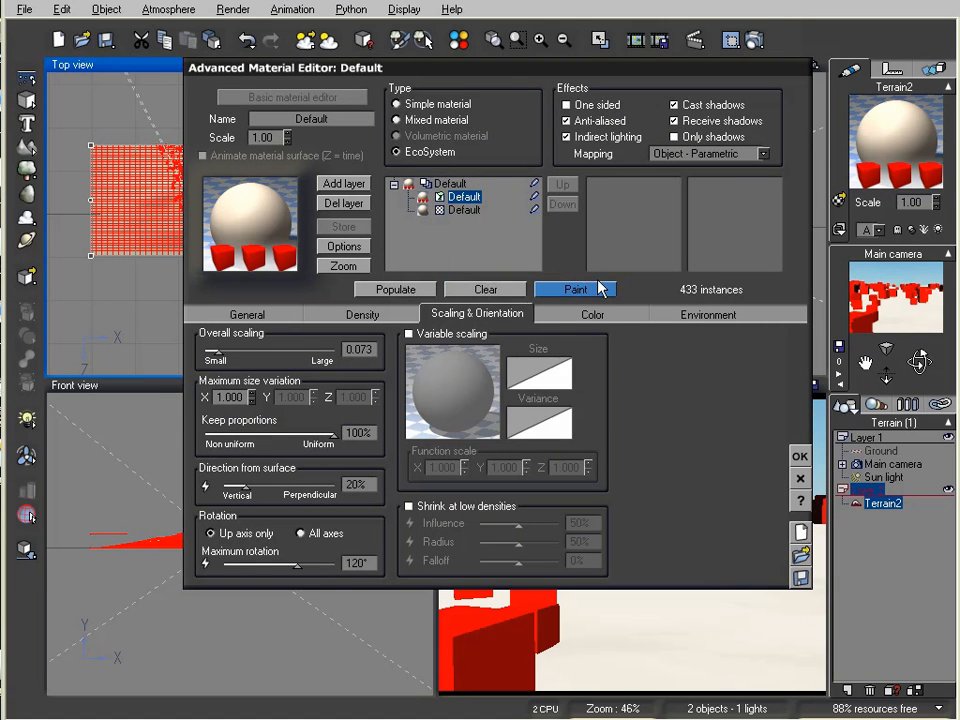
left_click(410, 289)
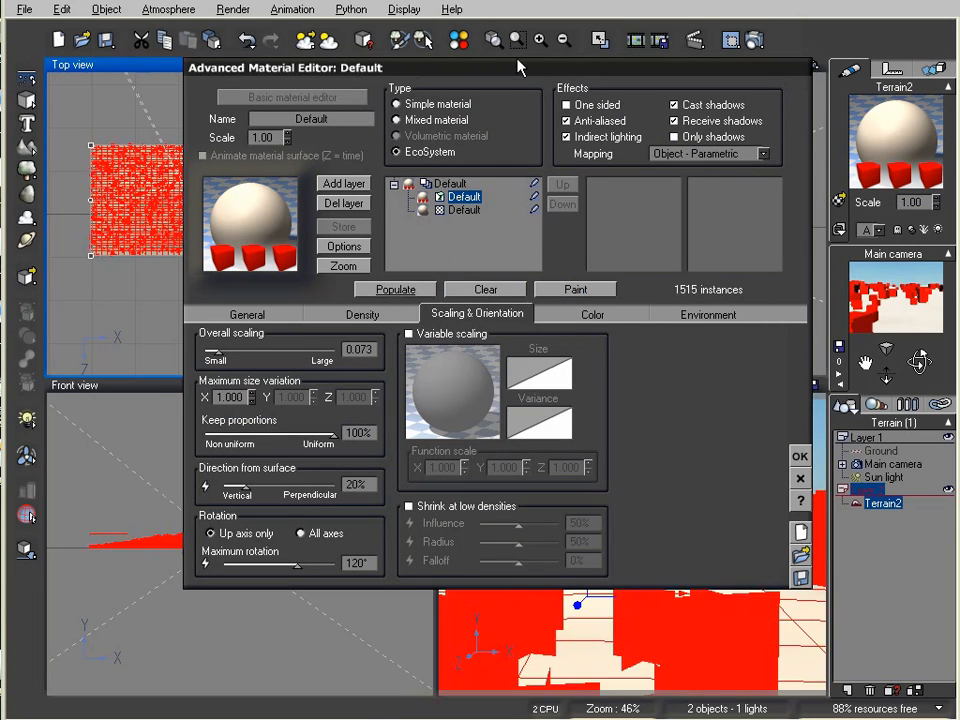
- Repopulate the whole terrain with the small cubes at 100% overall density, keeping the material editor clear of the top view
left_click_drag(348, 317, 595, 180)
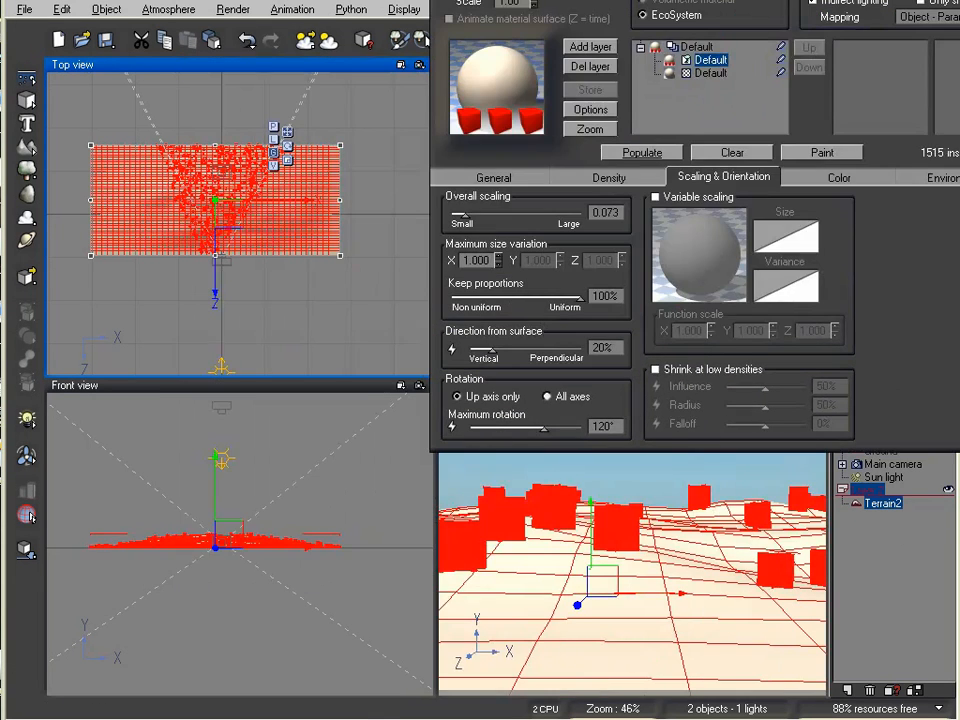
left_click(608, 177)
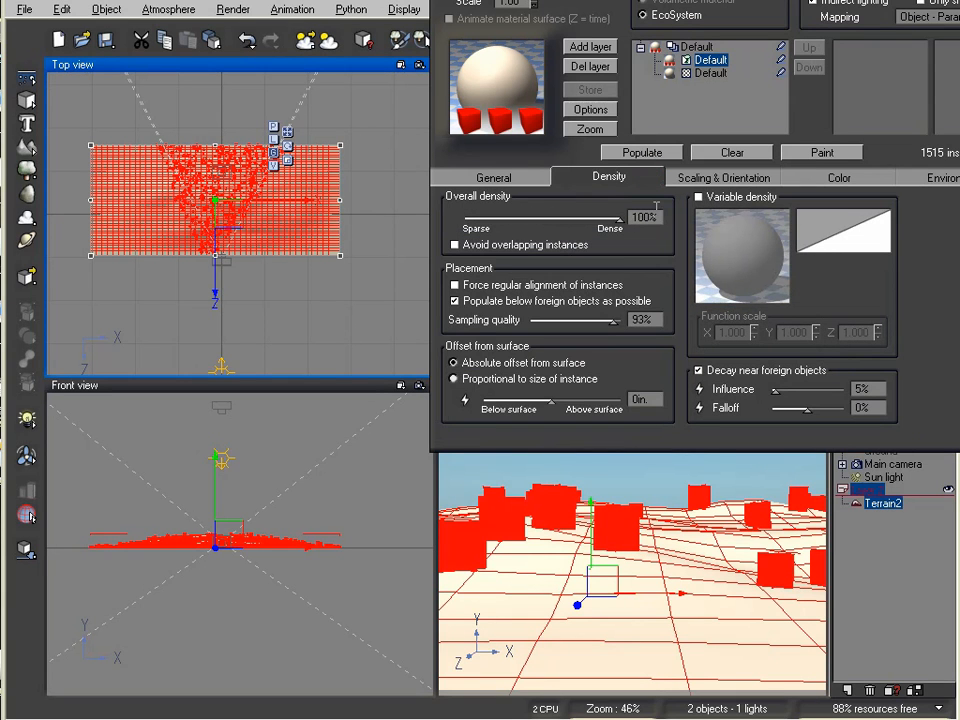
left_click(641, 152)
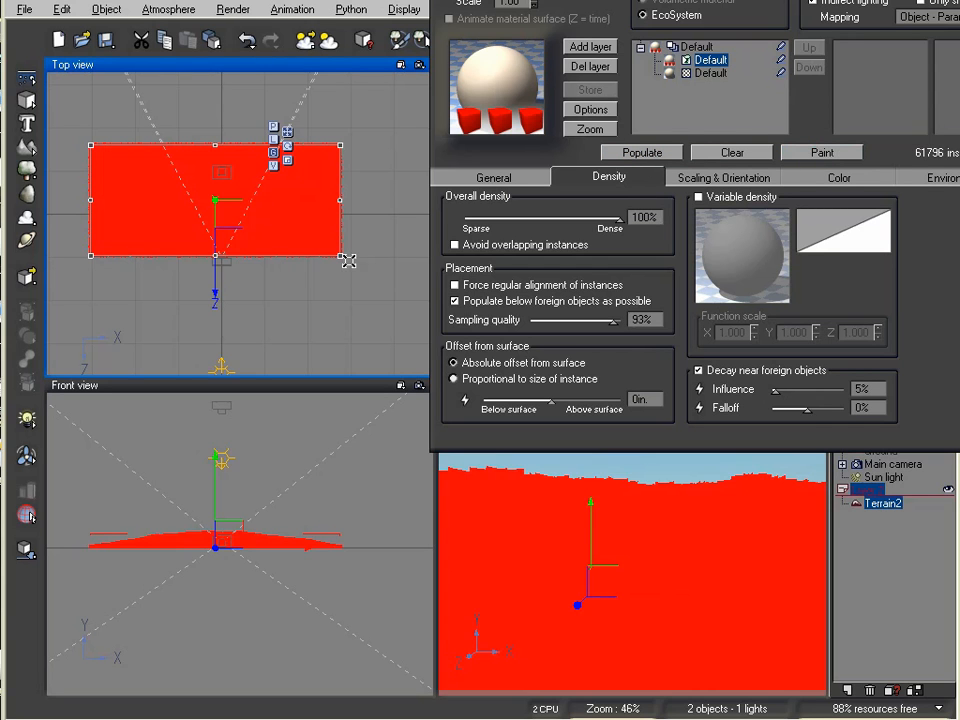
- Erase some cubes at the terrain's right end in the top view with the EcoSystem Painter's Eraser, brush radius 34 and flow 100%
left_click(812, 153)
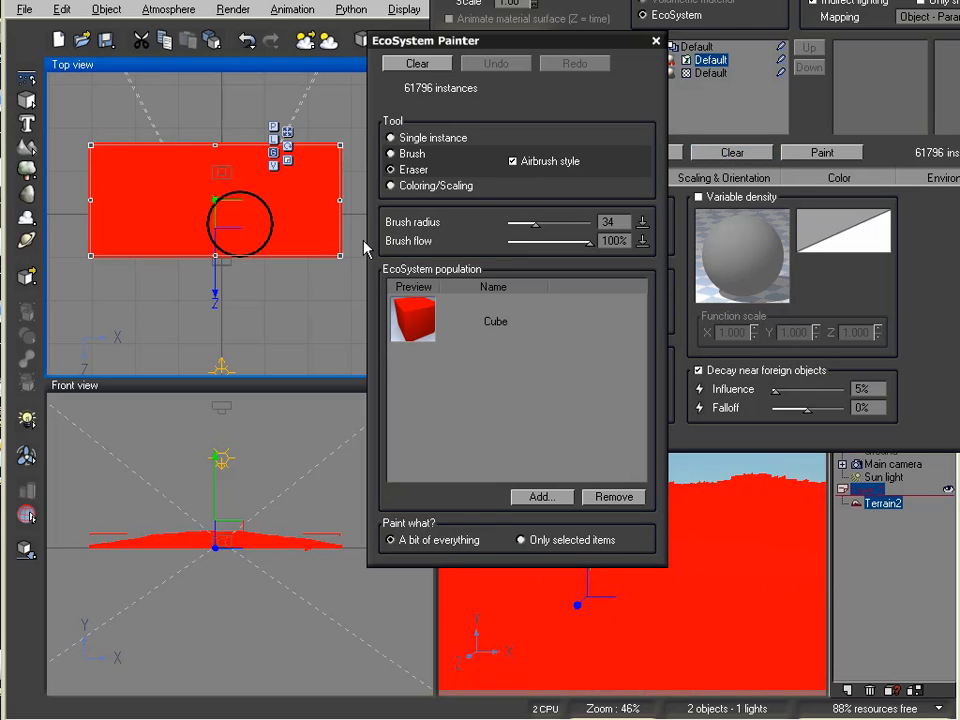
mouse_move(330, 198)
left_mouse_down()
mouse_move(328, 216)
mouse_move(337, 170)
mouse_move(289, 227)
mouse_move(300, 223)
mouse_move(321, 167)
mouse_move(305, 230)
mouse_move(337, 182)
mouse_move(350, 187)
left_mouse_up()
left_click_drag(404, 45, 558, 20)
left_click_drag(318, 234, 388, 253)
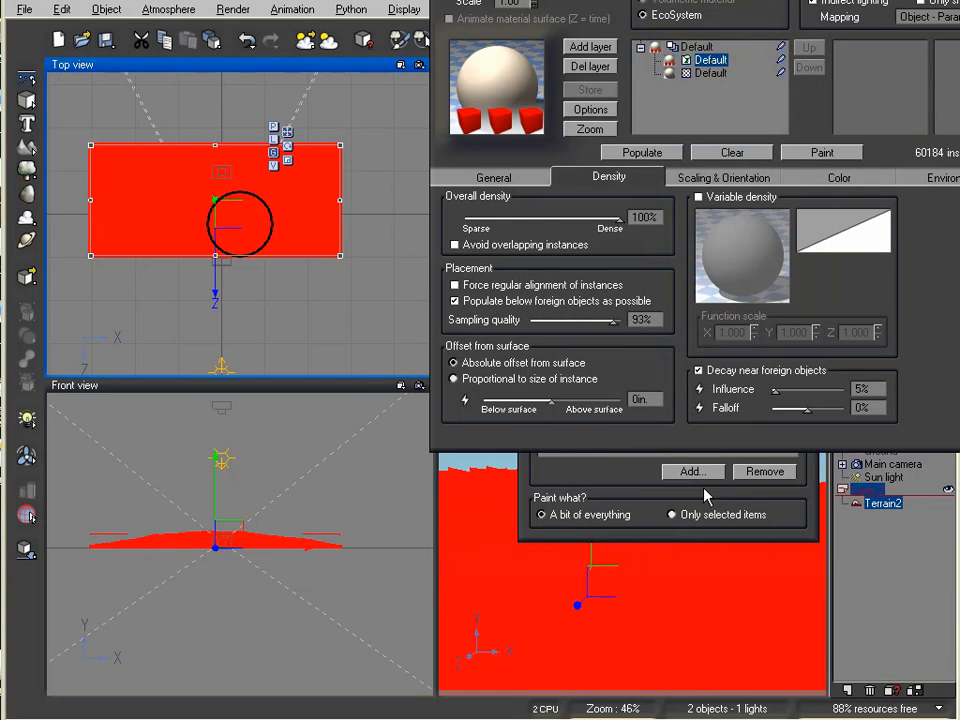
- Raise the Eraser's brush flow to 500 and thin out more cubes at the terrain's right end
left_click(606, 456)
double_click(762, 214)
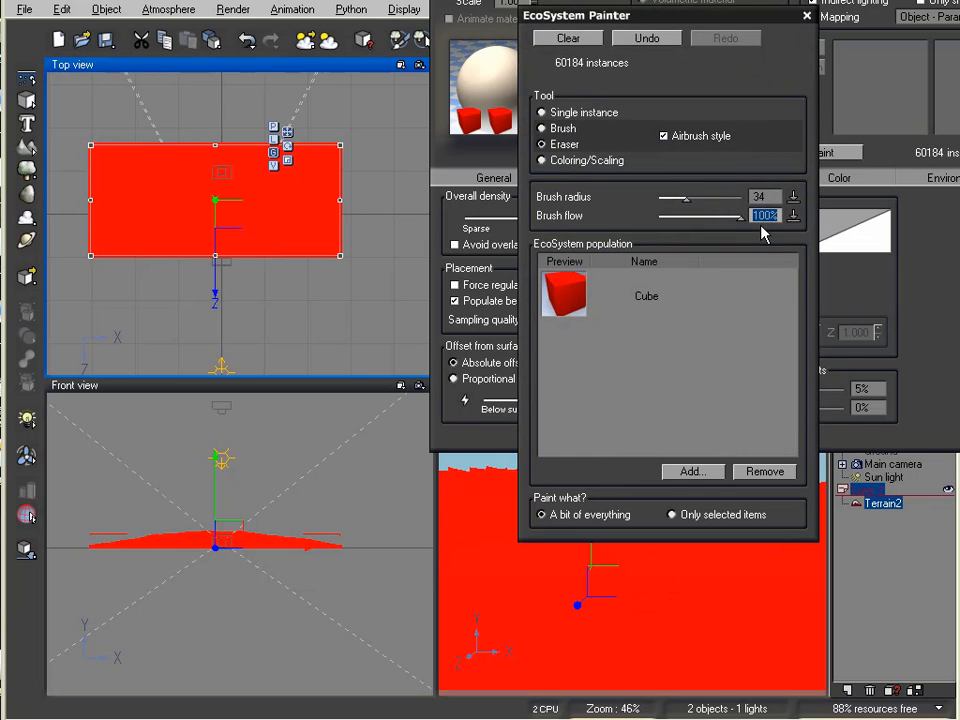
type("500")
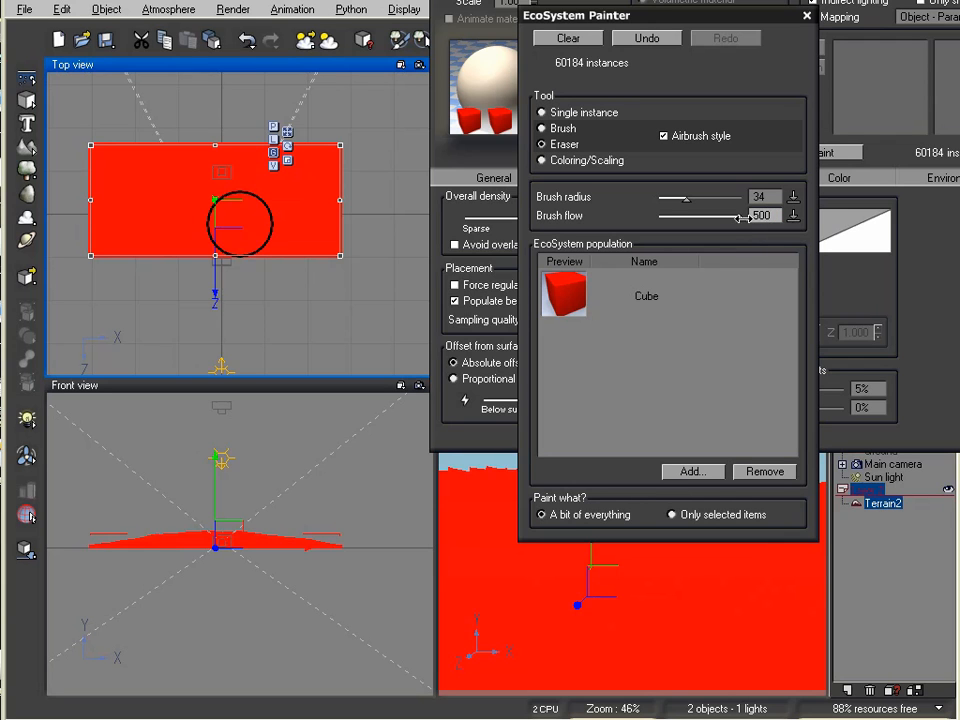
left_click_drag(349, 160, 343, 182)
mouse_move(337, 233)
left_mouse_down()
mouse_move(270, 253)
mouse_move(311, 186)
mouse_move(317, 209)
mouse_move(326, 159)
mouse_move(327, 231)
mouse_move(337, 182)
mouse_move(388, 165)
left_mouse_up()
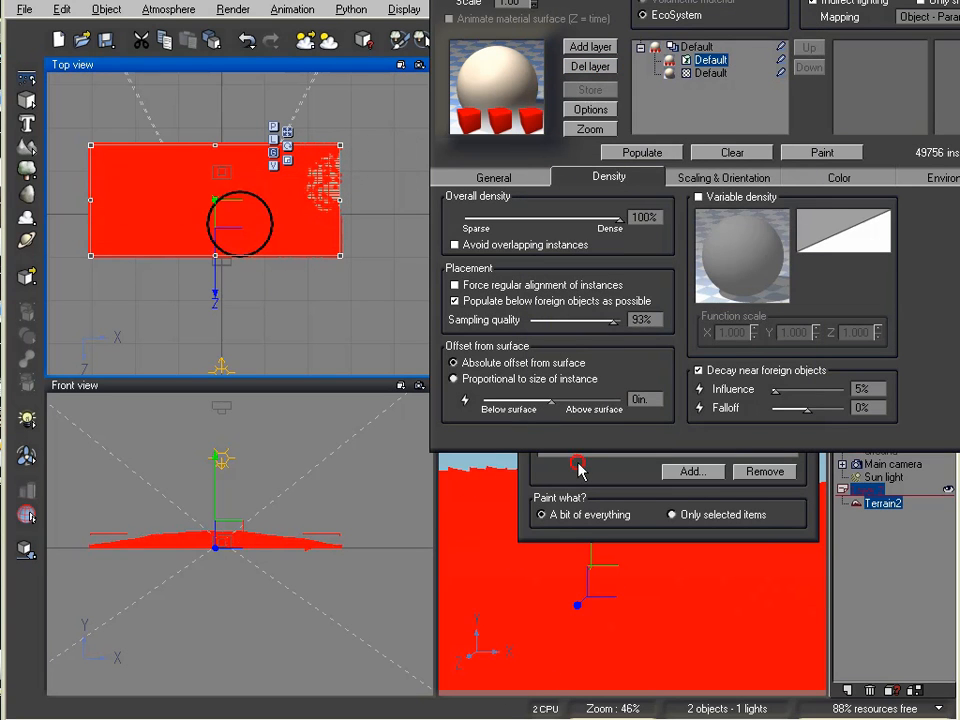
left_click(580, 470)
mouse_move(645, 38)
left_mouse_down()
mouse_move(527, 113)
mouse_move(626, 68)
left_mouse_up()
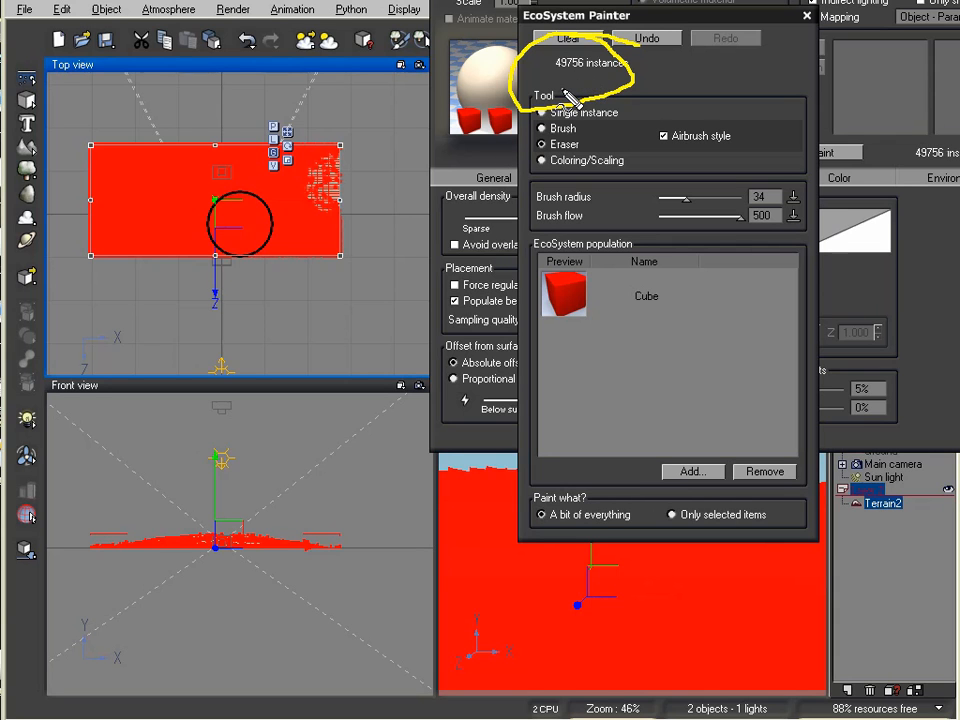
key("Escape")
- Erase the remaining cubes right of the camera's field of view in the top view
mouse_move(345, 175)
left_mouse_down()
mouse_move(331, 193)
mouse_move(331, 254)
mouse_move(332, 205)
mouse_move(306, 199)
mouse_move(291, 259)
mouse_move(274, 264)
mouse_move(333, 161)
mouse_move(281, 247)
mouse_move(279, 238)
left_mouse_up()
left_click(482, 222)
left_click(602, 474)
- Set the brush flow to 5000 and erase all cubes left of the camera's field of view
left_click(775, 214)
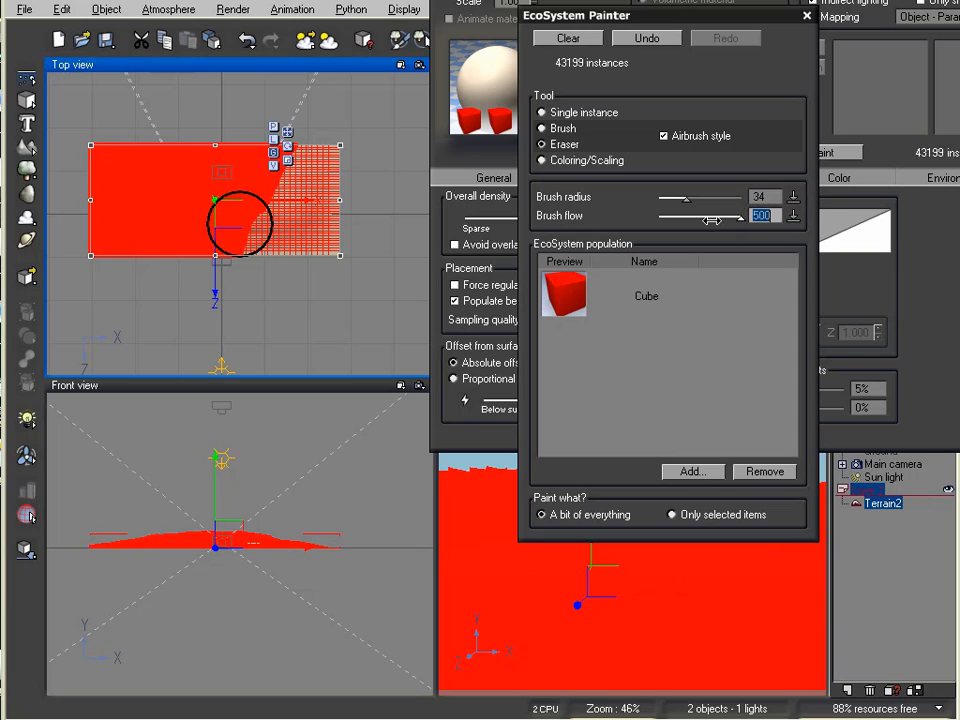
key("BackSpace")
key("BackSpace")
key("BackSpace")
key("BackSpace")
type("500")
mouse_move(101, 156)
left_mouse_down()
mouse_move(107, 209)
mouse_move(132, 207)
mouse_move(135, 163)
mouse_move(185, 261)
mouse_move(135, 178)
mouse_move(161, 254)
mouse_move(137, 230)
left_mouse_up()
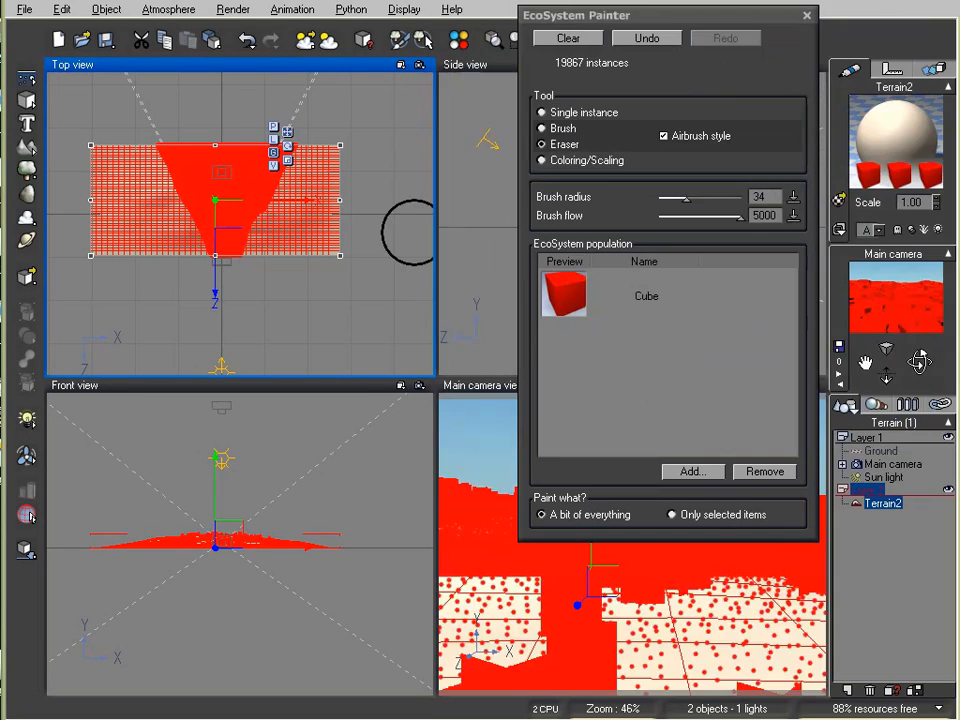
- Close the painter, render the main camera view and examine its left and right edges for missing cubes
left_click(808, 18)
left_click(808, 18)
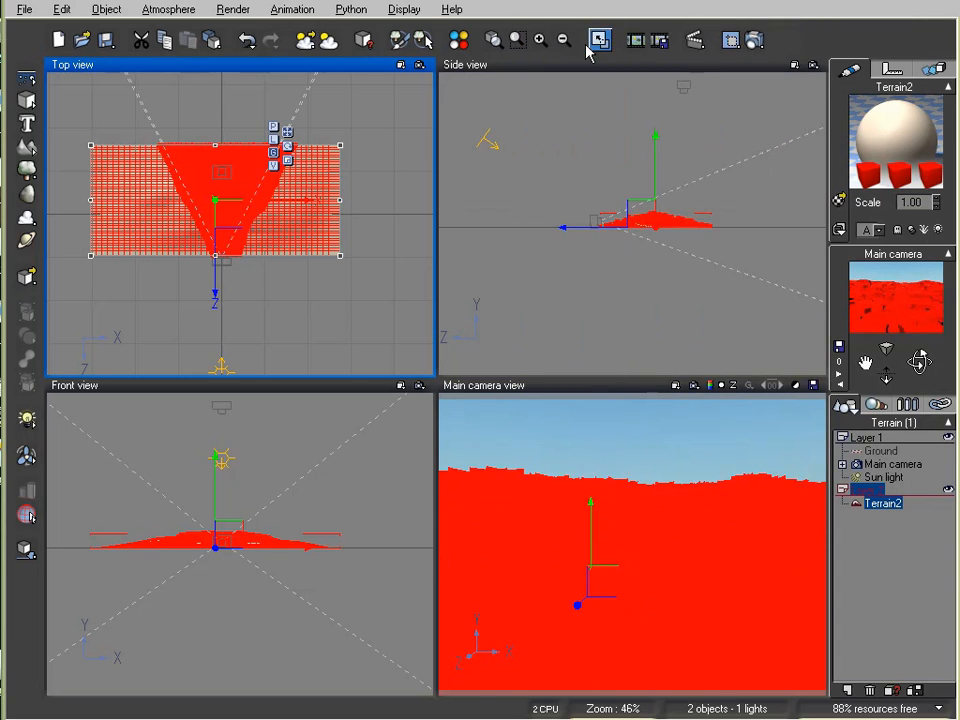
left_click(750, 41)
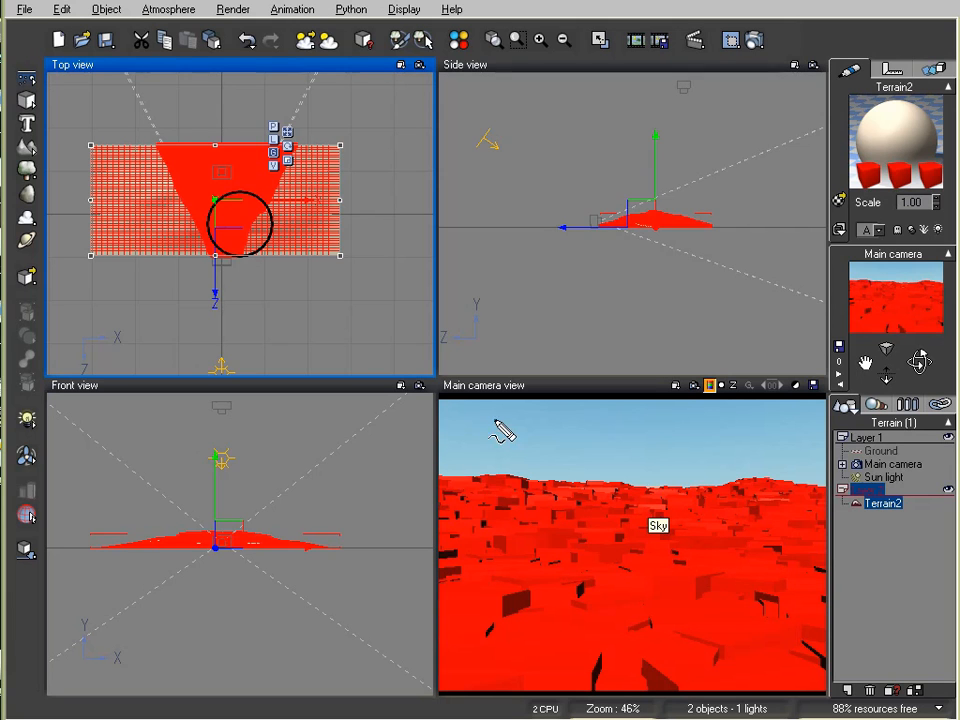
mouse_move(443, 407)
left_mouse_down()
mouse_move(463, 540)
mouse_move(454, 681)
mouse_move(439, 561)
mouse_move(441, 410)
left_mouse_up()
mouse_move(828, 402)
left_mouse_down()
mouse_move(827, 688)
mouse_move(838, 462)
left_mouse_up()
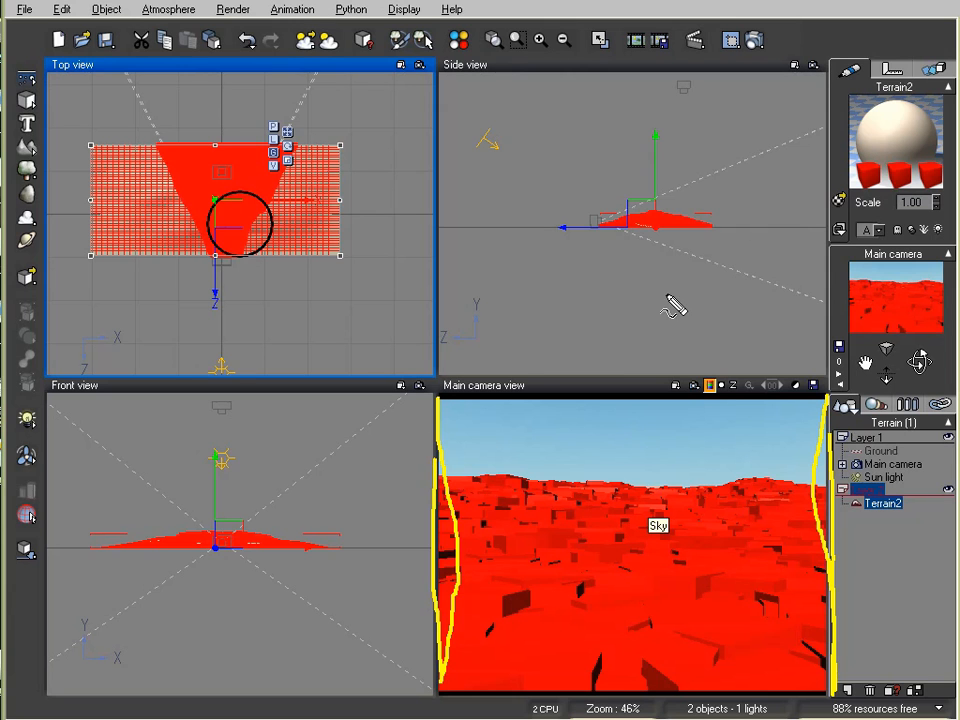
left_click(676, 386)
- Reopen the terrain's EcoSystem material and remove the Cube from its population
double_click(872, 170)
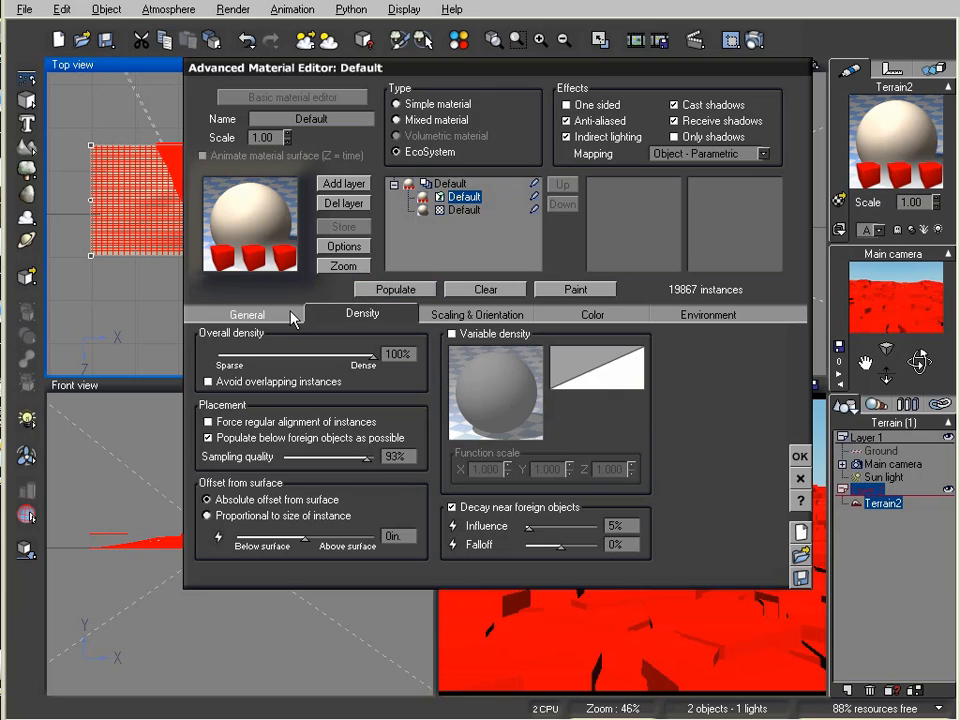
left_click(286, 318)
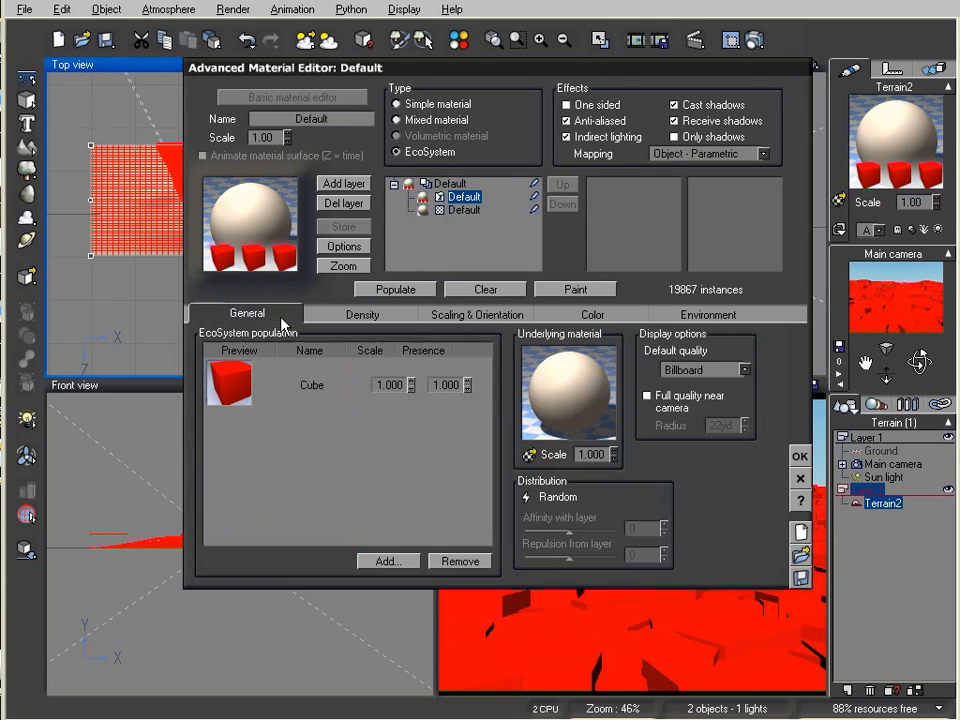
left_click(443, 564)
left_click(311, 390)
left_click(459, 563)
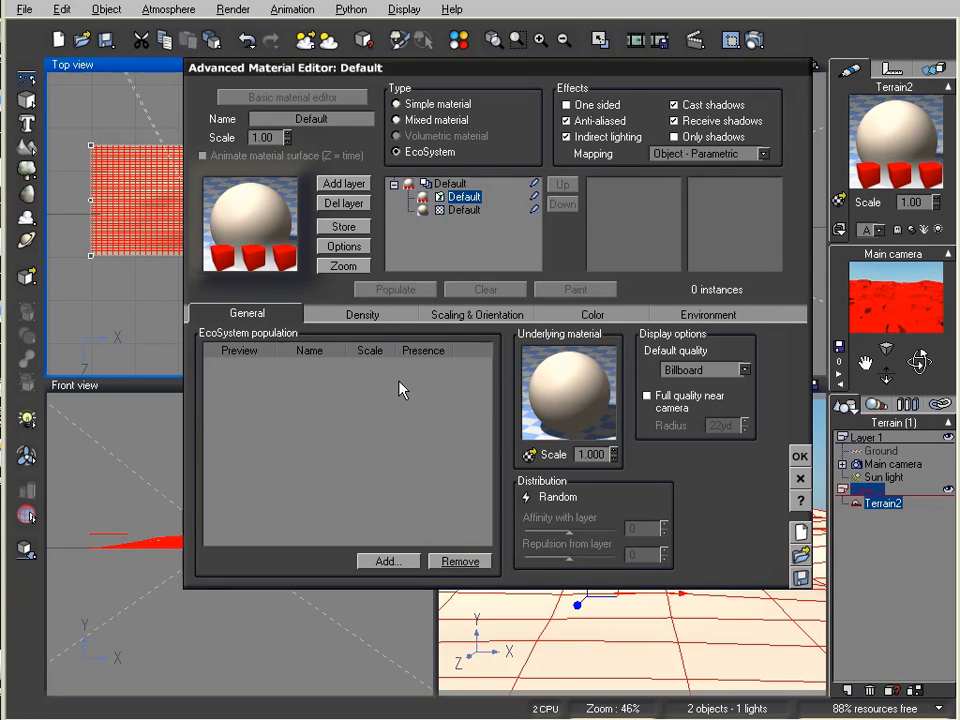
- Add the Am Beach Group and High Pasture Group grasses to the EcoSystem population as plants
left_click(384, 566)
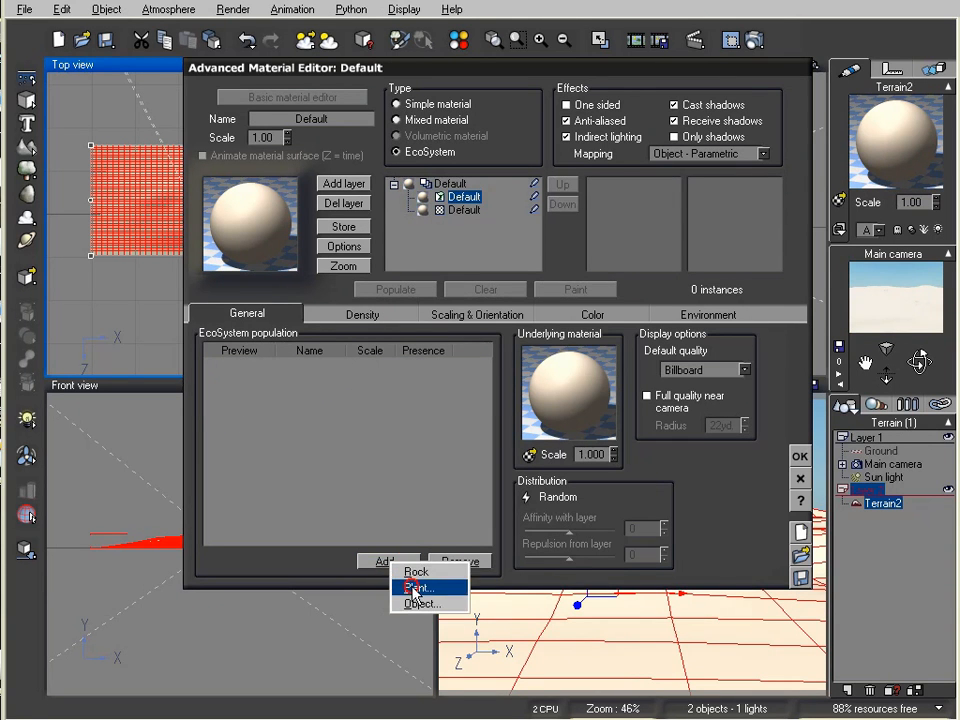
left_click(413, 588)
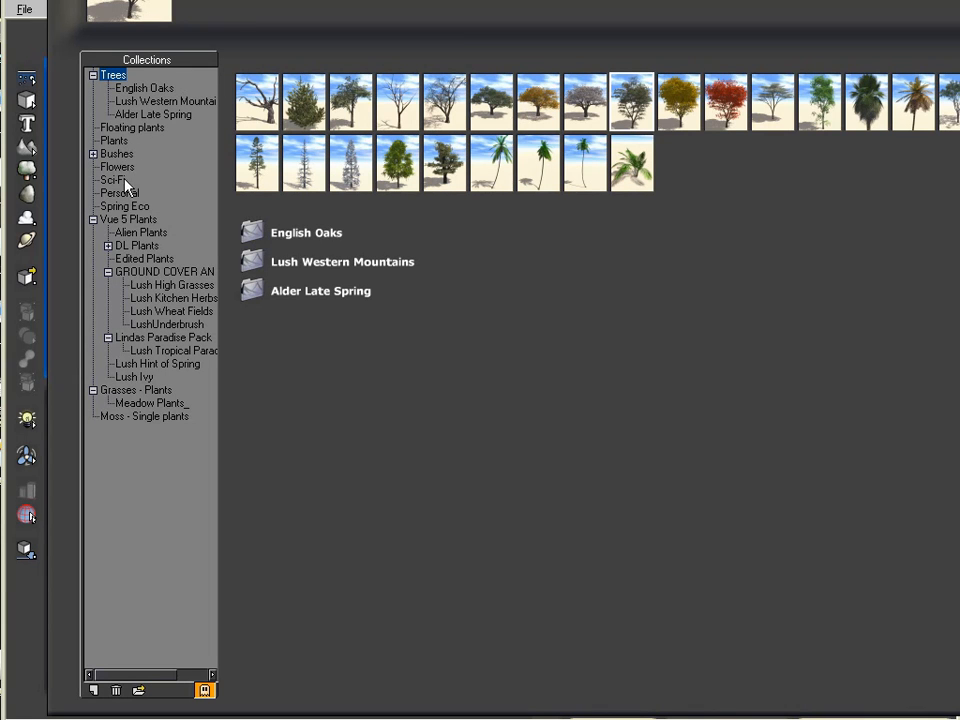
left_click(172, 285)
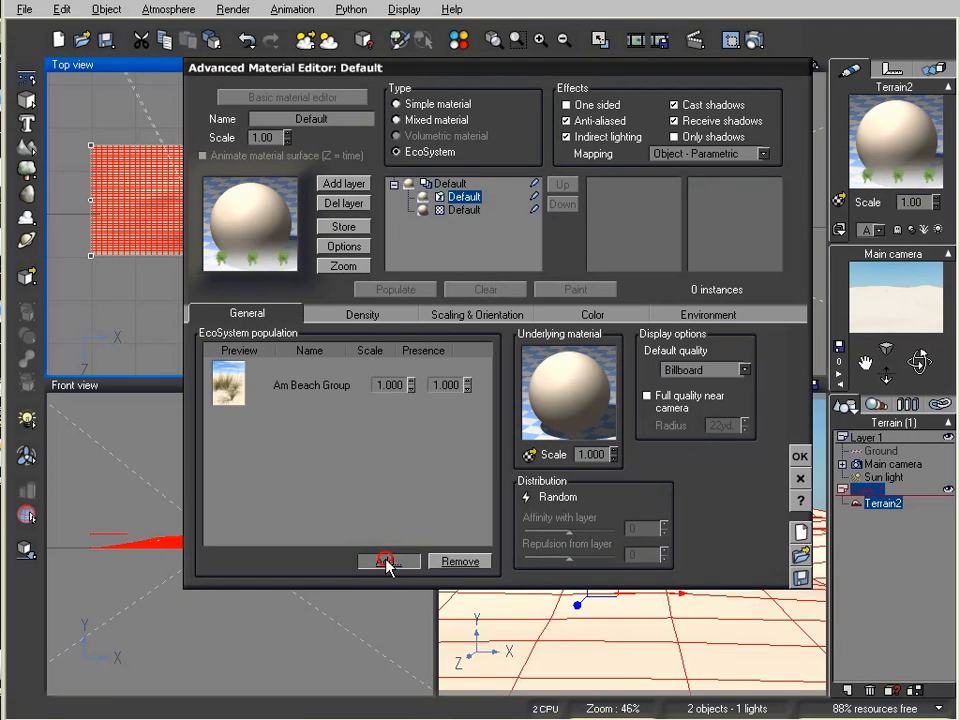
left_click(386, 562)
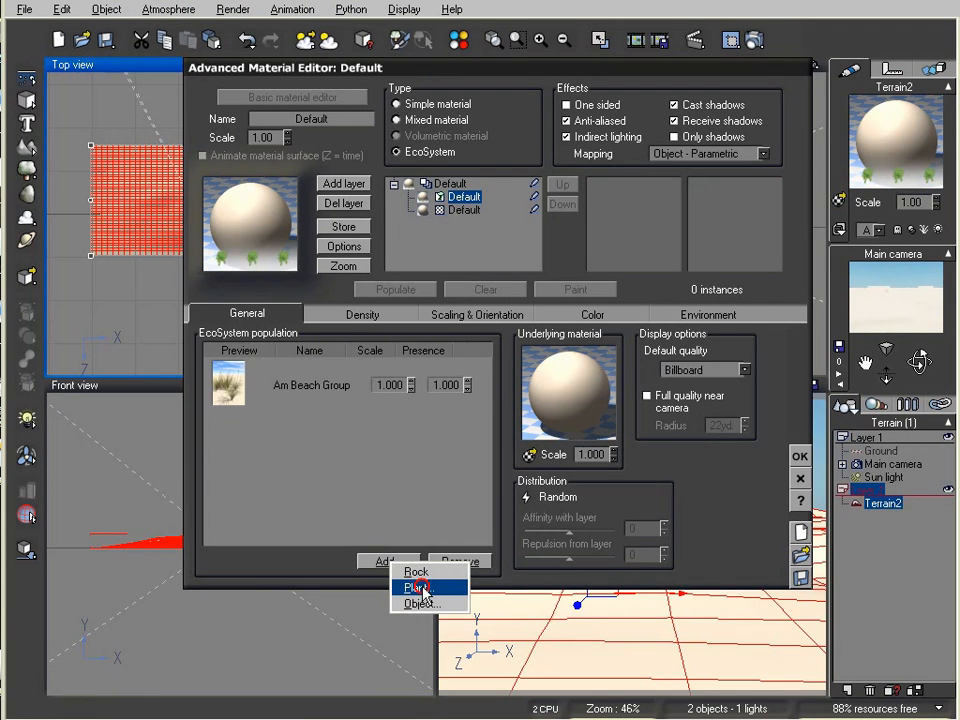
left_click(418, 588)
left_click(902, 108)
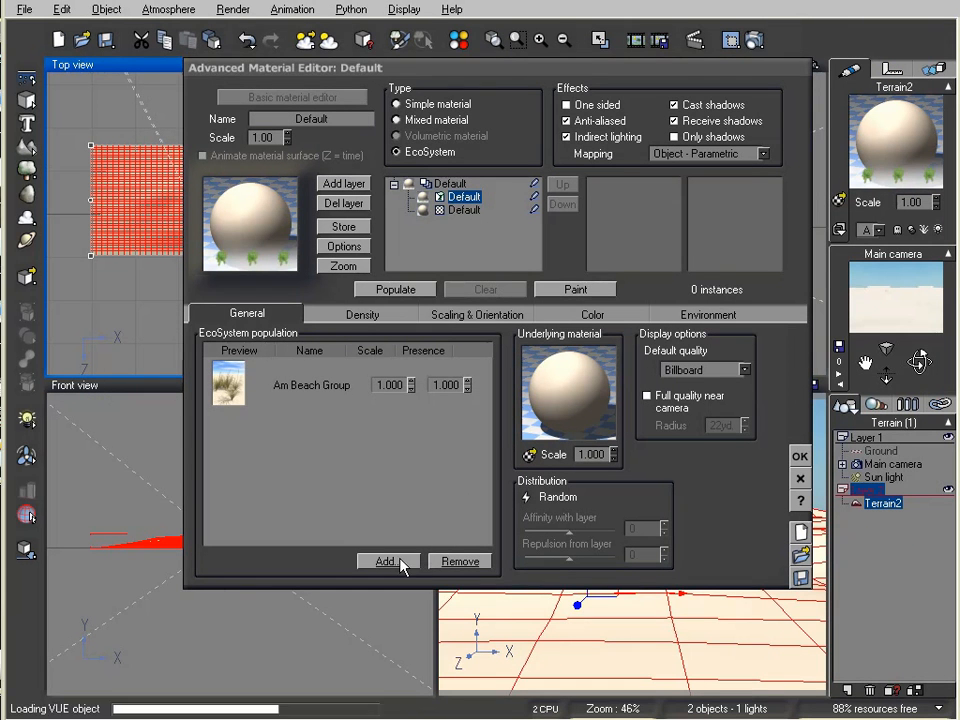
- Add the Primrose plant to the EcoSystem population and raise its scale to 4.200
left_click(394, 561)
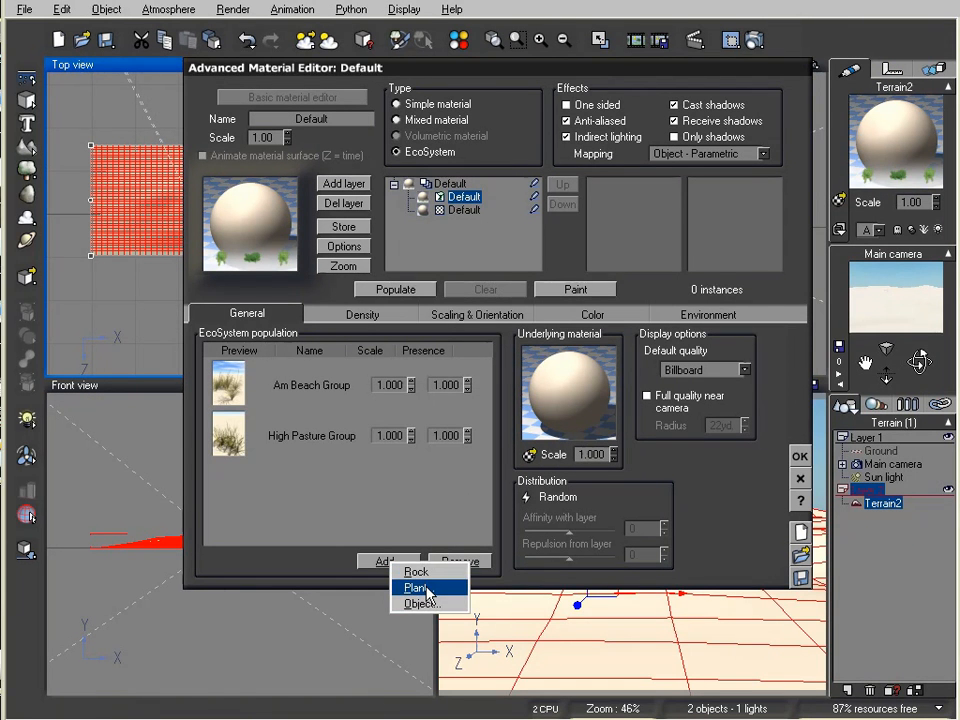
left_click(418, 588)
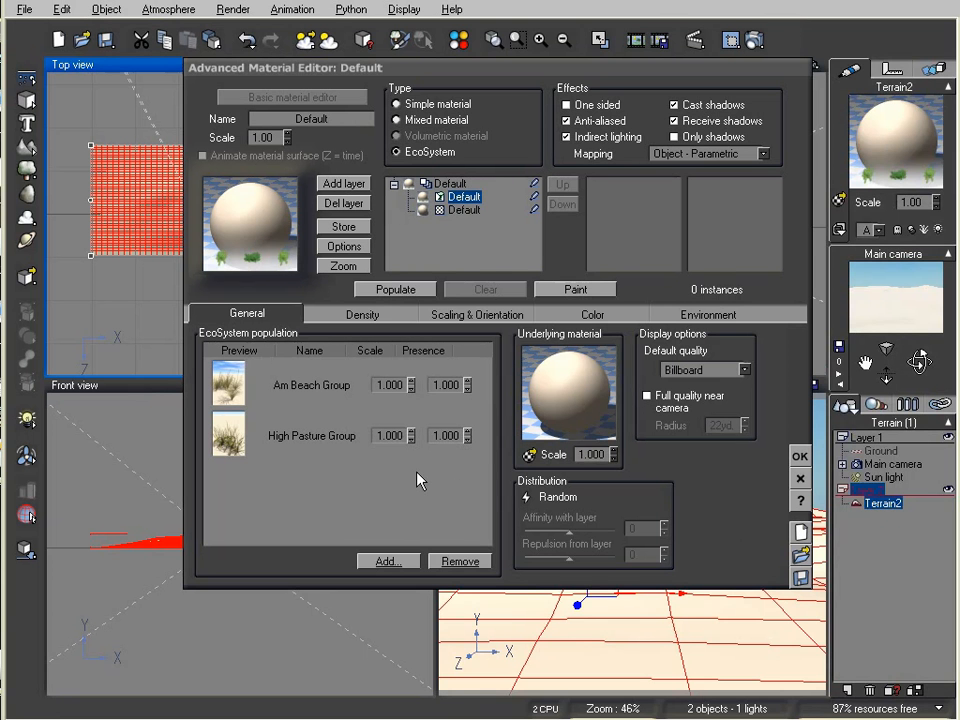
left_click_drag(411, 484, 428, 420)
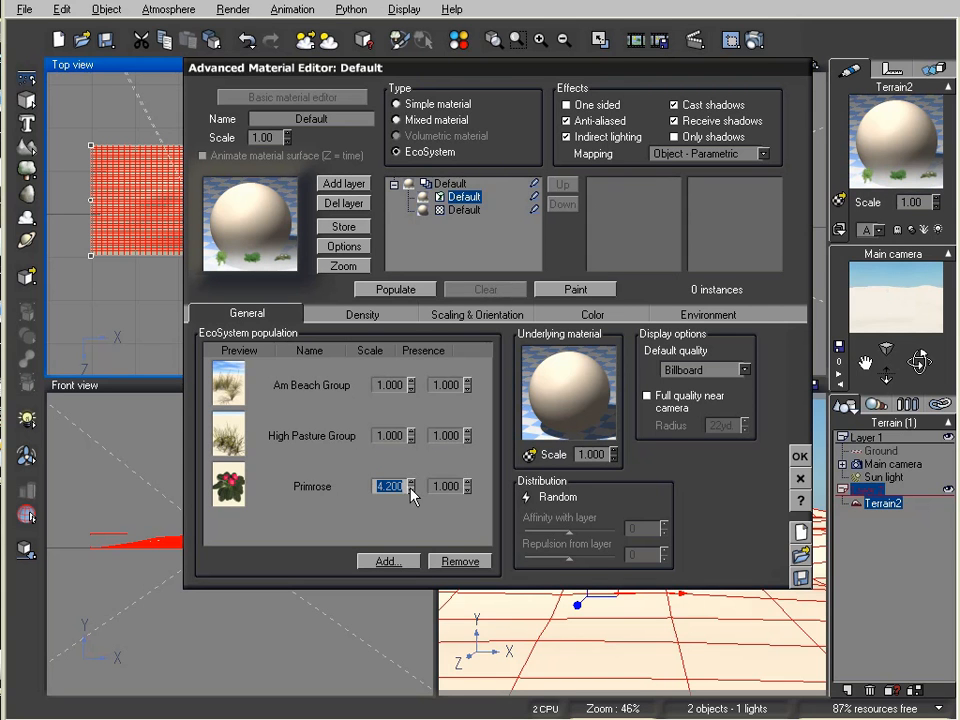
- Populate the terrain with the three plants at 100% overall density and 0.073 overall scaling
left_click_drag(489, 71, 876, 0)
left_click(749, 124)
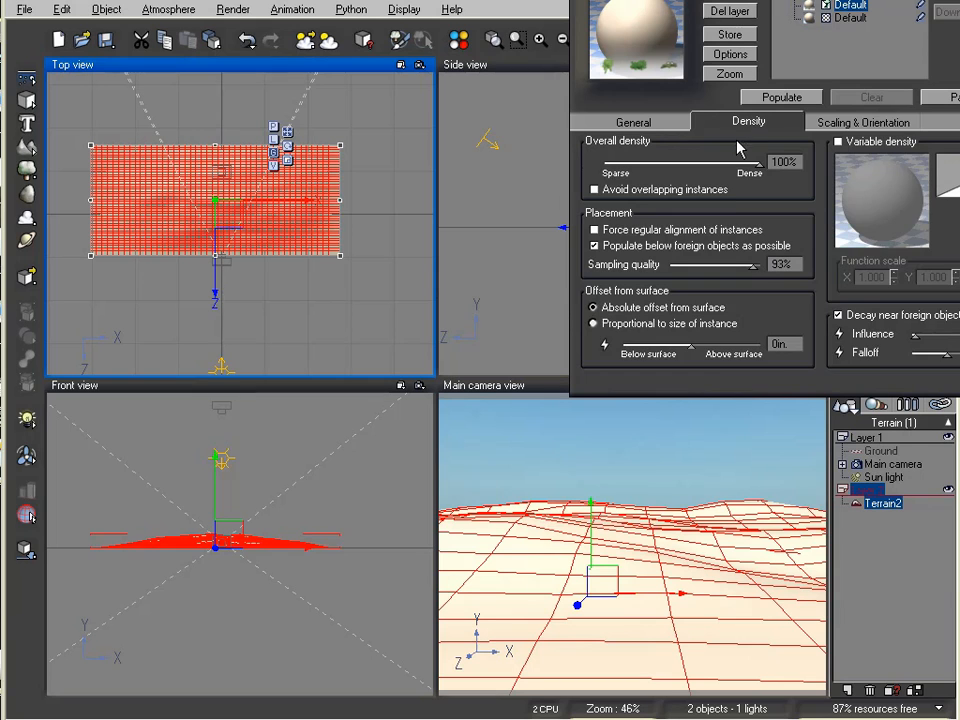
left_click(825, 124)
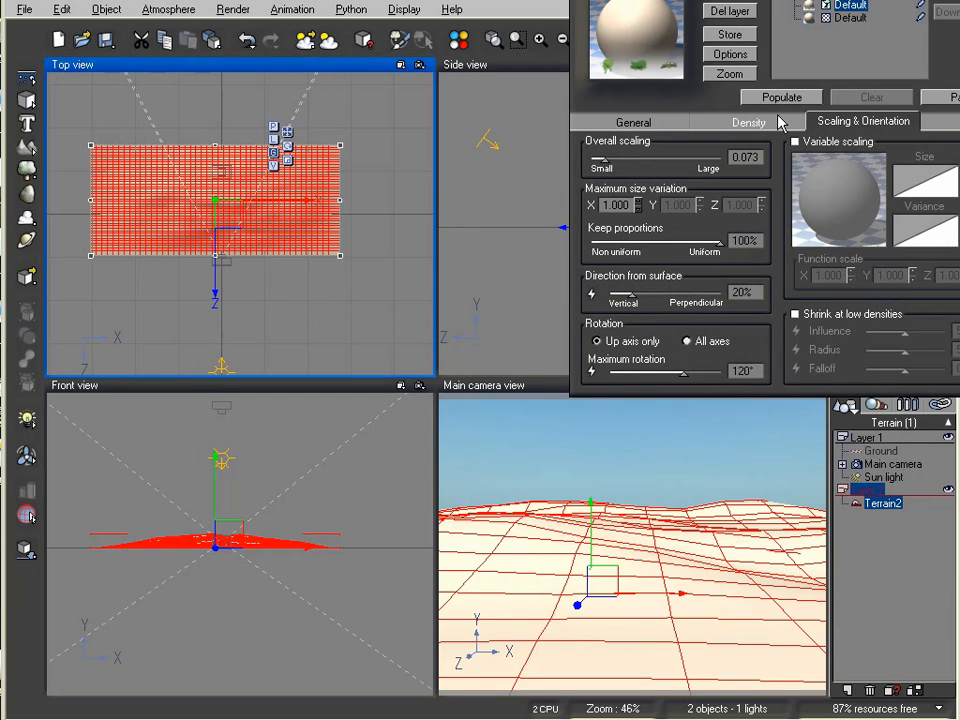
left_click(789, 97)
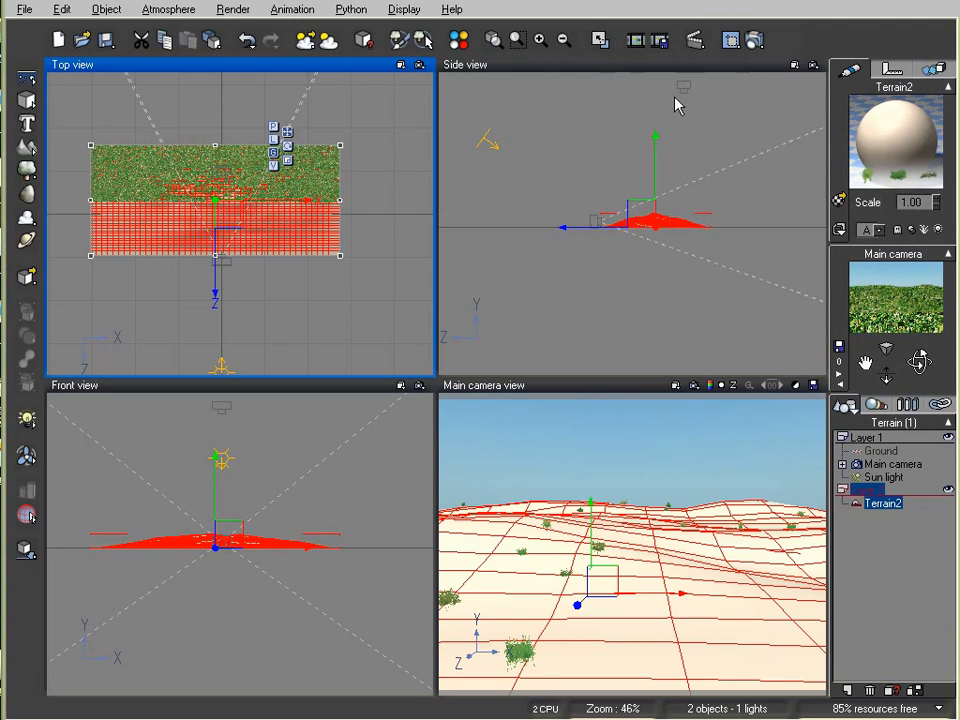
- Render the main camera view and examine how densely the plants cover the terrain
left_click(753, 42)
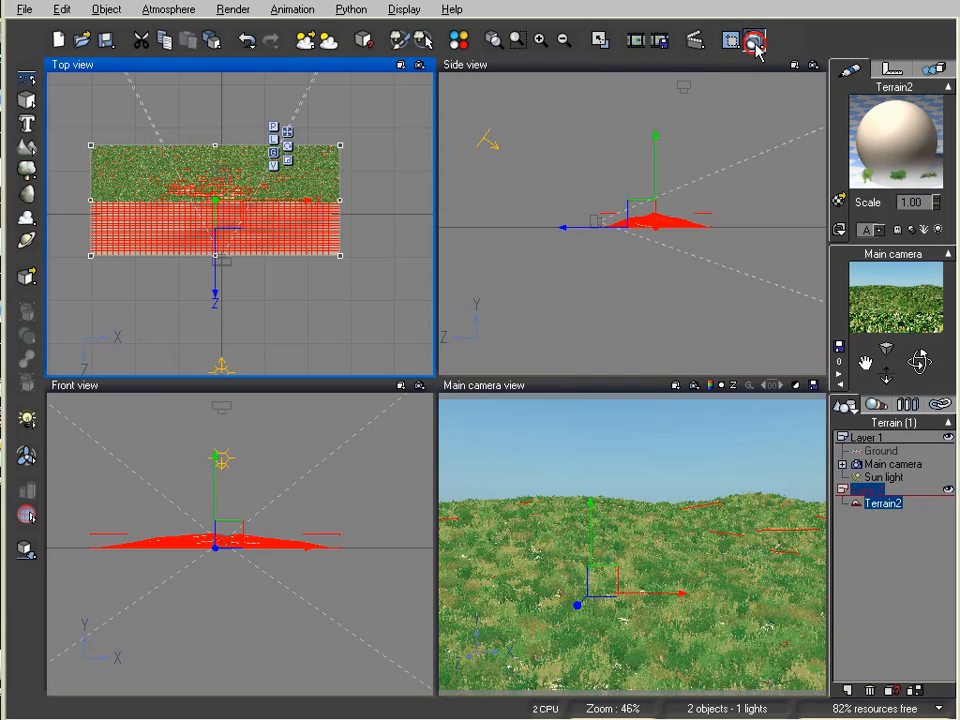
left_click(755, 44)
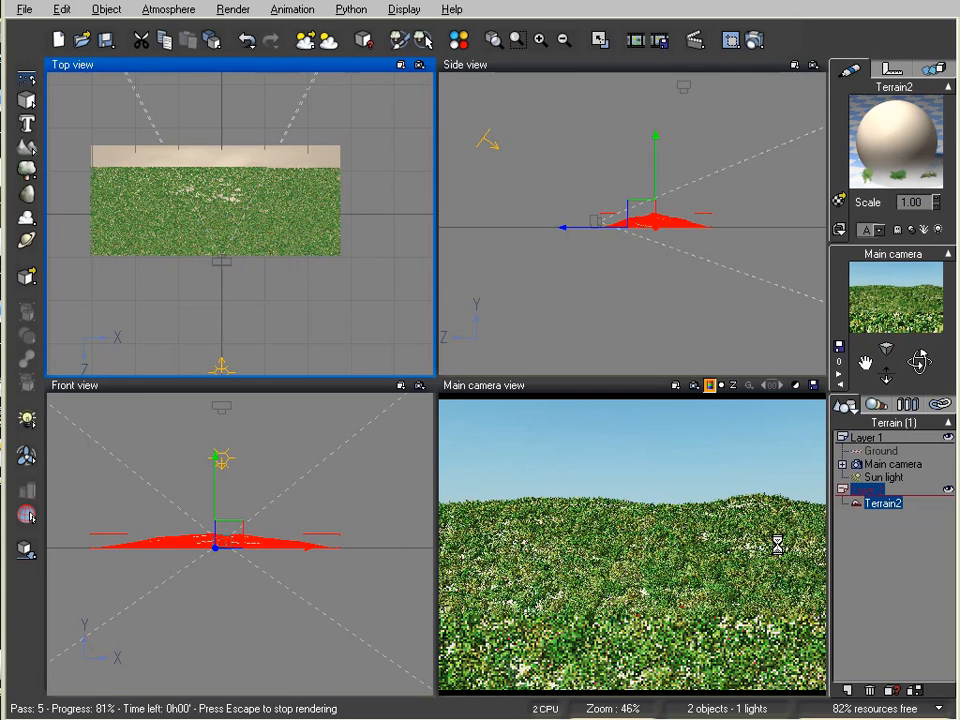
left_click(630, 620)
left_click(635, 627)
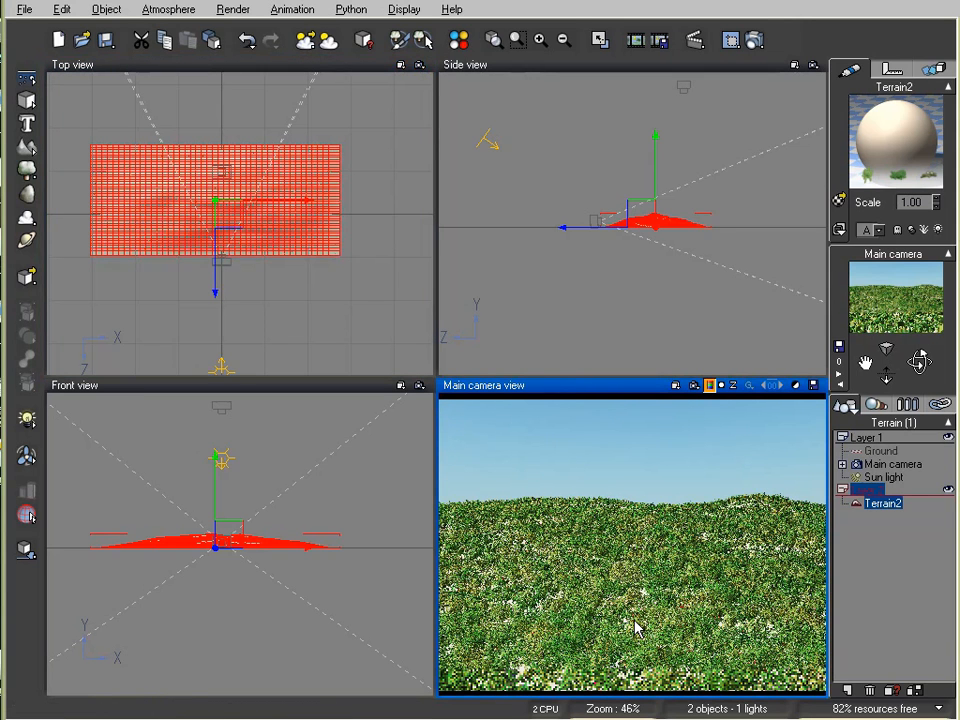
- Set the EcoSystem's overall density to 5000, repopulate the terrain with the plants and accept the material
double_click(917, 138)
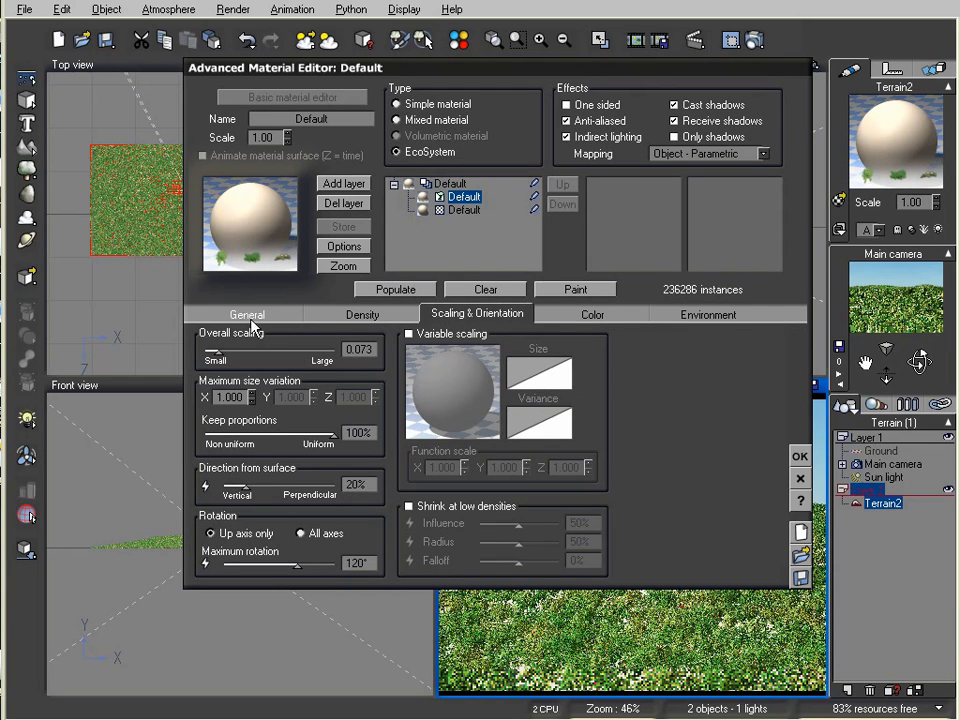
left_click(388, 314)
double_click(398, 354)
type("5000")
left_click(408, 289)
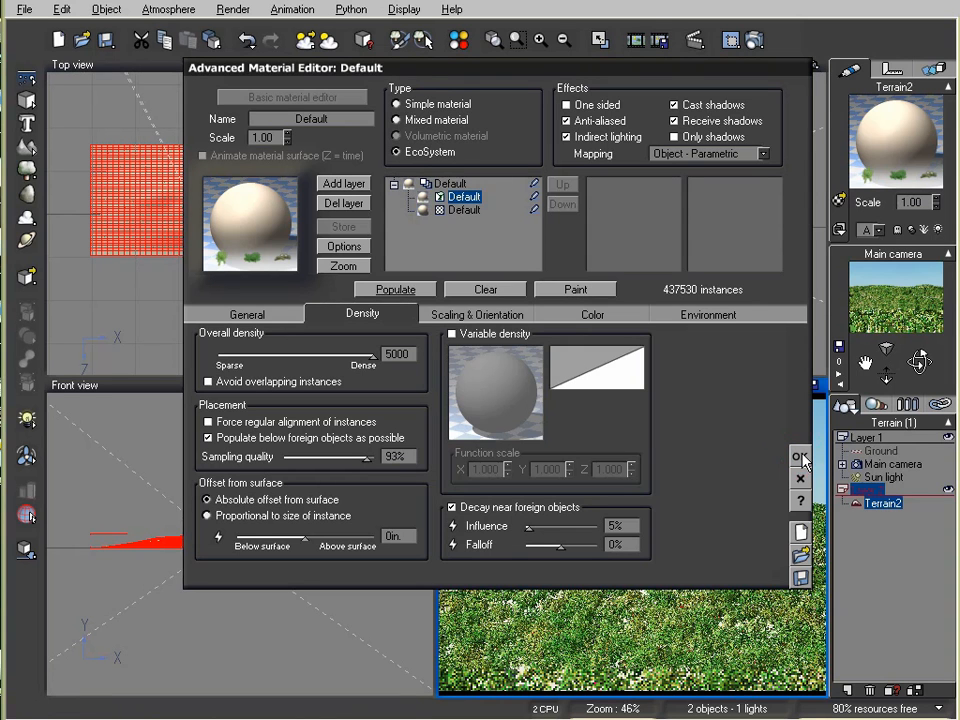
left_click(801, 458)
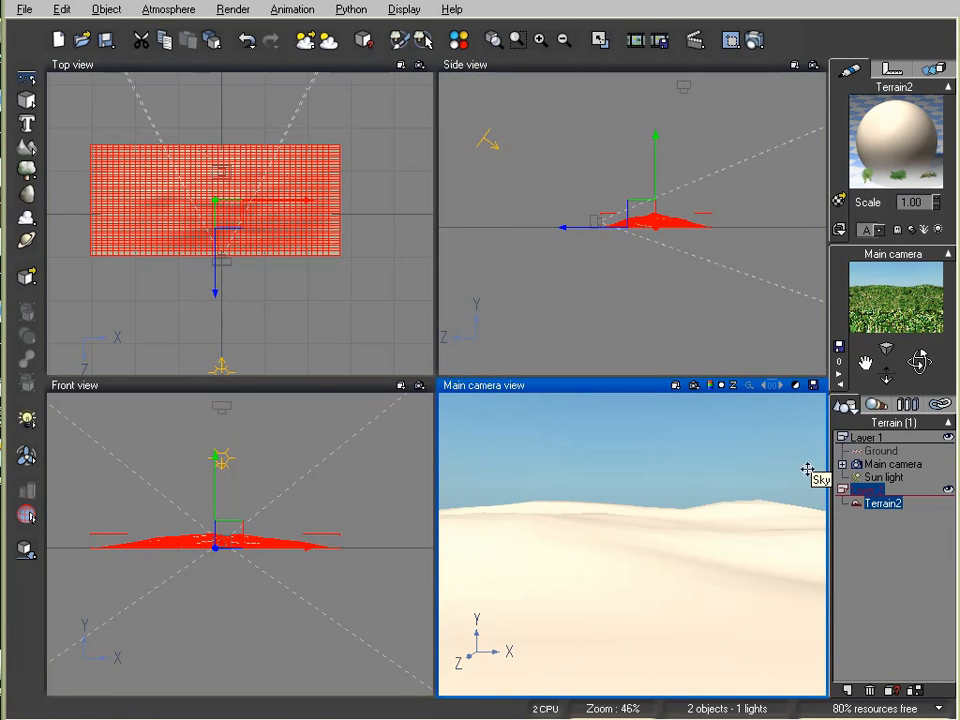
- Show the scene's polygon count in the status read-out instead of the free resources
left_click(940, 709)
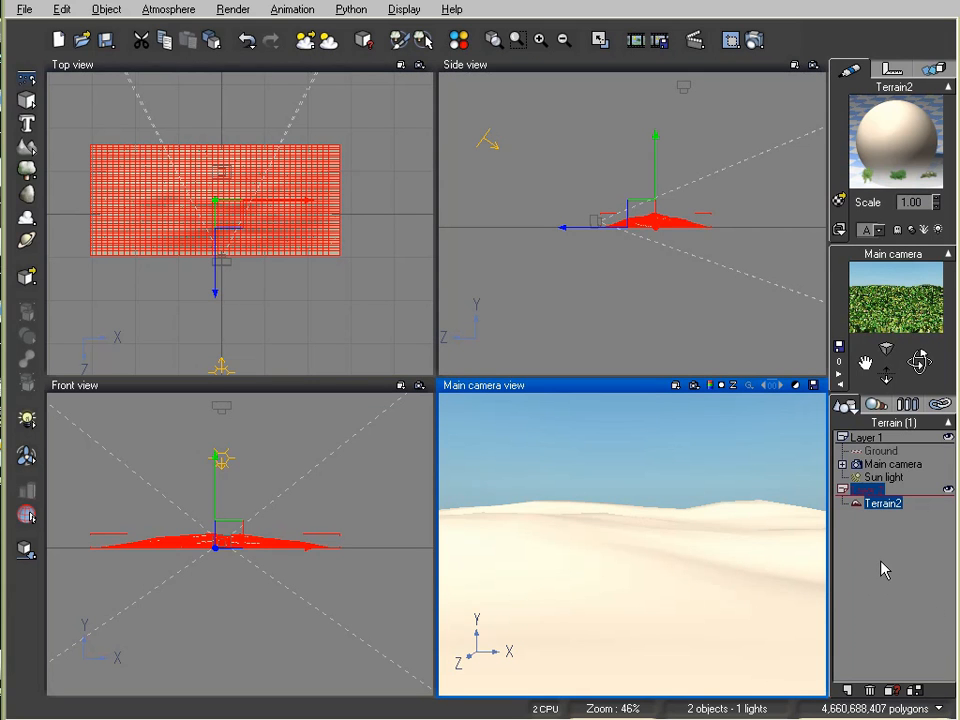
- Render the main camera view of the densely populated terrain
left_click(754, 40)
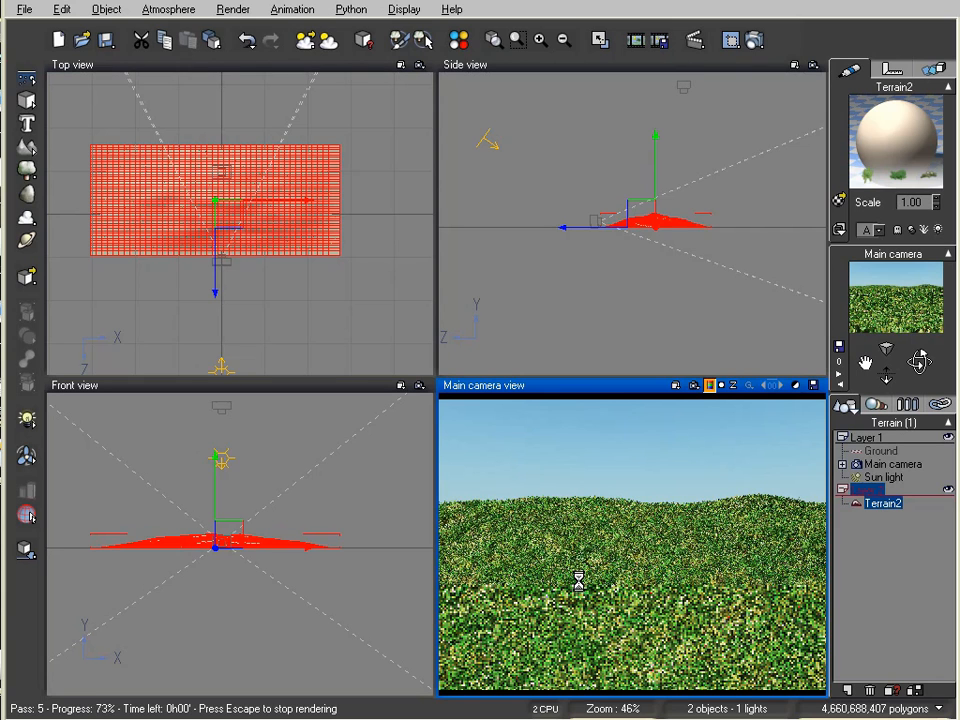
key("Escape")
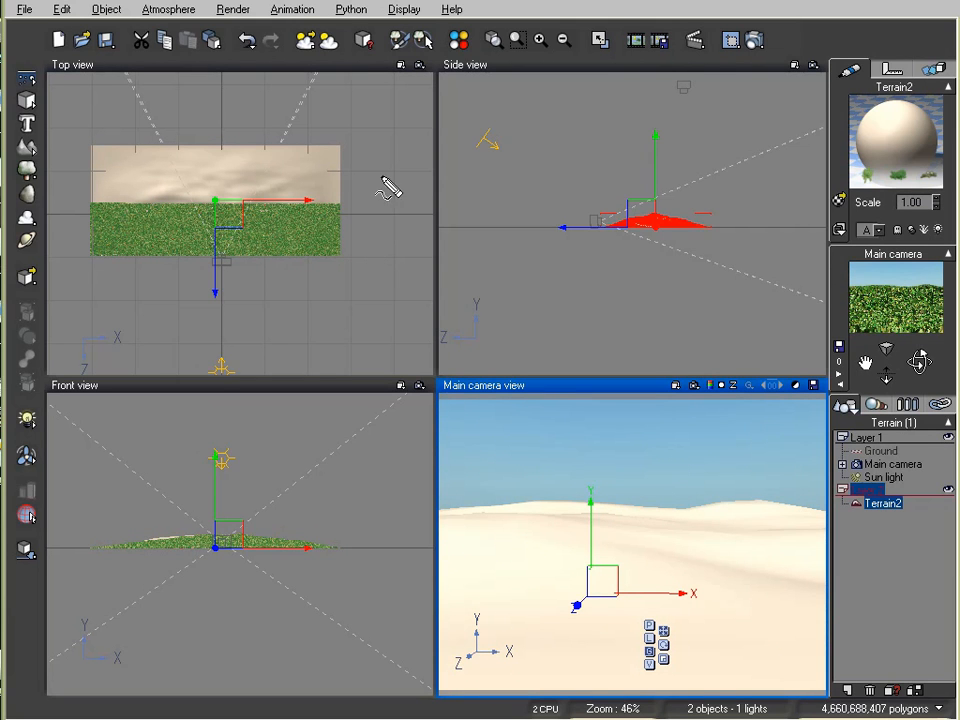
mouse_move(160, 145)
left_mouse_down()
mouse_move(98, 146)
mouse_move(72, 178)
mouse_move(328, 256)
mouse_move(362, 190)
mouse_move(107, 146)
left_mouse_up()
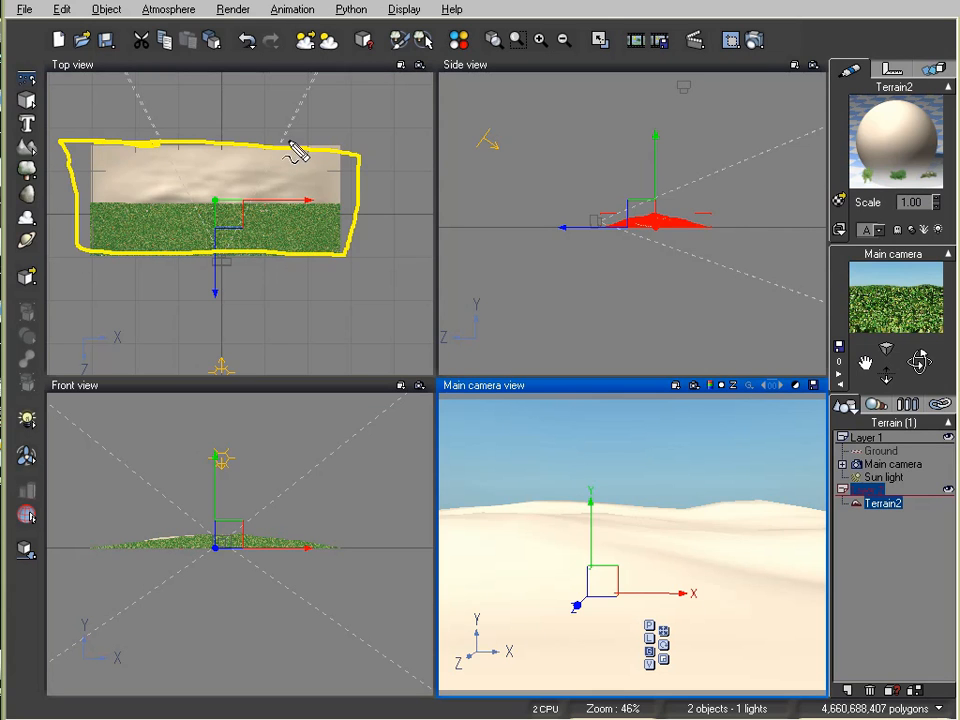
mouse_move(290, 140)
left_mouse_down()
mouse_move(262, 186)
mouse_move(240, 266)
mouse_move(398, 190)
mouse_move(336, 150)
mouse_move(298, 140)
left_mouse_up()
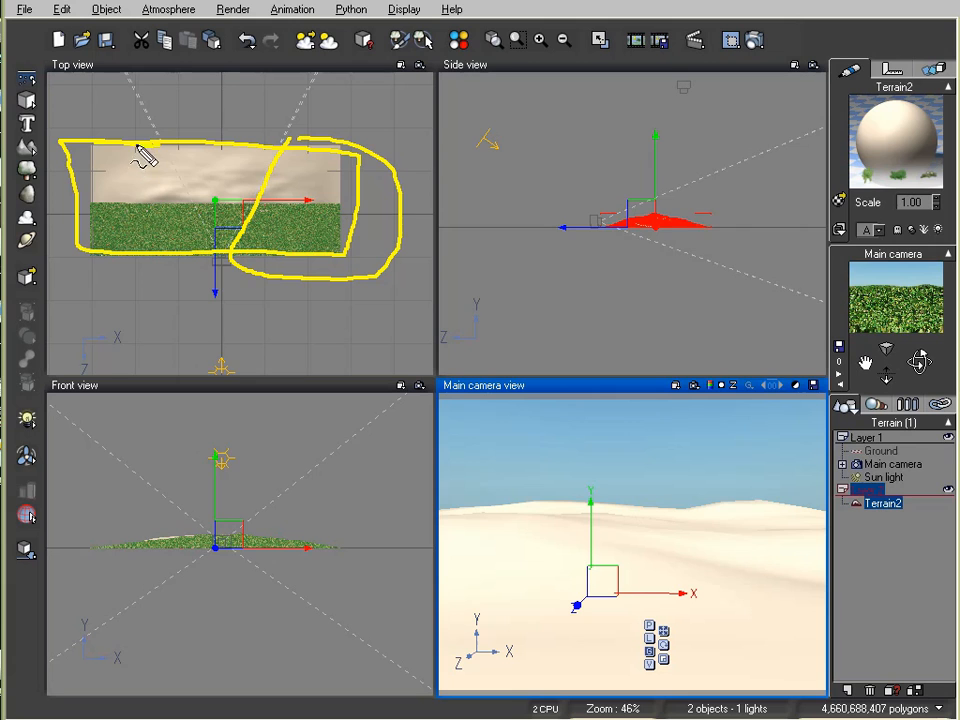
mouse_move(150, 146)
left_mouse_down()
mouse_move(199, 221)
mouse_move(150, 252)
mouse_move(60, 160)
mouse_move(147, 143)
left_mouse_up()
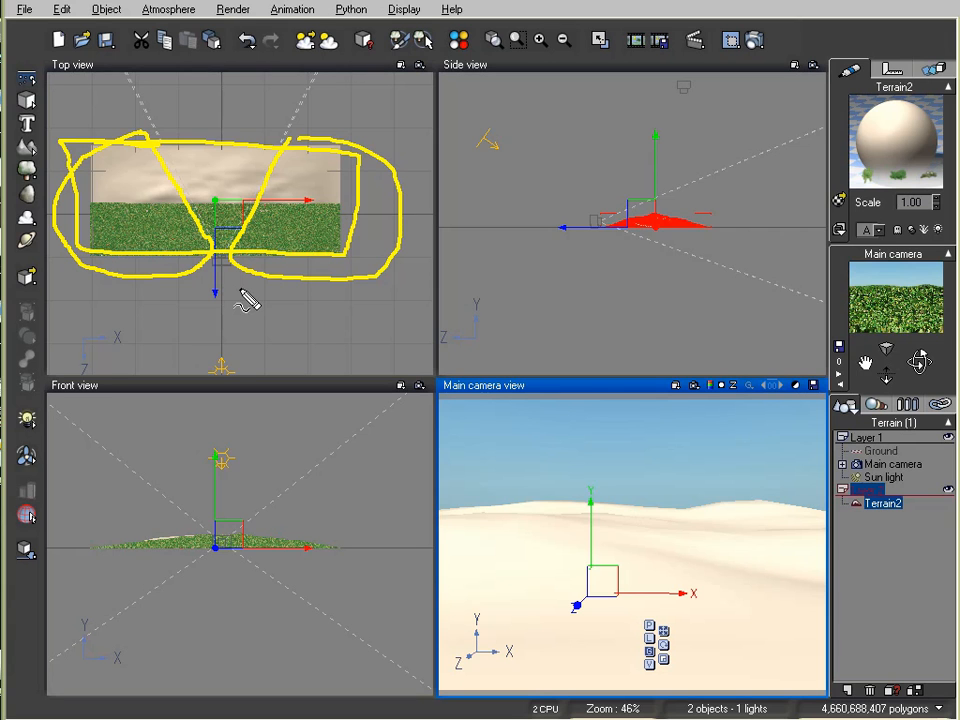
key("Escape")
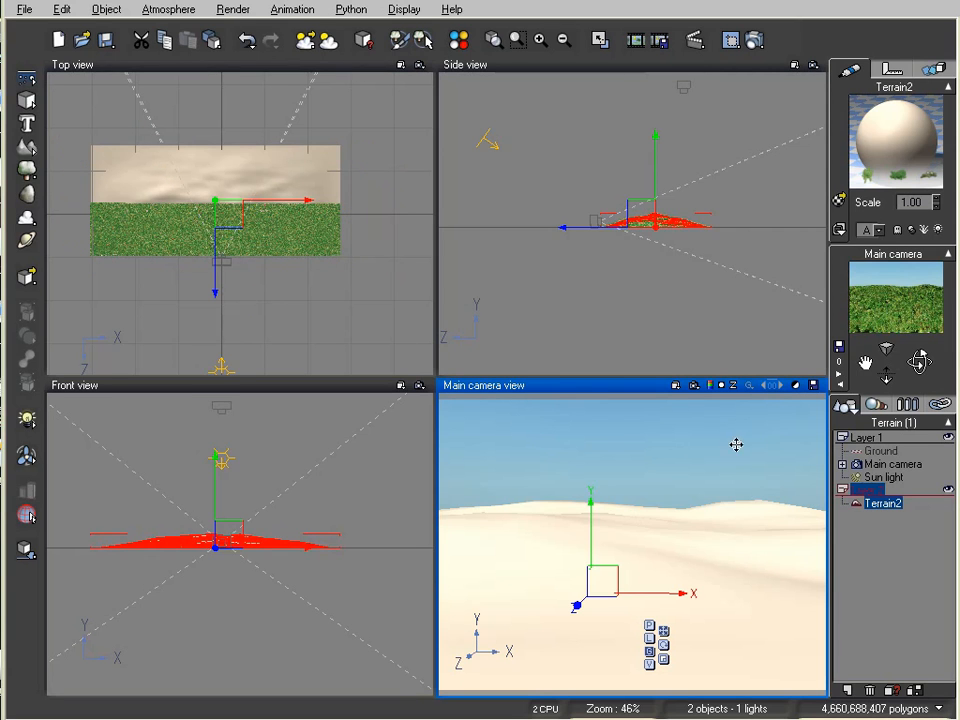
- Clear all EcoSystem instances from the terrain's material and accept the material
double_click(896, 146)
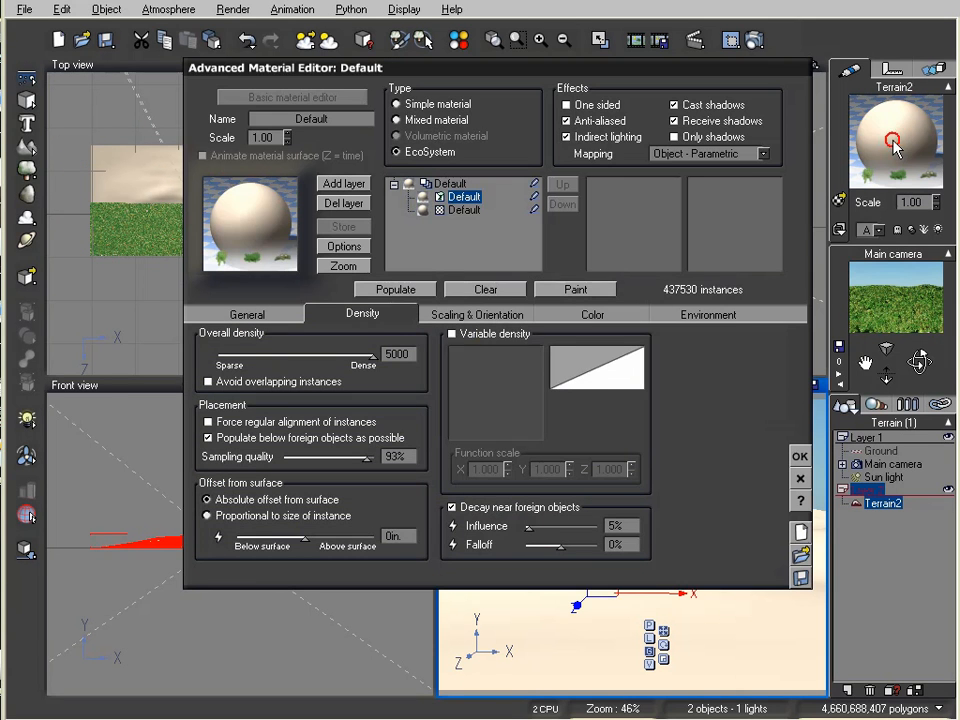
left_click(490, 289)
left_click(802, 457)
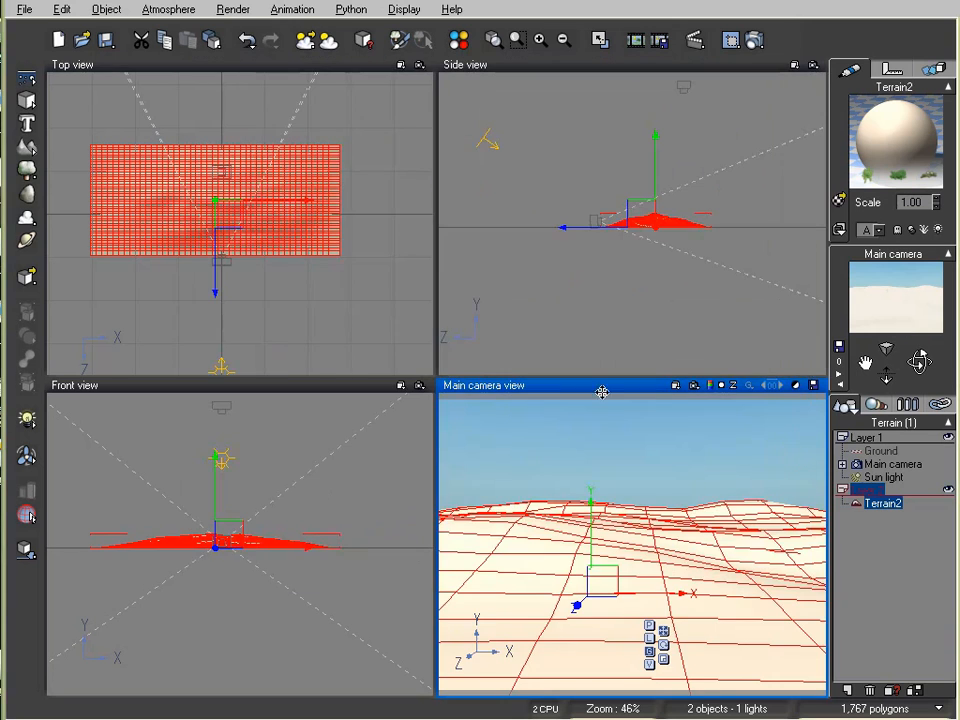
- Add a new layer with a cube on it and enlarge the cube evenly to about six times its size
right_click(307, 301)
left_click(336, 305)
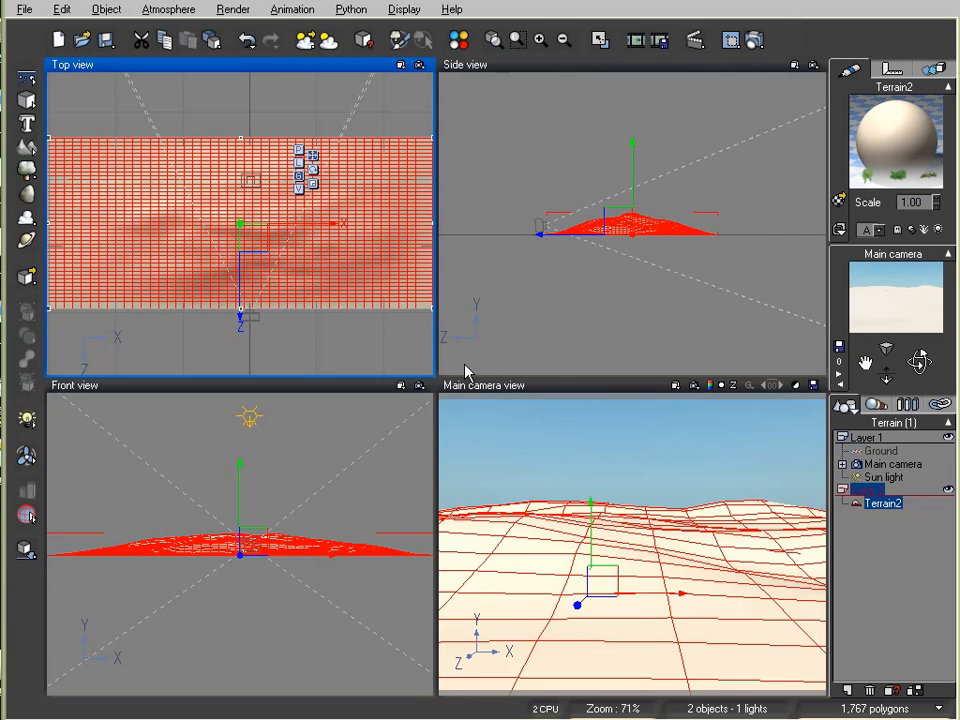
left_click(847, 690)
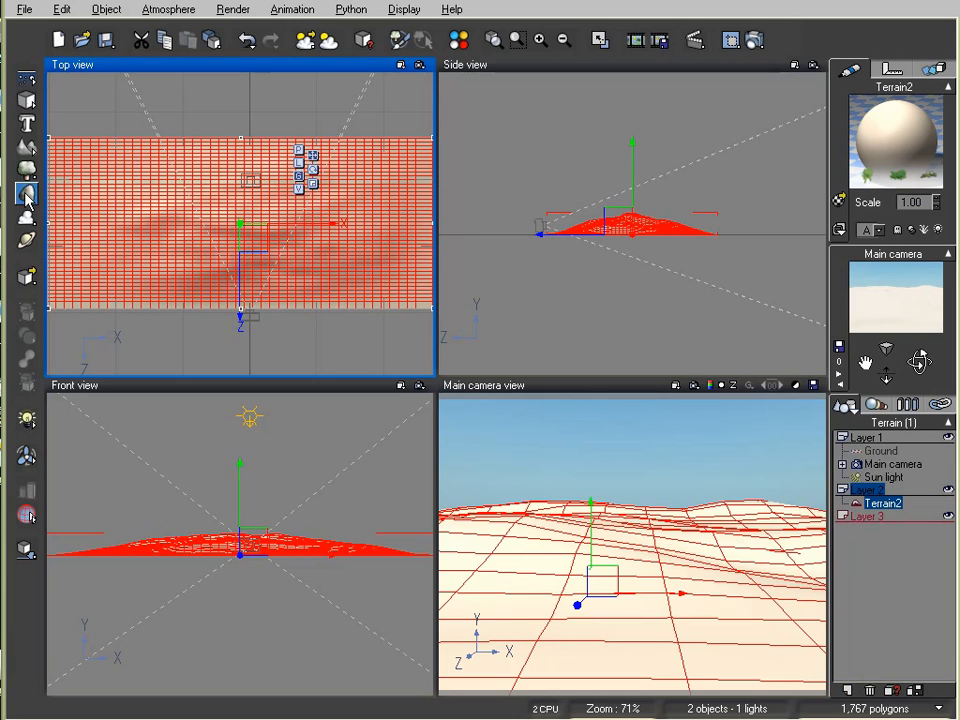
left_click(30, 103)
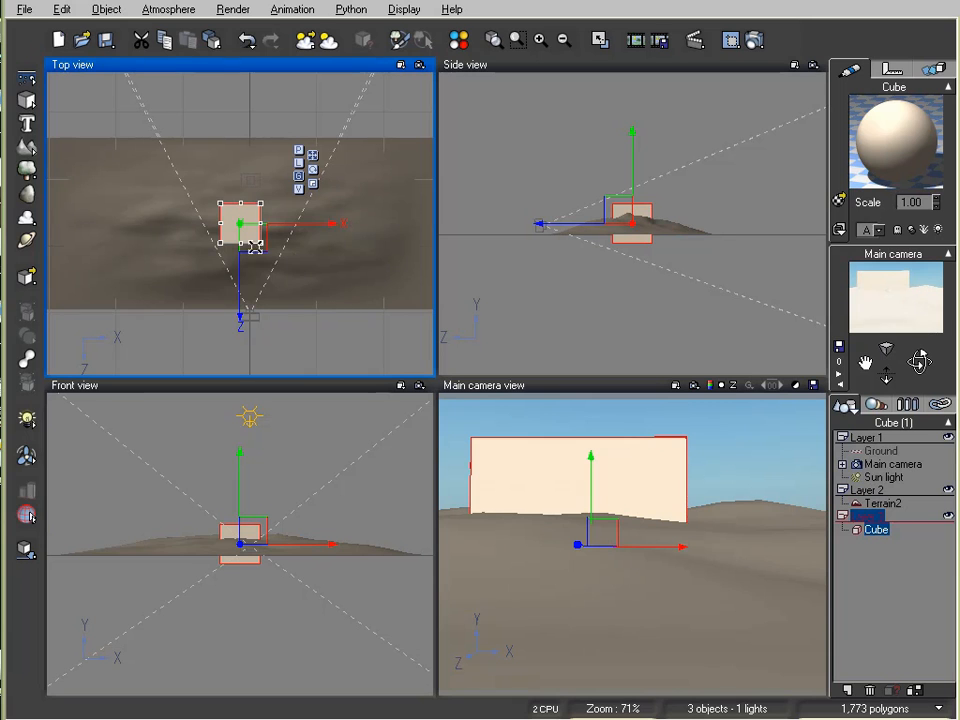
left_click_drag(261, 250, 476, 433)
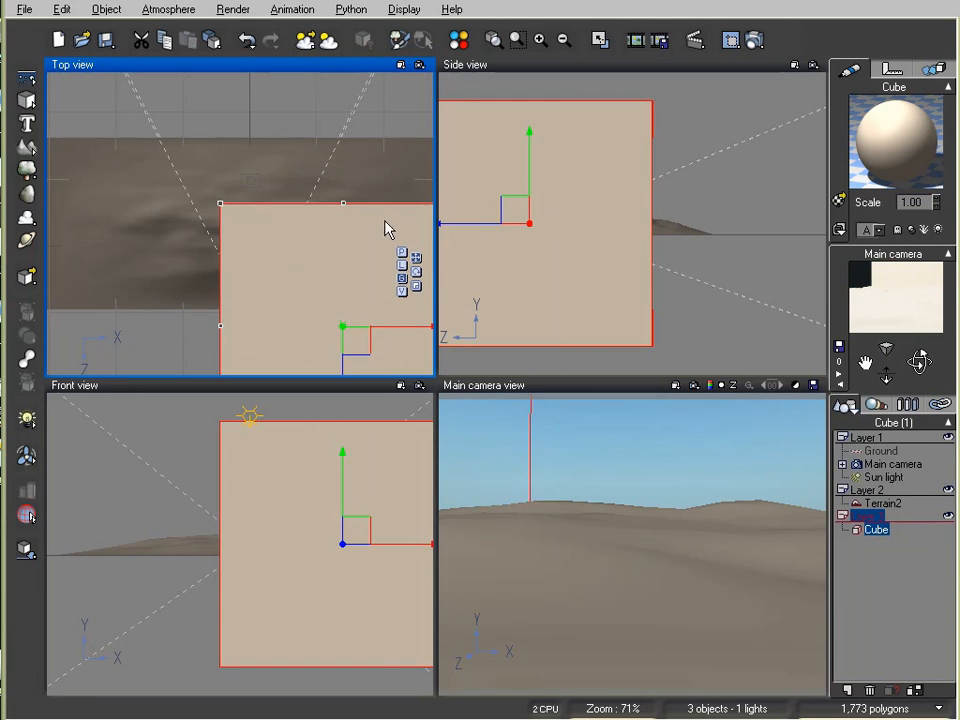
- Stretch the enlarged cube along its Z axis to about twice its length
right_click(386, 229)
left_click(401, 242)
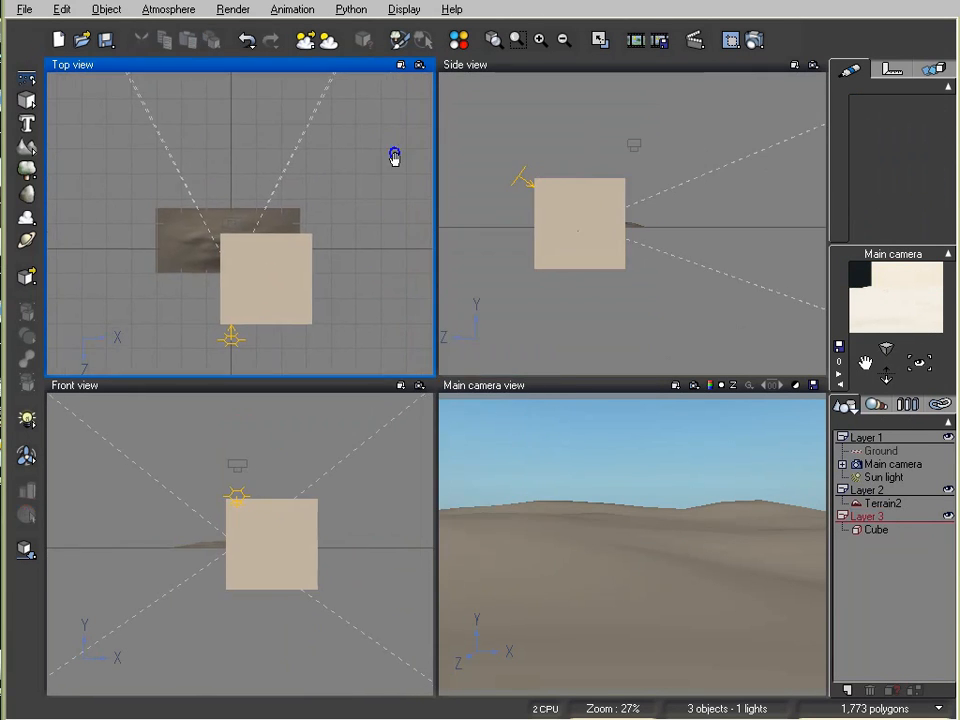
left_click(259, 251)
left_click_drag(254, 245, 253, 147)
right_click_drag(385, 272, 389, 246)
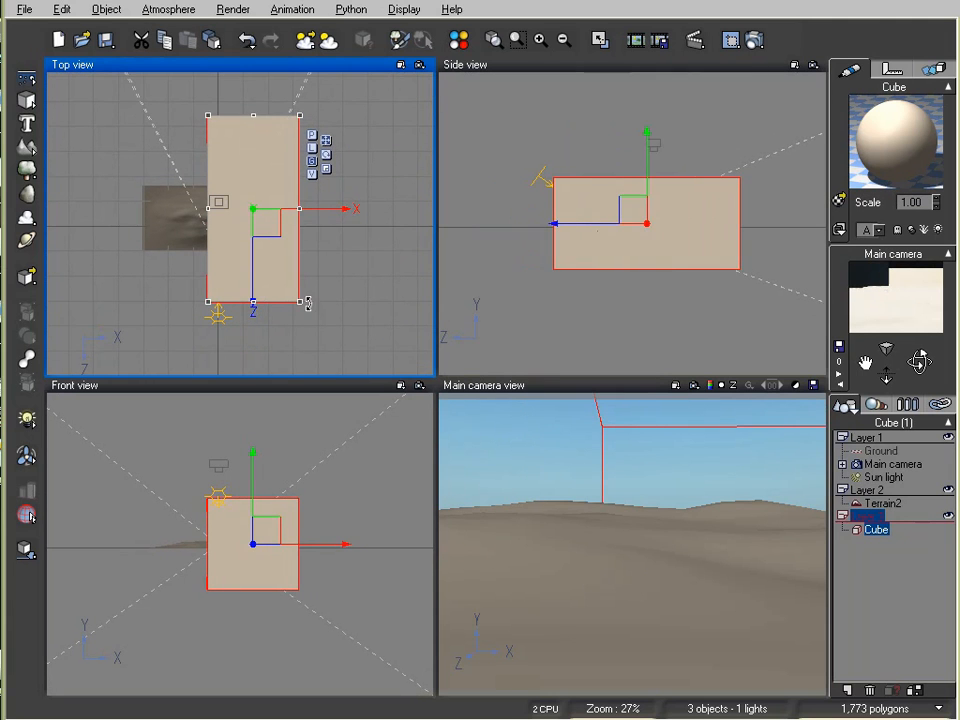
- Rotate the cube about 30 degrees in the top view and align its long side with the camera's right view boundary
left_click_drag(301, 307, 242, 333)
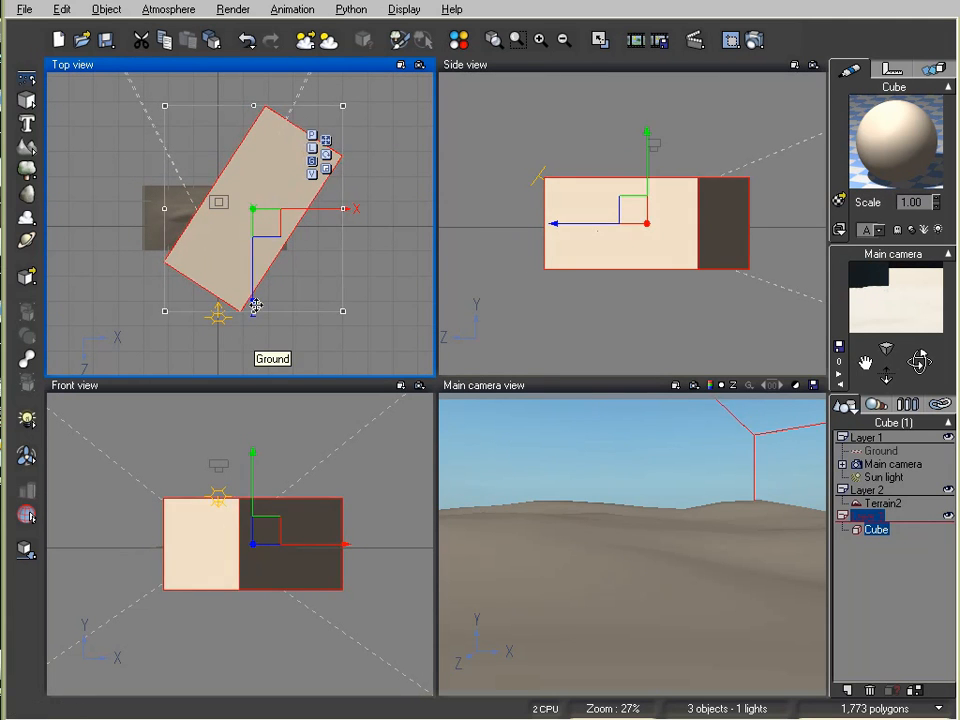
left_click_drag(276, 227, 305, 240)
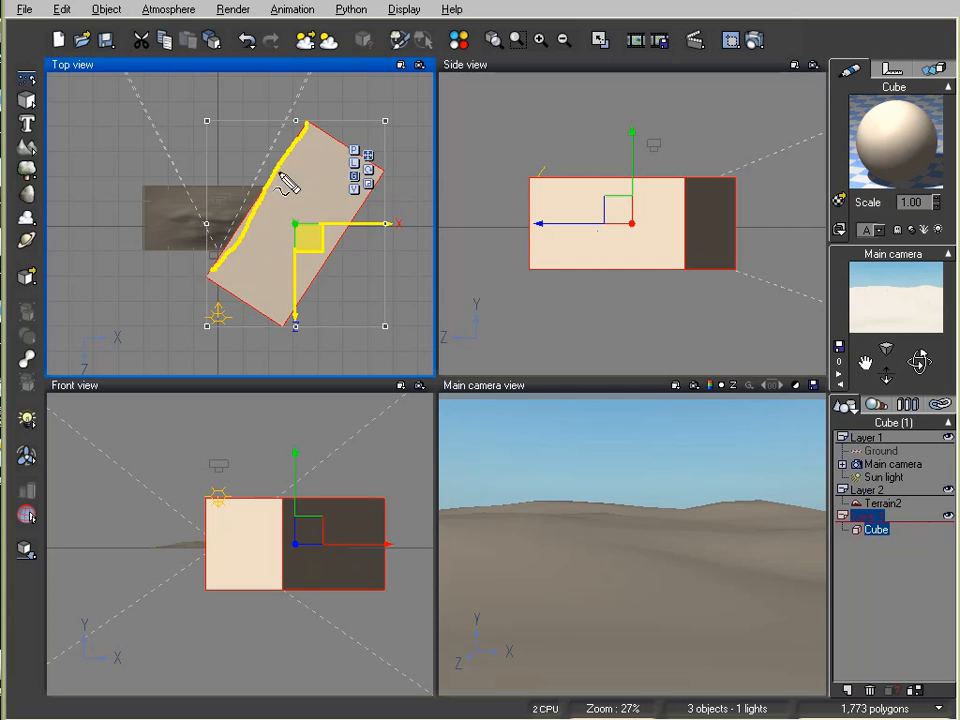
left_click_drag(305, 78, 217, 267)
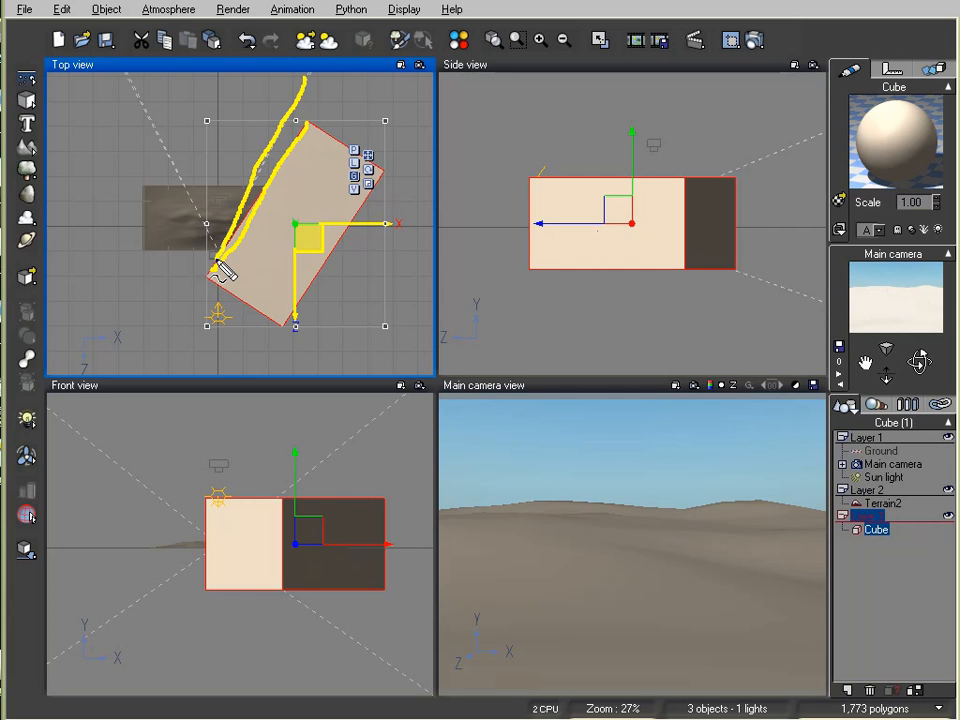
key("Escape")
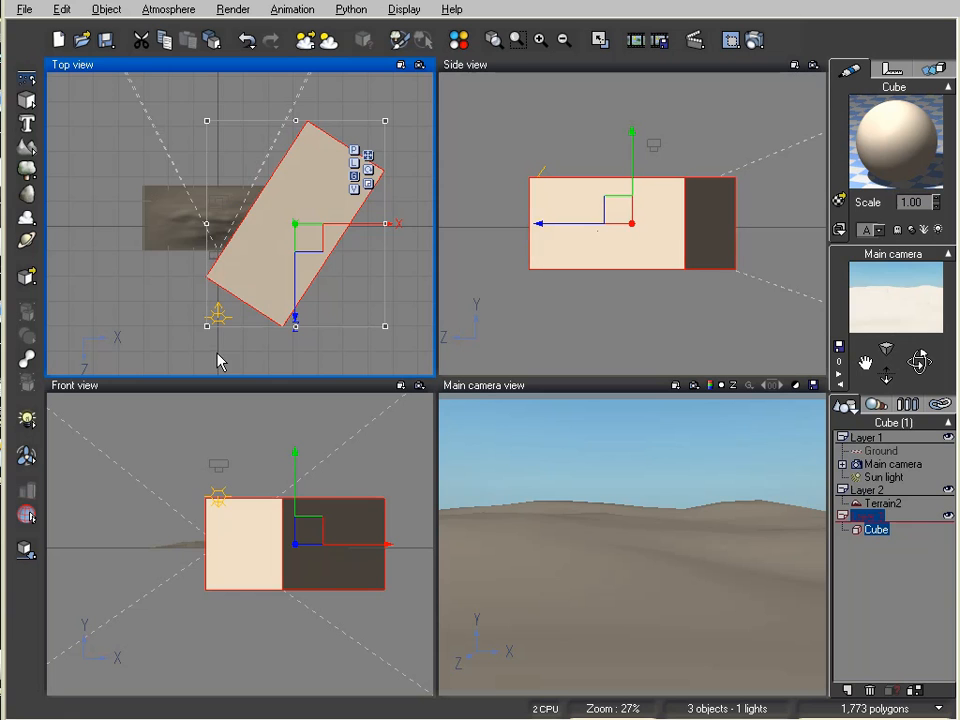
mouse_move(395, 336)
left_mouse_down()
mouse_move(413, 332)
mouse_move(405, 329)
left_mouse_up()
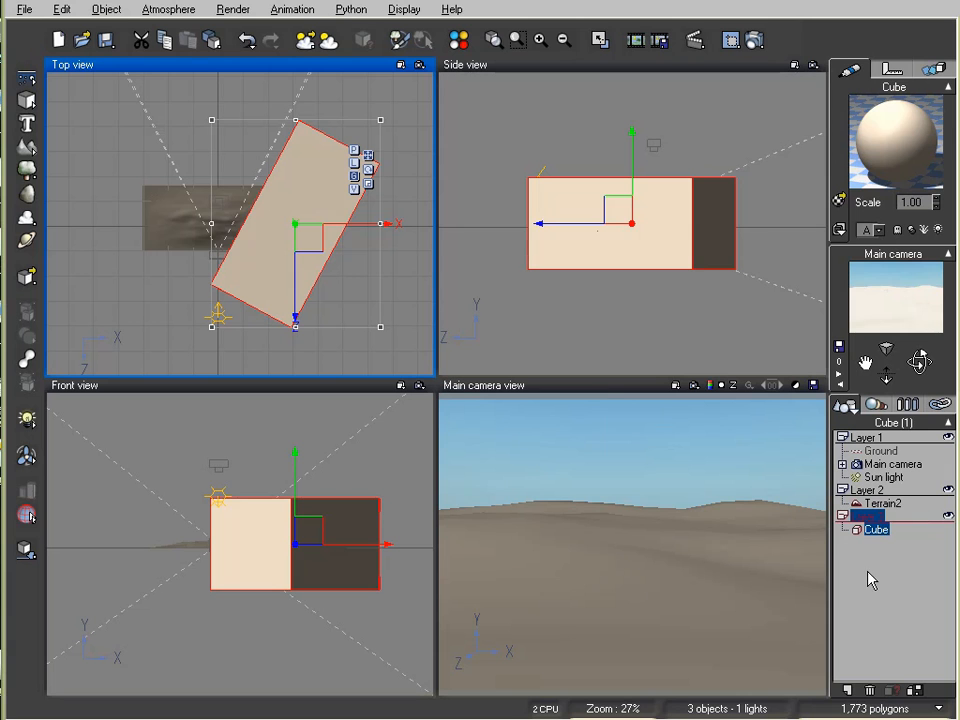
- Duplicate the cube, then rotate and move the copy so its long side follows the camera's left view boundary
key("ctrl+d")
left_click_drag(393, 344, 444, 208)
left_click_drag(350, 281, 197, 287)
mouse_move(242, 341)
left_mouse_down()
mouse_move(229, 336)
mouse_move(240, 347)
left_mouse_up()
left_click_drag(204, 296, 192, 283)
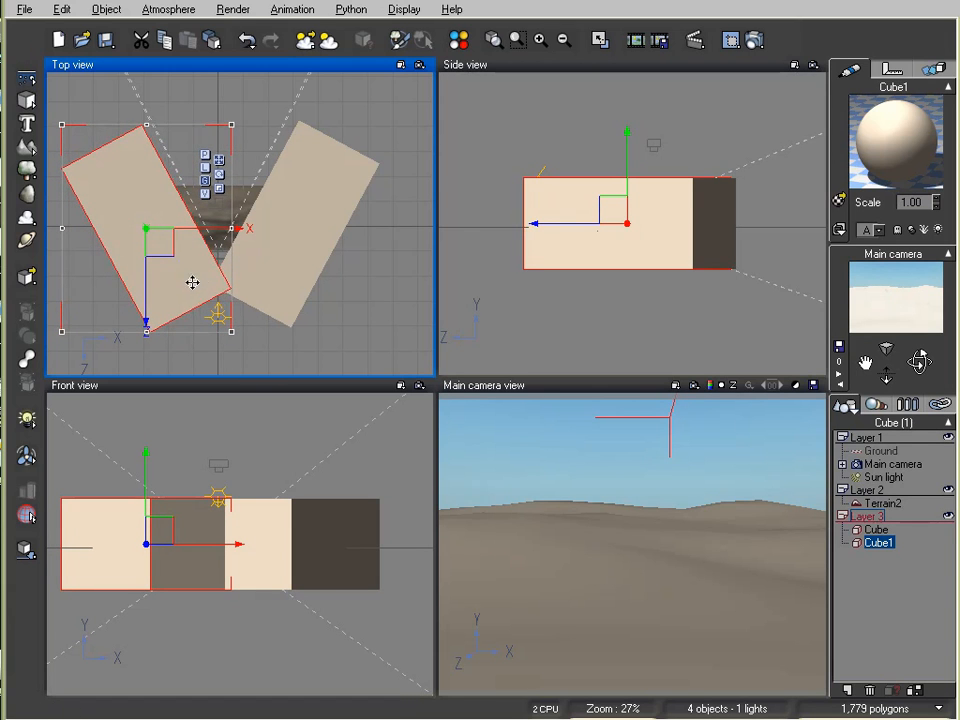
- Populate Terrain2's EcoSystem at an overall density of 5000 with the two cubes as blockers and accept the material
double_click(894, 152)
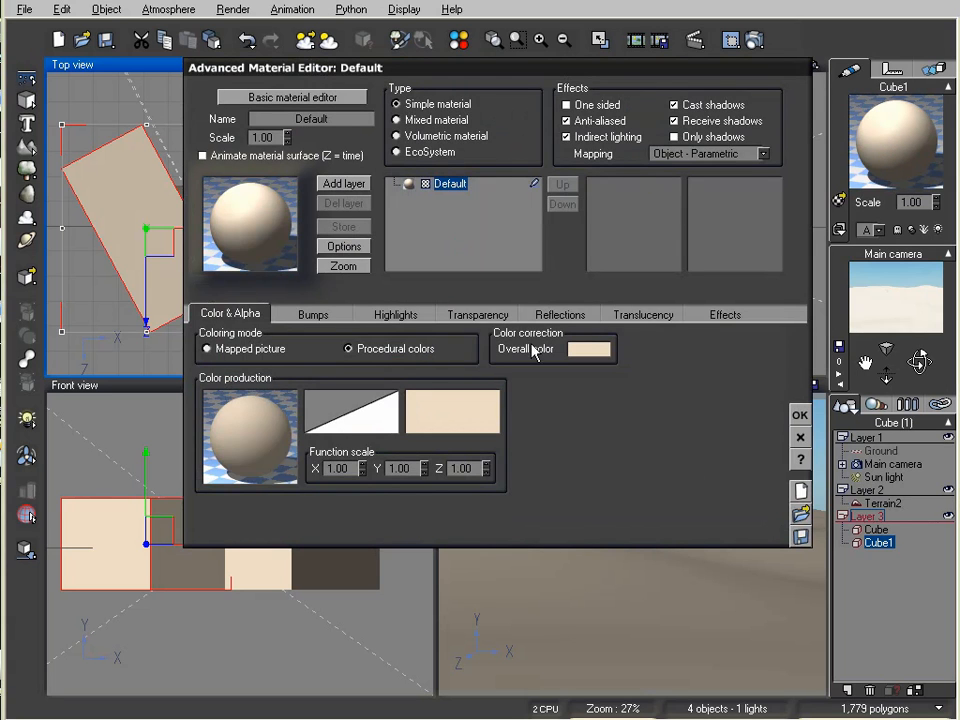
left_click(800, 438)
left_click(891, 507)
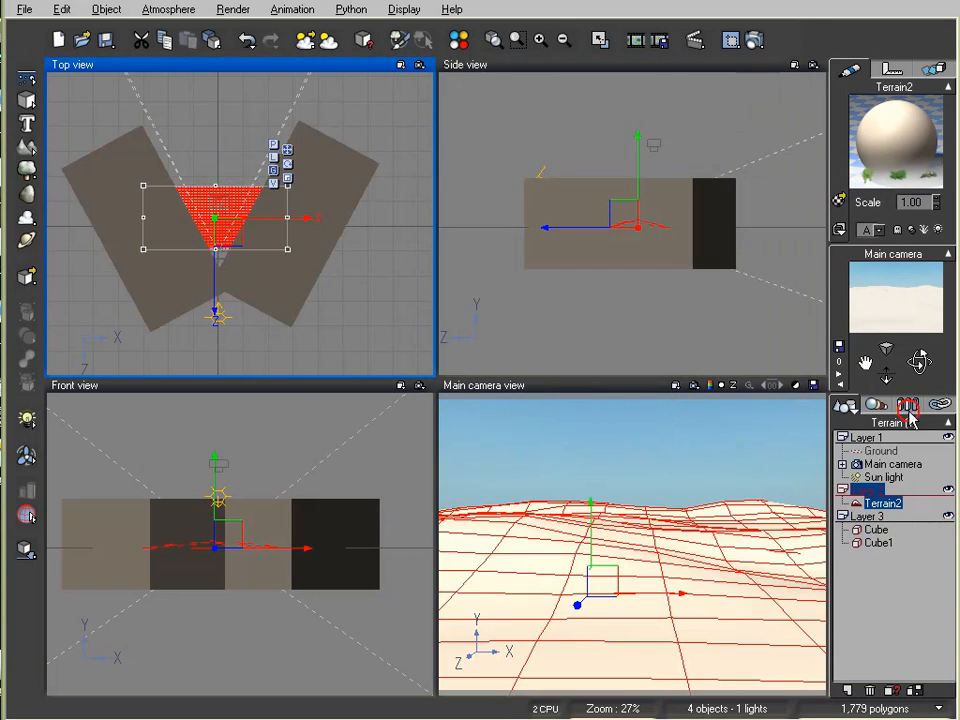
double_click(894, 152)
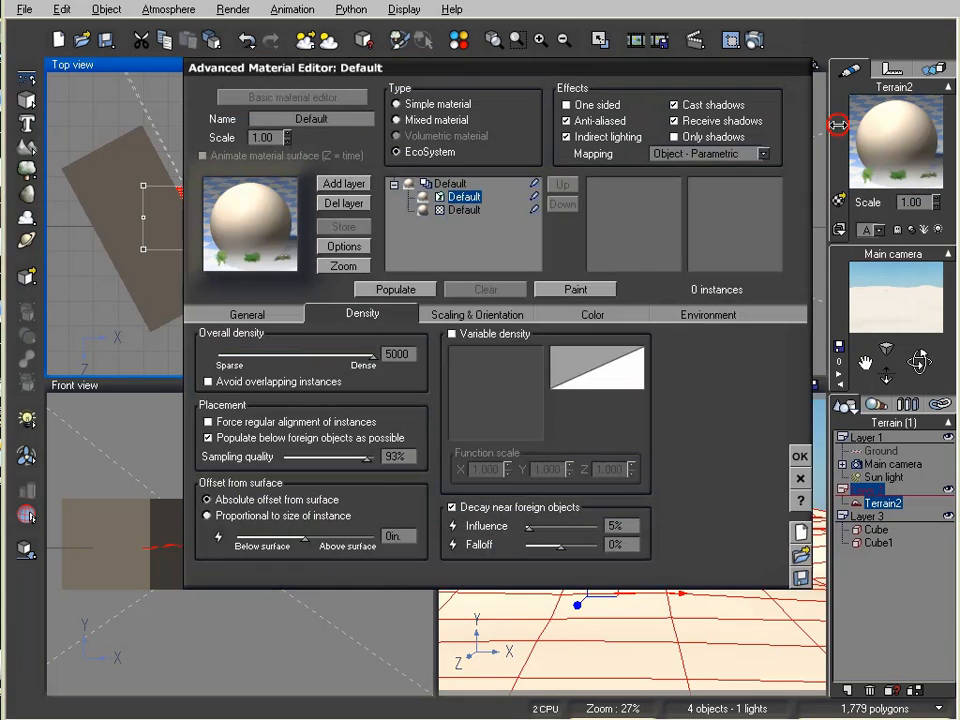
left_click(400, 289)
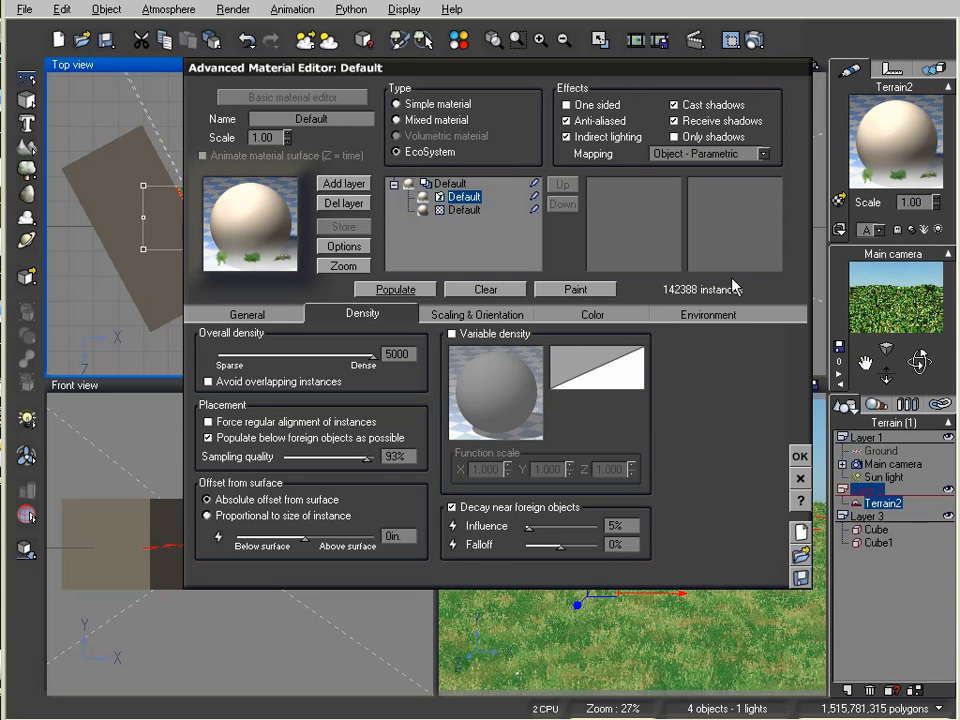
left_click(799, 457)
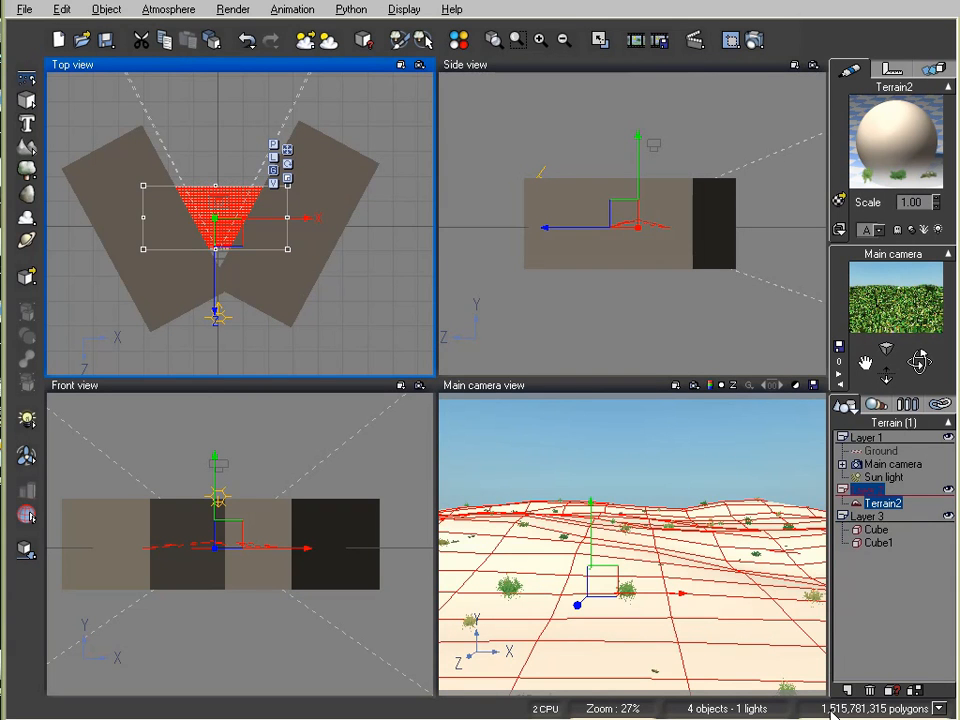
- Check the scene's polygon count and render the main camera view of the blocked-off population
key("ctrl+shift+d")
mouse_move(915, 672)
left_mouse_down()
mouse_move(814, 718)
mouse_move(922, 657)
left_mouse_up()
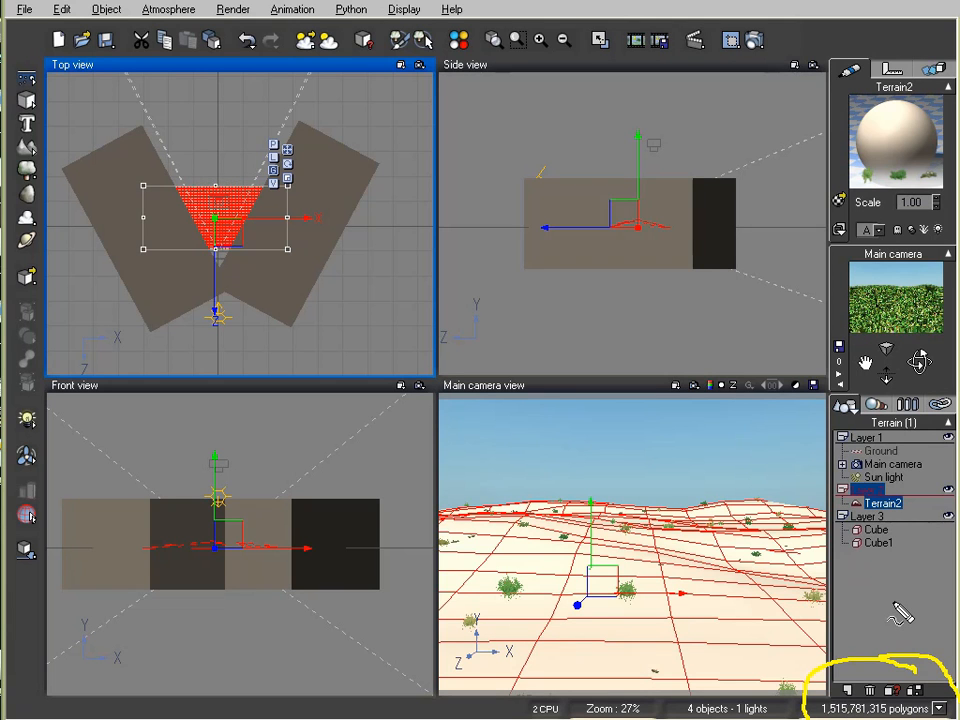
key("Escape")
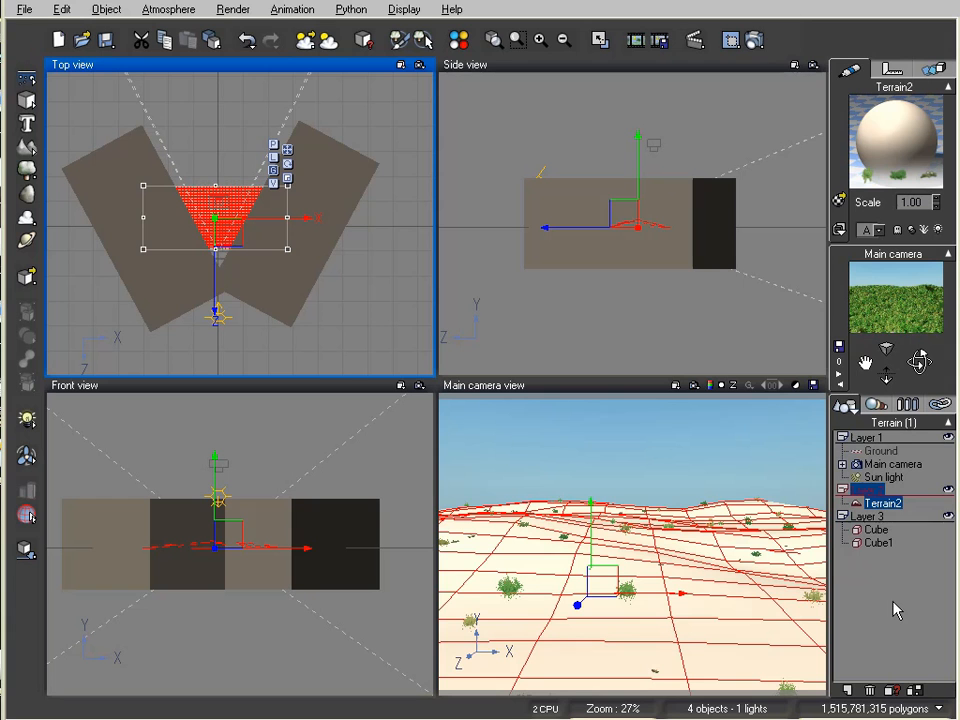
left_click(754, 40)
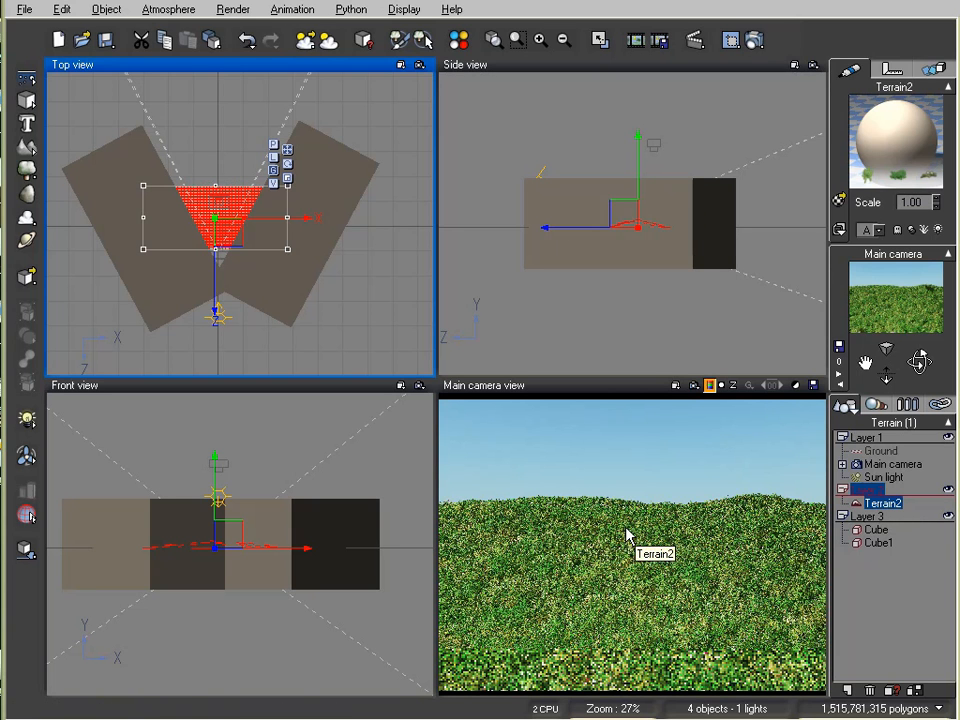
- Lock the layer that holds the two cubes and move Terrain2 into Layer 2 with them
left_click(949, 514)
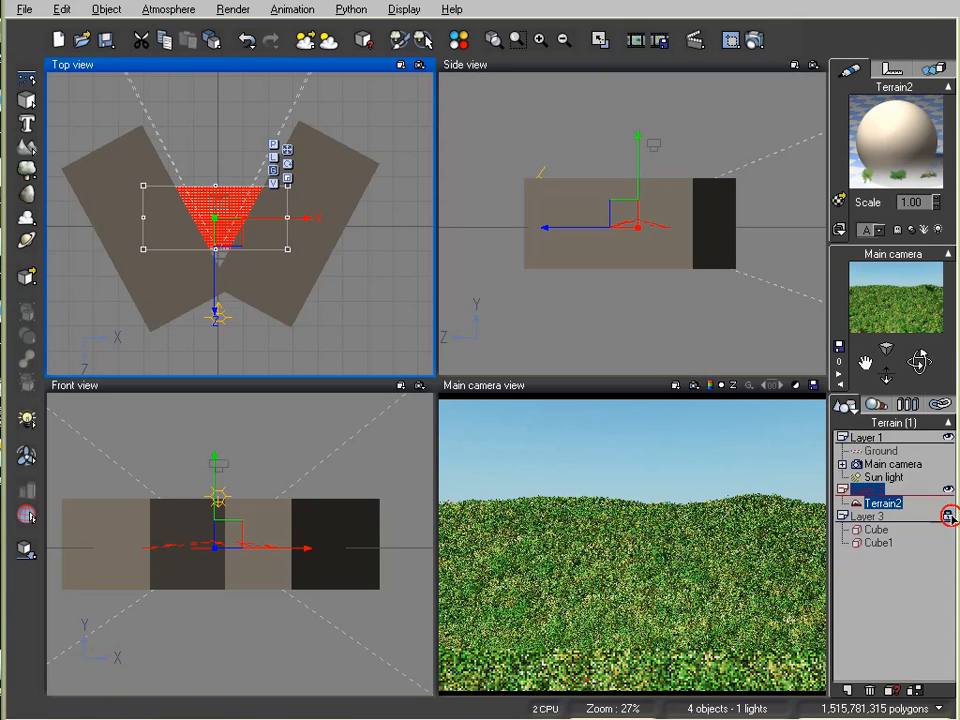
left_click(889, 558)
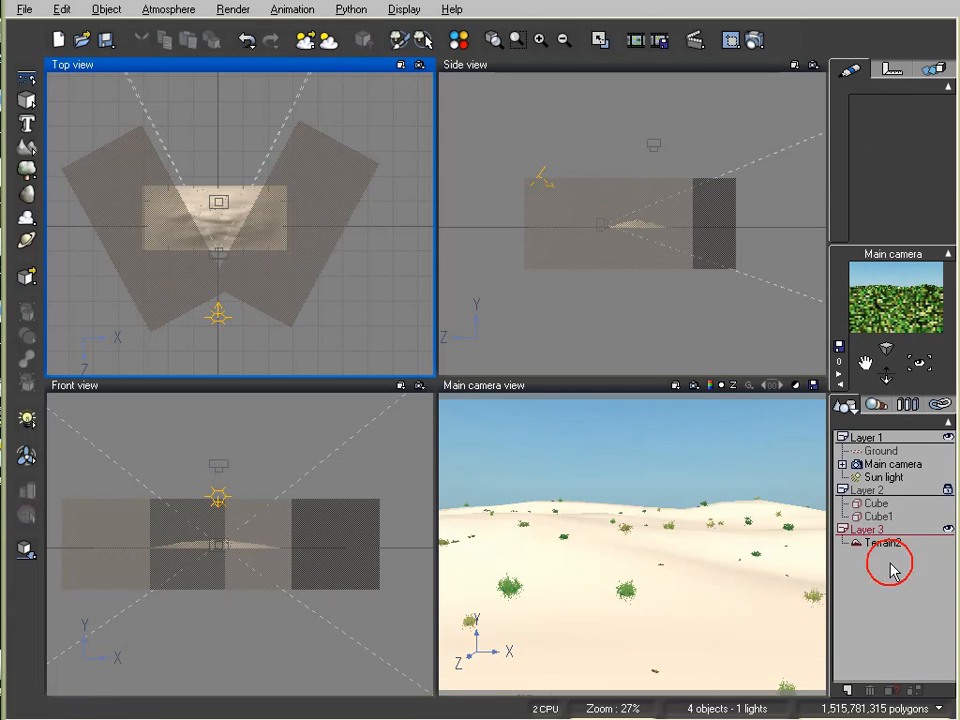
left_click(889, 545)
left_click_drag(889, 548, 890, 507)
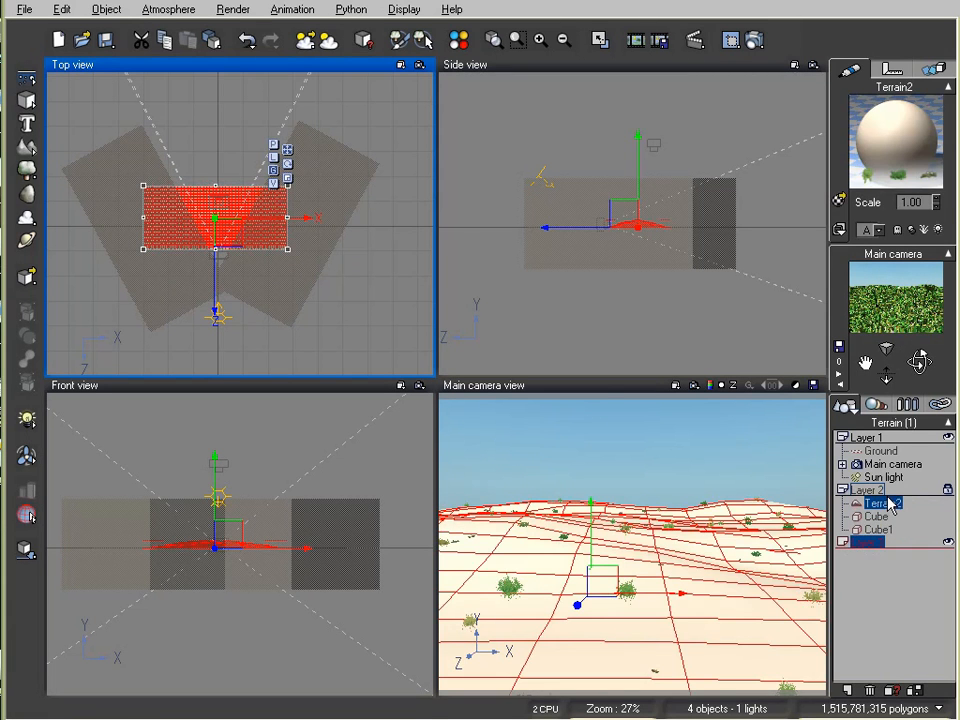
- Select both cubes together and move them out of Layer 2 into Layer 3
left_click(876, 516)
left_click(876, 528)
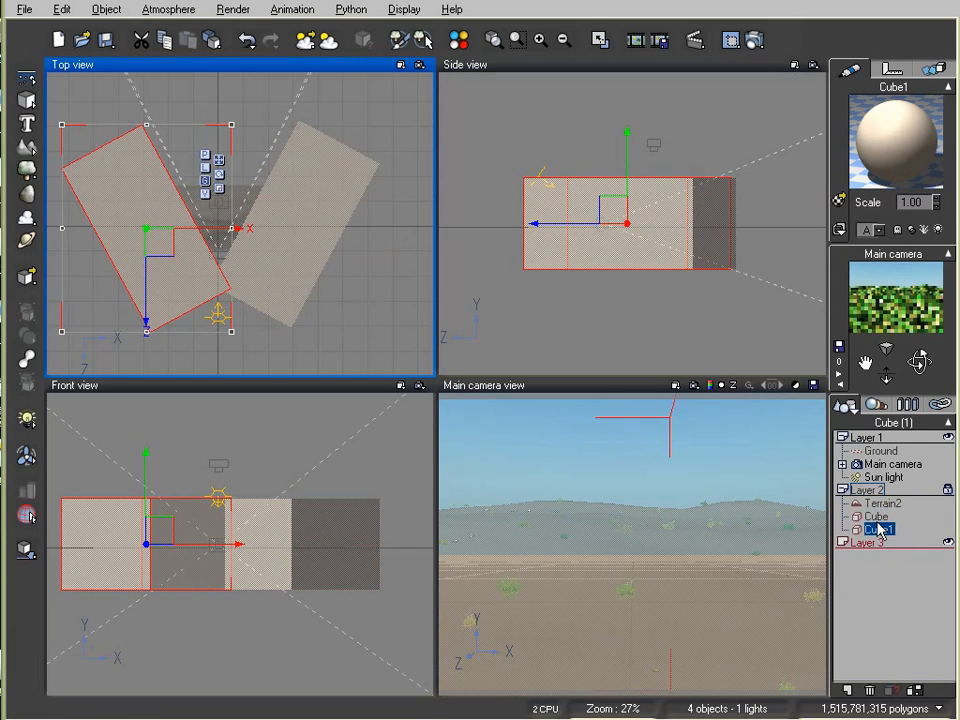
left_click(876, 516)
left_click(876, 527)
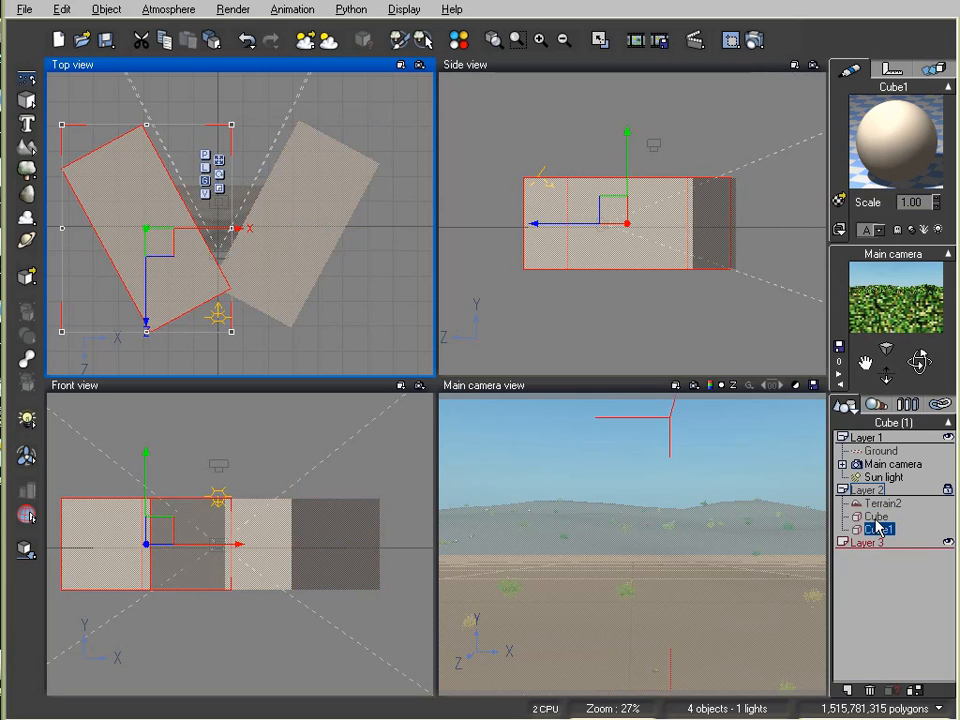
left_click(876, 516)
left_click(876, 528, "ctrl")
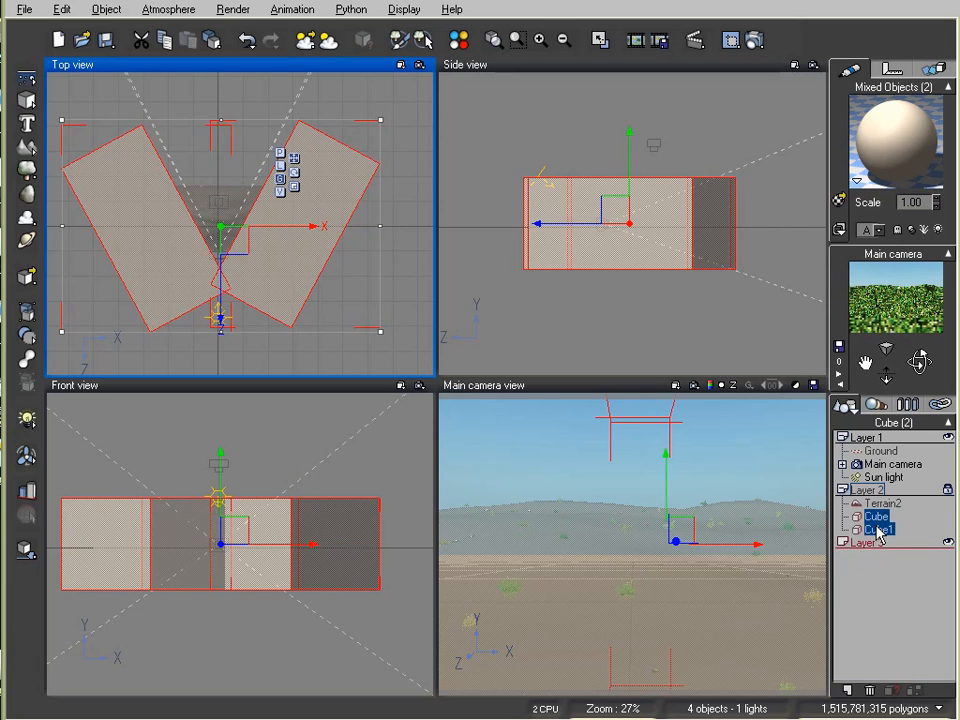
left_click_drag(876, 528, 876, 547)
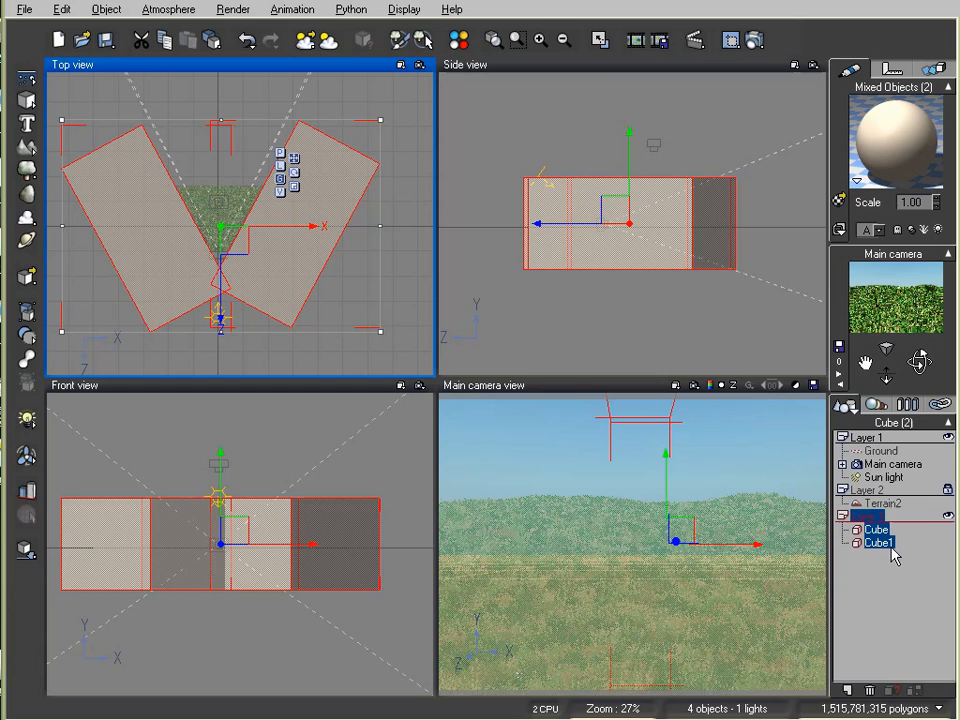
- Hide Layer 3 with the two cubes and inspect Terrain2's profile against the camera's field of view in an enlarged side view
left_click(946, 515)
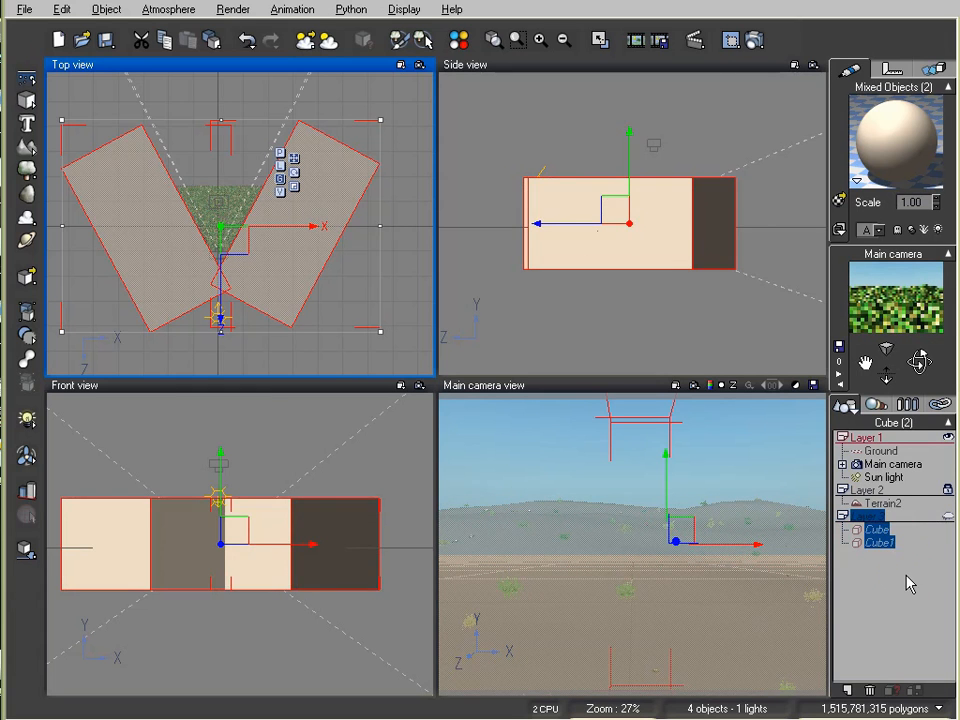
left_click(908, 584)
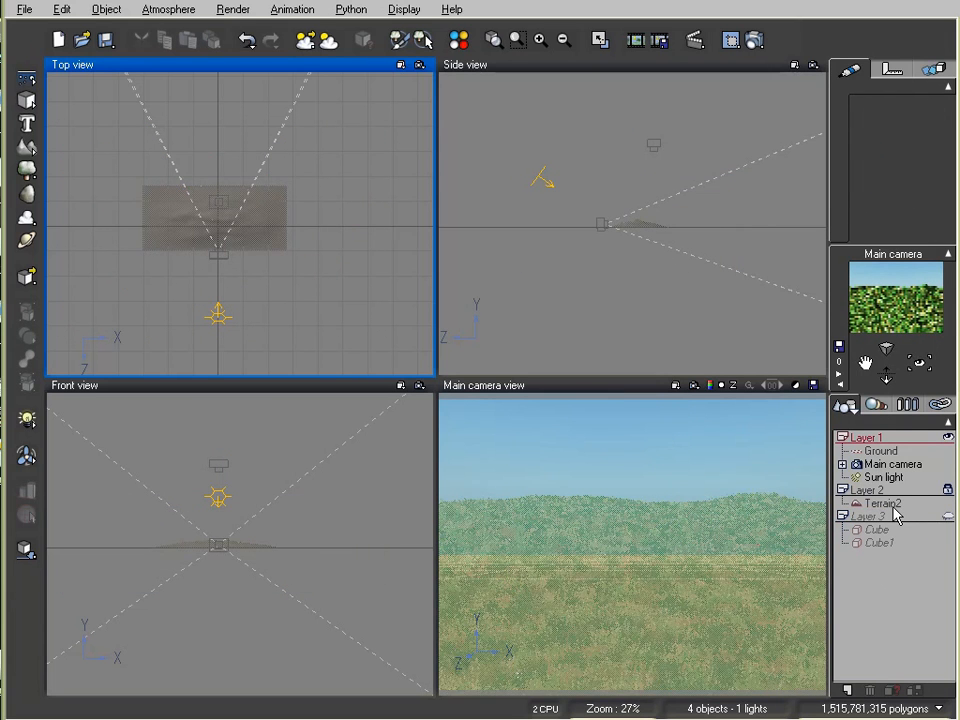
left_click(884, 503)
right_click(602, 273)
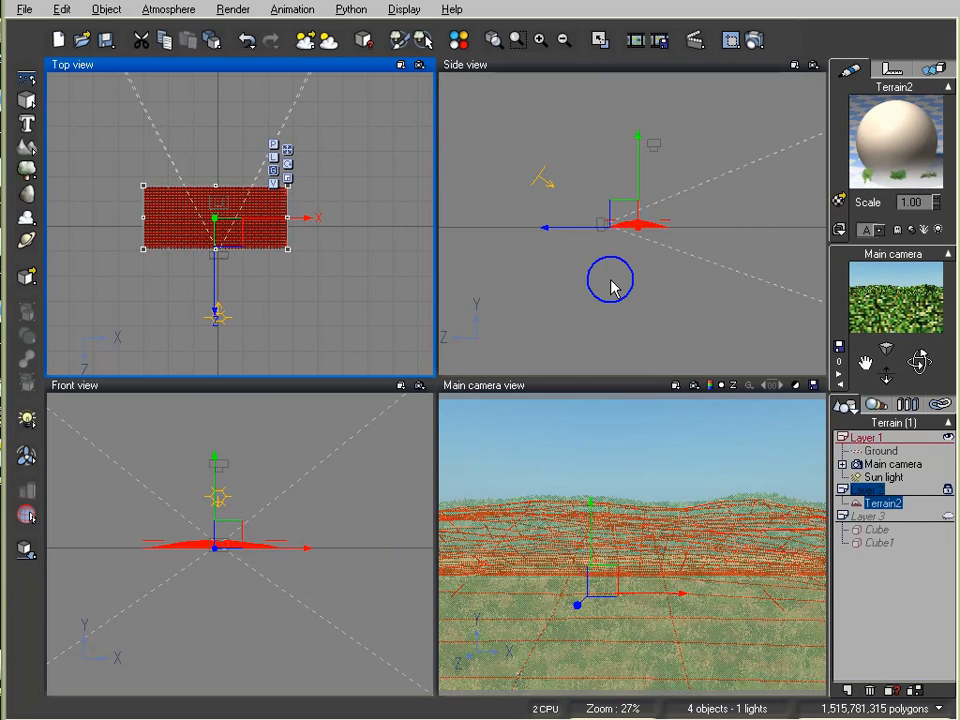
left_click(619, 285)
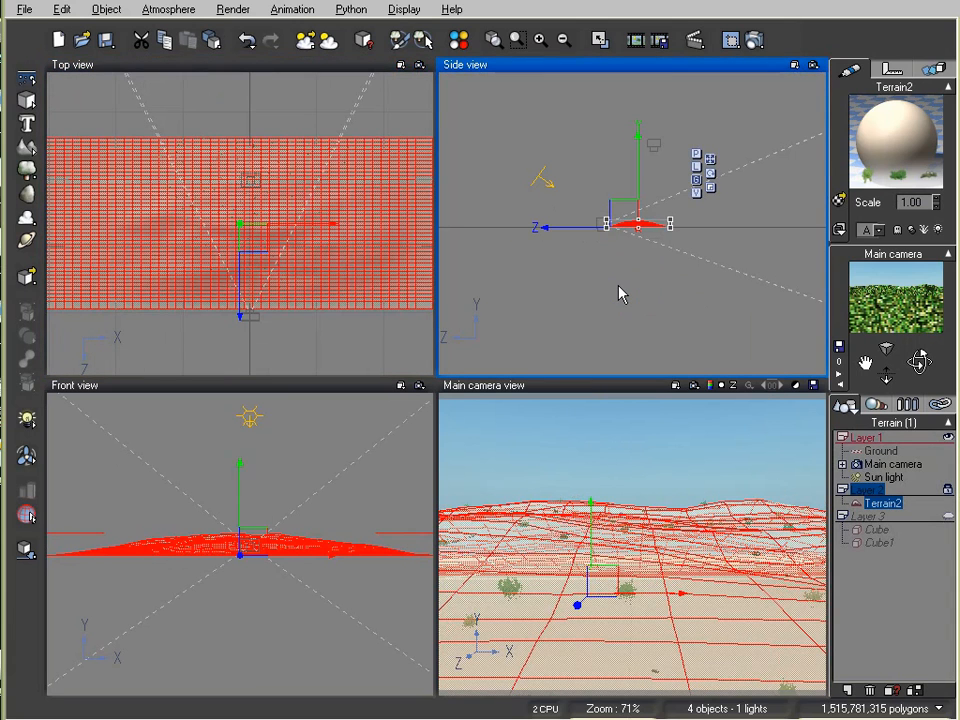
right_click(648, 284)
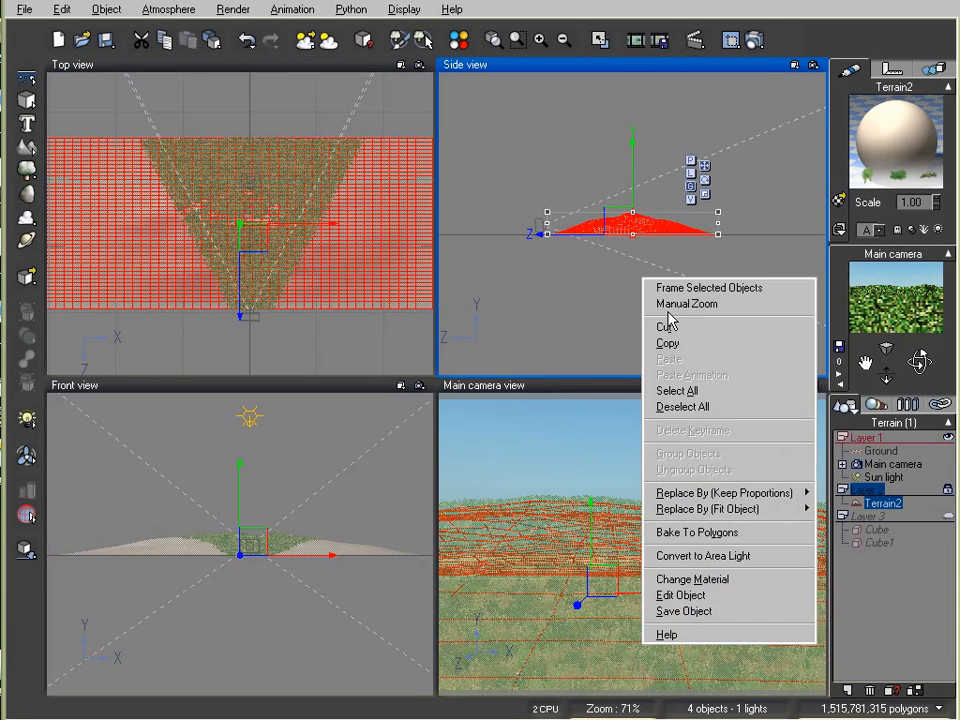
left_click(672, 304)
left_click_drag(672, 304, 665, 277)
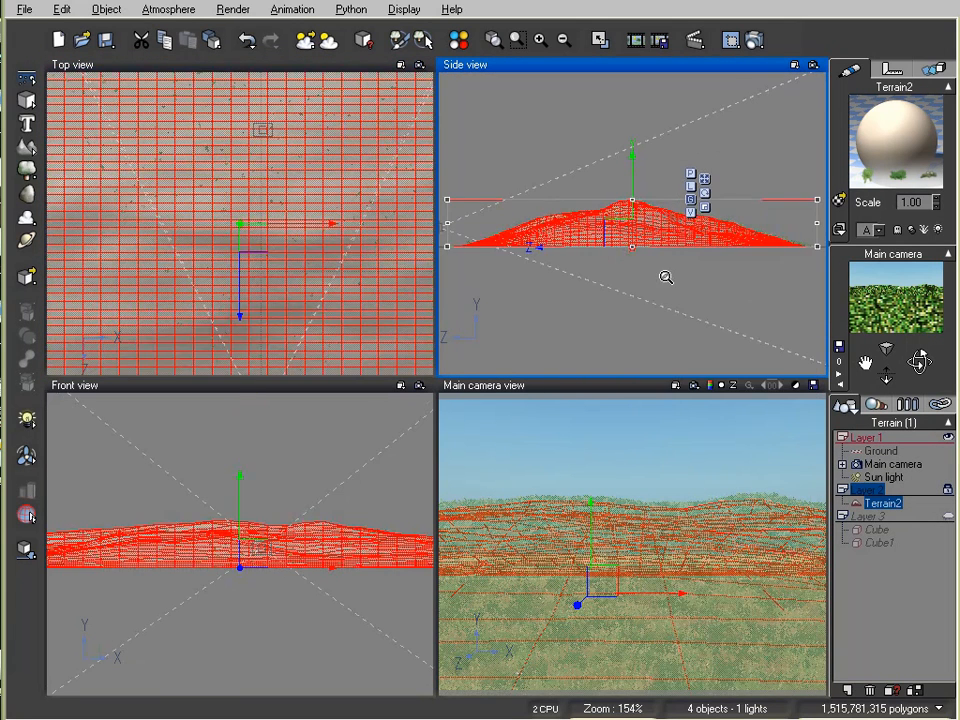
left_click(893, 555)
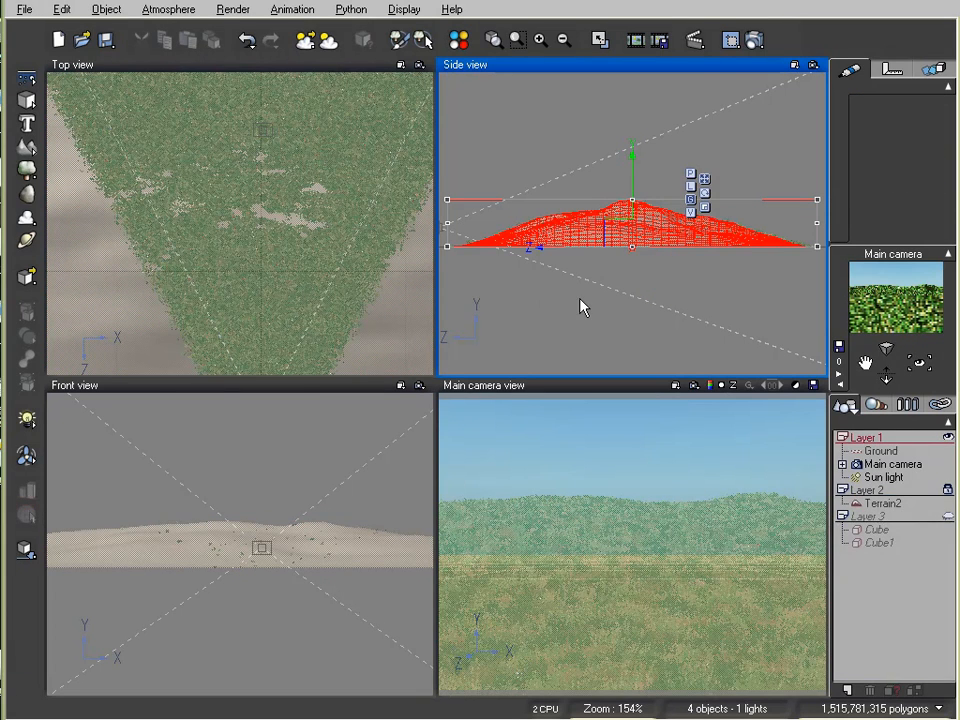
left_click_drag(436, 274, 396, 272)
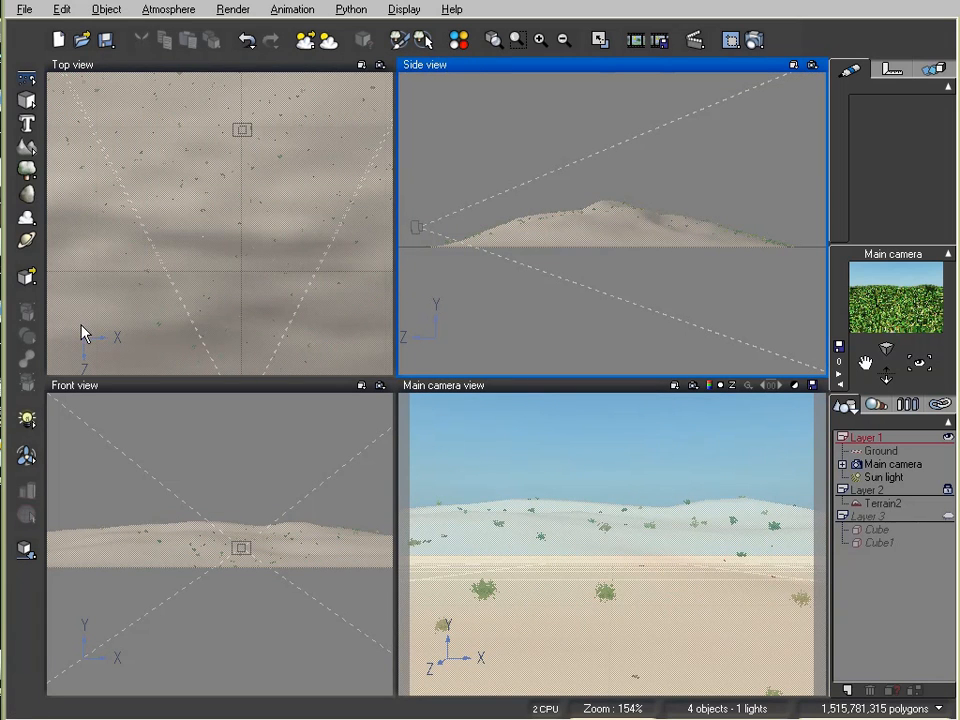
left_click_drag(419, 228, 737, 217)
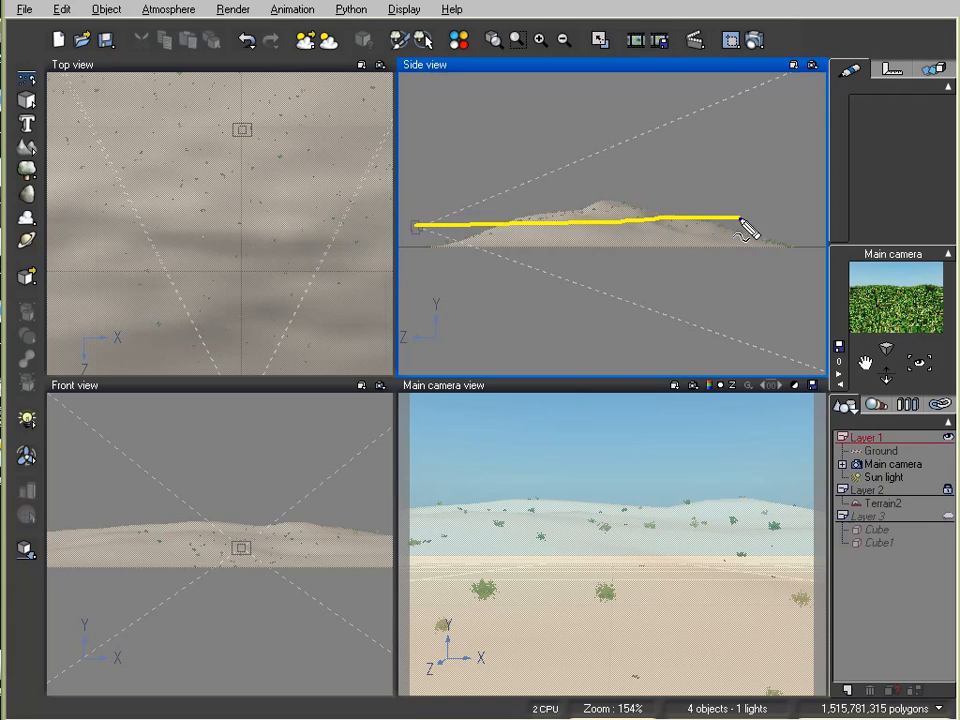
left_click_drag(424, 226, 660, 127)
mouse_move(437, 242)
left_mouse_down()
mouse_move(499, 252)
mouse_move(667, 313)
left_mouse_up()
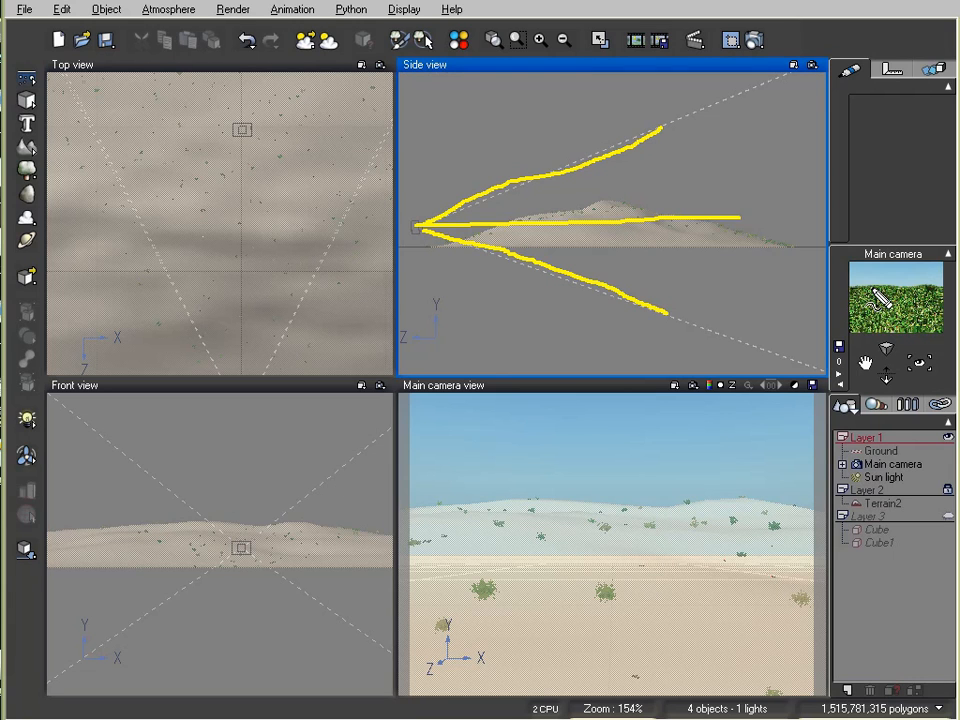
mouse_move(943, 253)
left_mouse_down()
mouse_move(943, 266)
mouse_move(846, 296)
left_mouse_up()
mouse_move(448, 242)
left_mouse_down()
mouse_move(655, 172)
mouse_move(658, 141)
mouse_move(415, 223)
left_mouse_up()
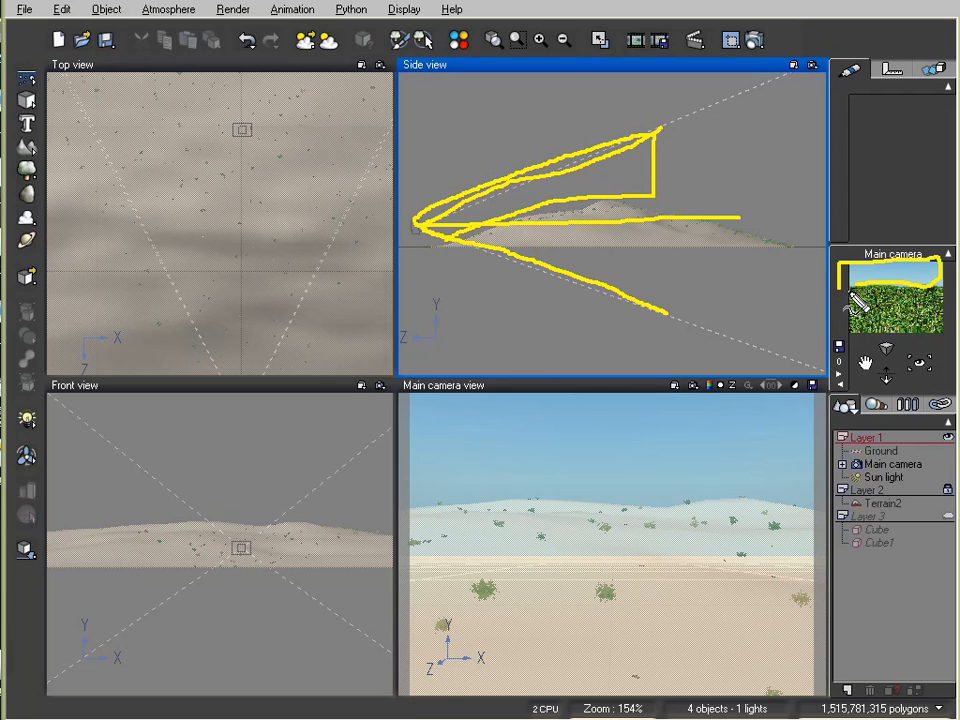
mouse_move(928, 299)
left_mouse_down()
mouse_move(944, 302)
mouse_move(926, 336)
mouse_move(849, 331)
left_mouse_up()
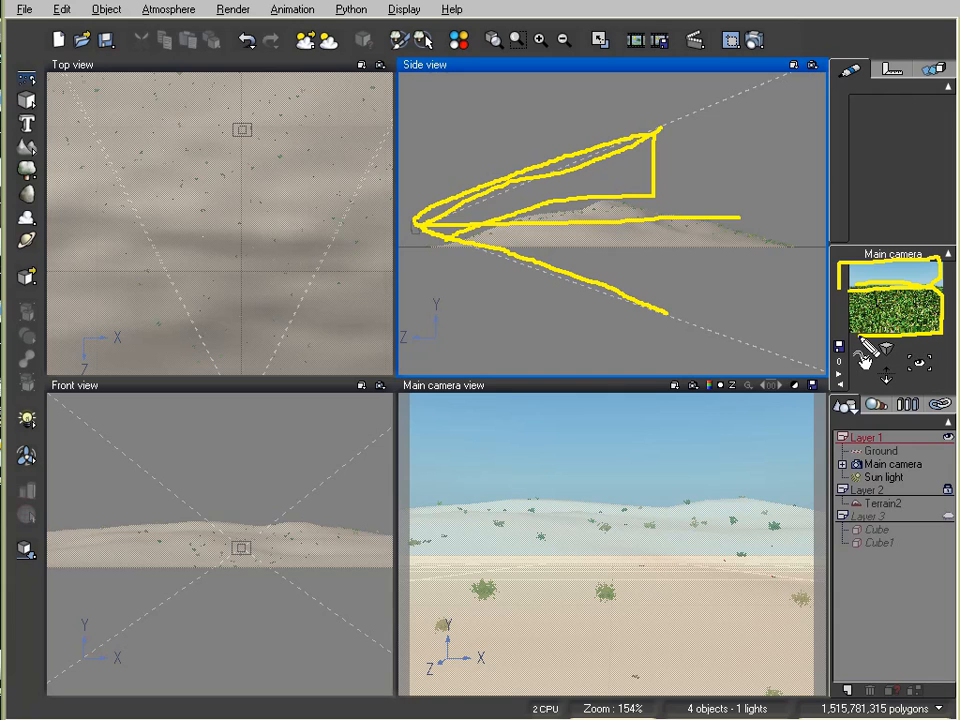
mouse_move(456, 242)
left_mouse_down()
mouse_move(583, 214)
mouse_move(636, 214)
mouse_move(626, 250)
mouse_move(456, 253)
left_mouse_up()
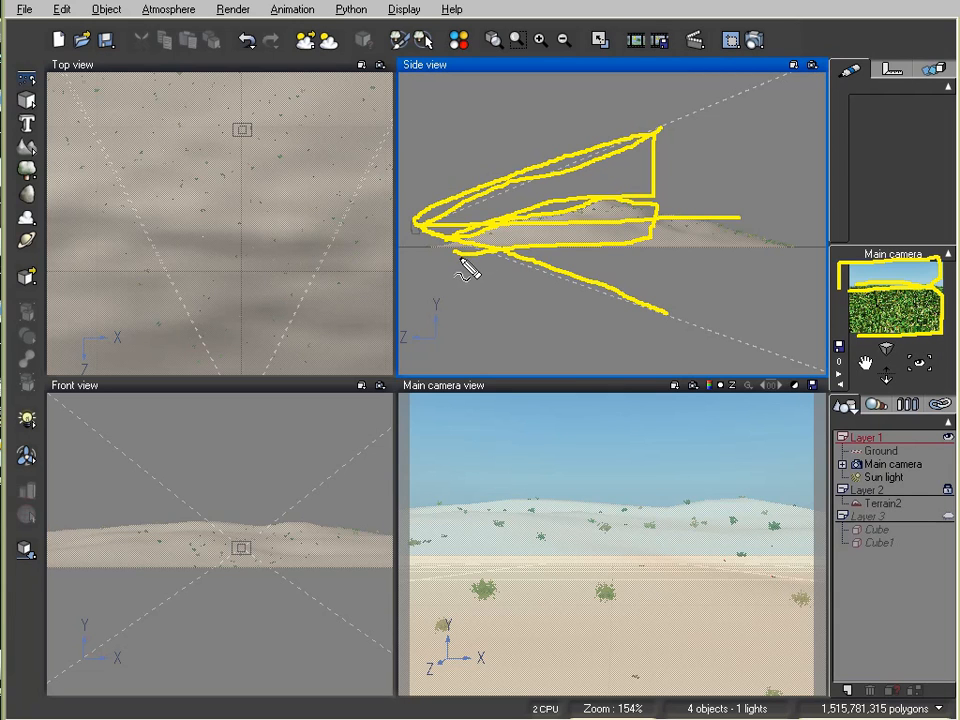
key("Escape")
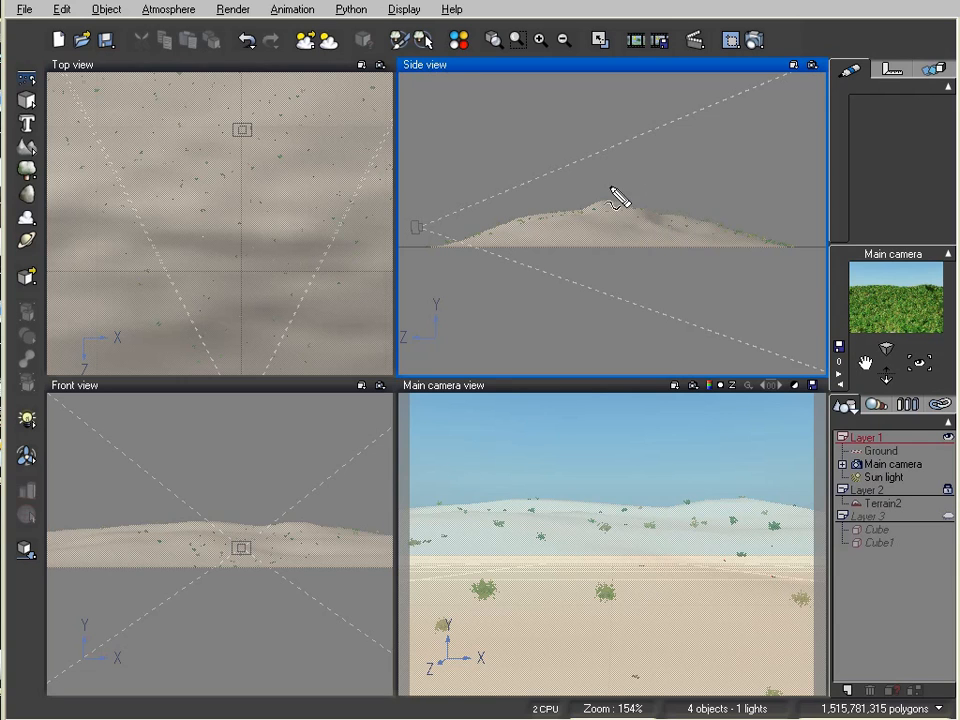
mouse_move(603, 195)
left_mouse_down()
mouse_move(605, 172)
mouse_move(605, 260)
left_mouse_up()
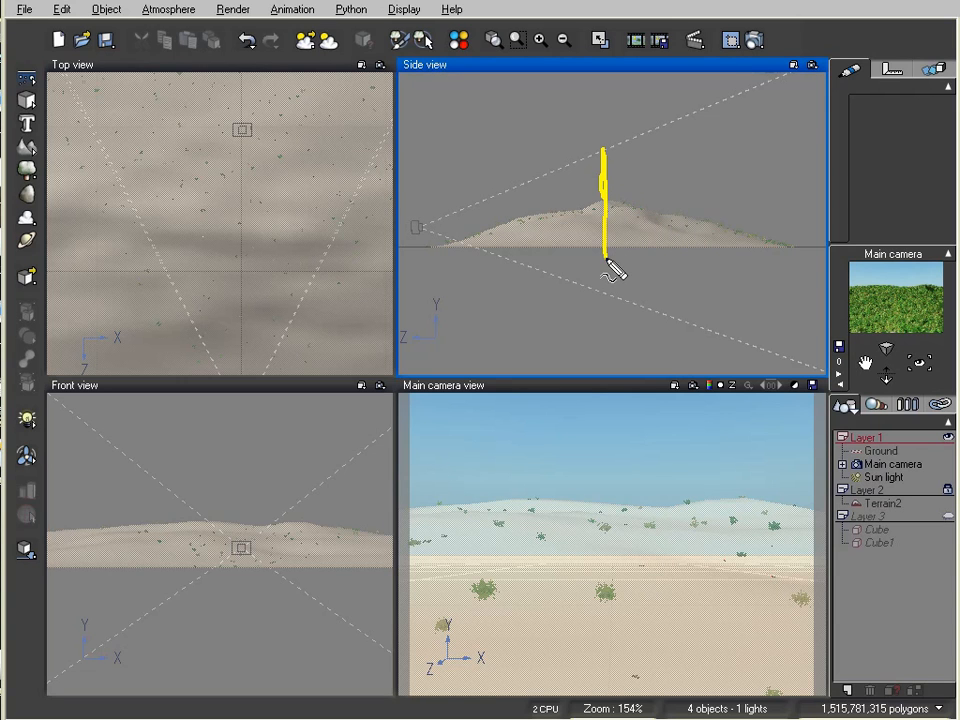
mouse_move(604, 148)
left_mouse_down()
mouse_move(783, 151)
mouse_move(807, 262)
mouse_move(604, 263)
left_mouse_up()
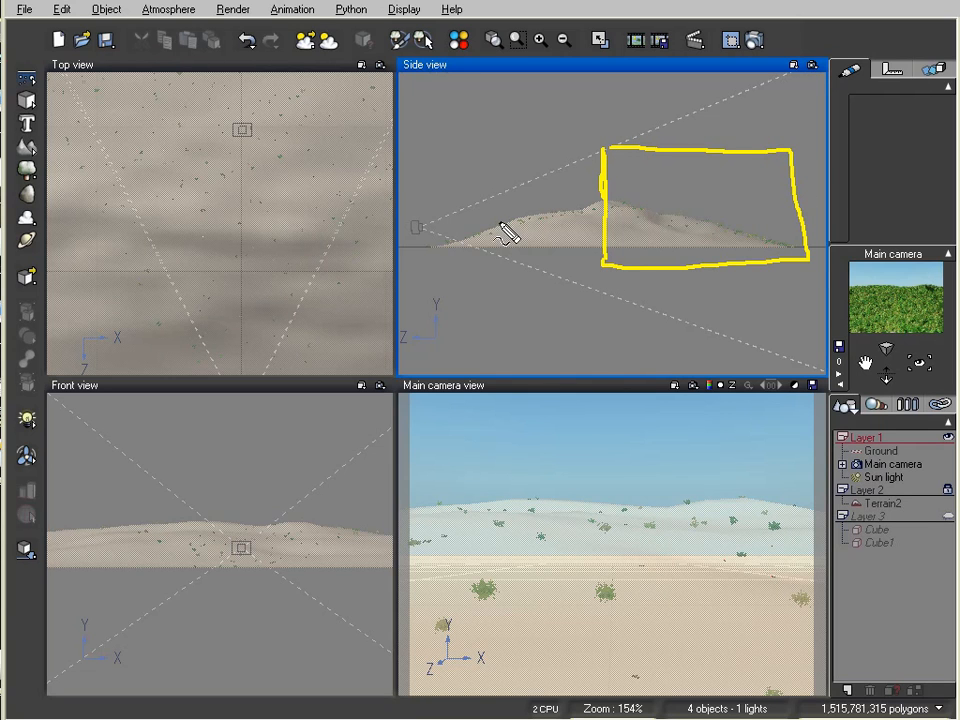
mouse_move(443, 232)
left_mouse_down()
mouse_move(580, 190)
mouse_move(740, 234)
left_mouse_up()
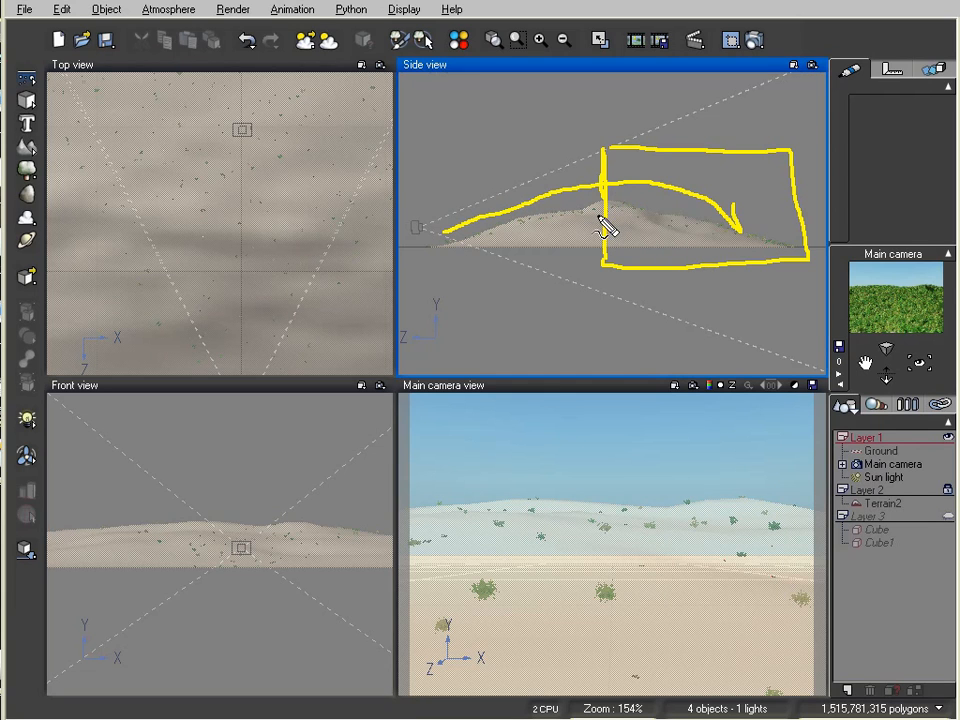
mouse_move(606, 198)
left_mouse_down()
mouse_move(783, 201)
mouse_move(796, 264)
mouse_move(636, 264)
mouse_move(611, 229)
mouse_move(610, 198)
mouse_move(617, 251)
mouse_move(696, 208)
mouse_move(736, 233)
mouse_move(652, 253)
mouse_move(602, 249)
mouse_move(640, 230)
mouse_move(660, 240)
mouse_move(705, 227)
mouse_move(735, 250)
mouse_move(636, 254)
mouse_move(739, 251)
mouse_move(669, 242)
mouse_move(745, 254)
left_mouse_up()
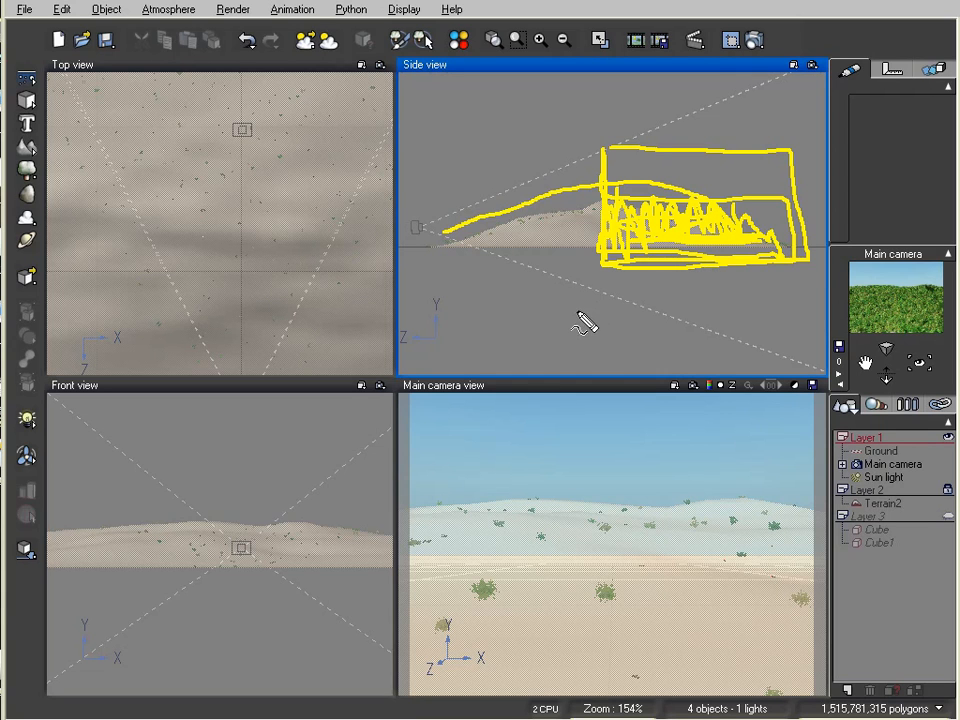
key("Escape")
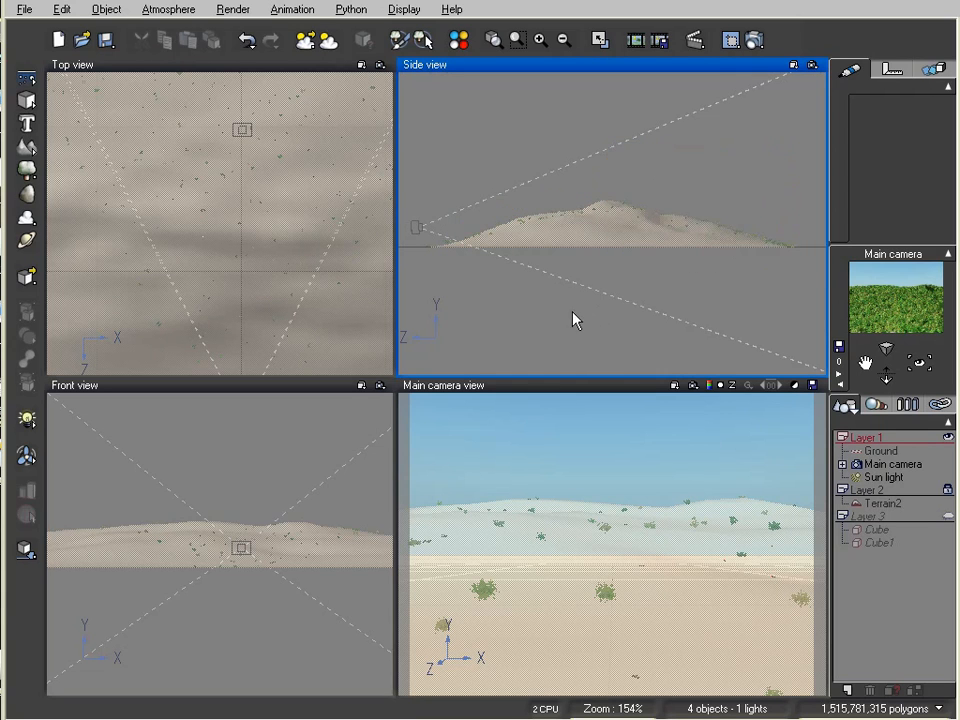
- Duplicate the blocker named Cube in place by copying and pasting it
left_click(875, 531)
right_click(310, 316)
left_click(338, 342)
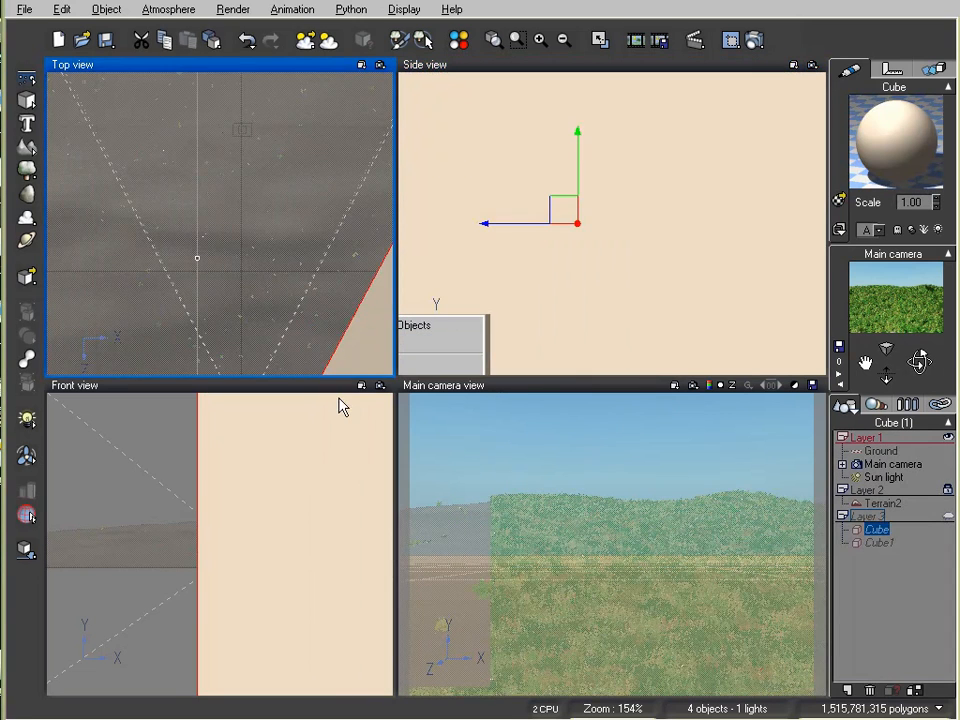
left_click_drag(328, 354, 327, 329)
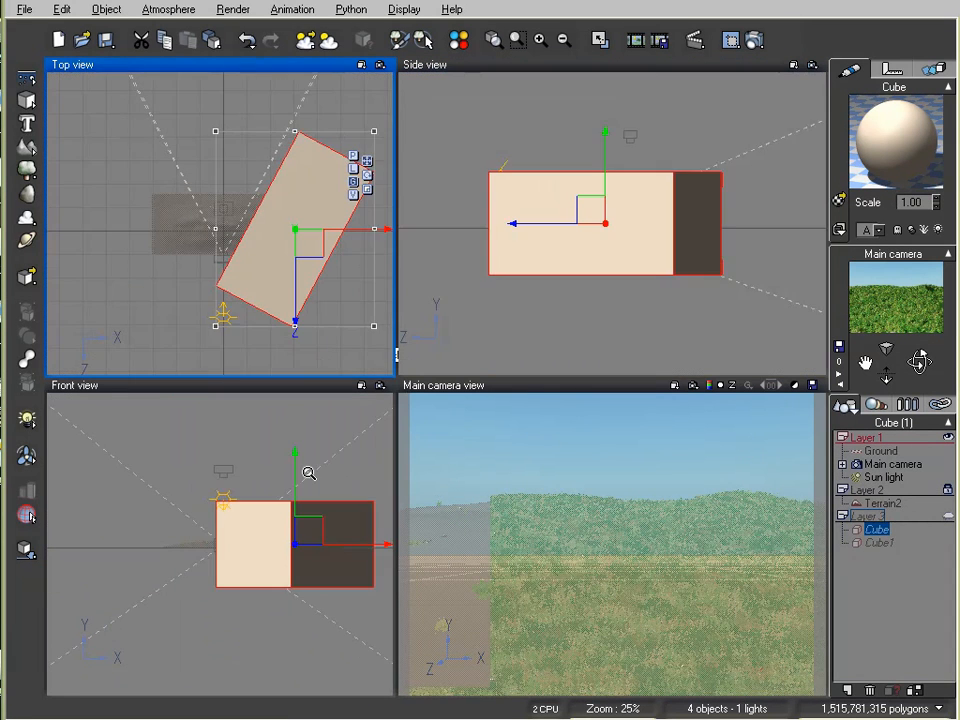
left_click(308, 471)
left_click(317, 193)
right_click_drag(321, 138, 292, 162)
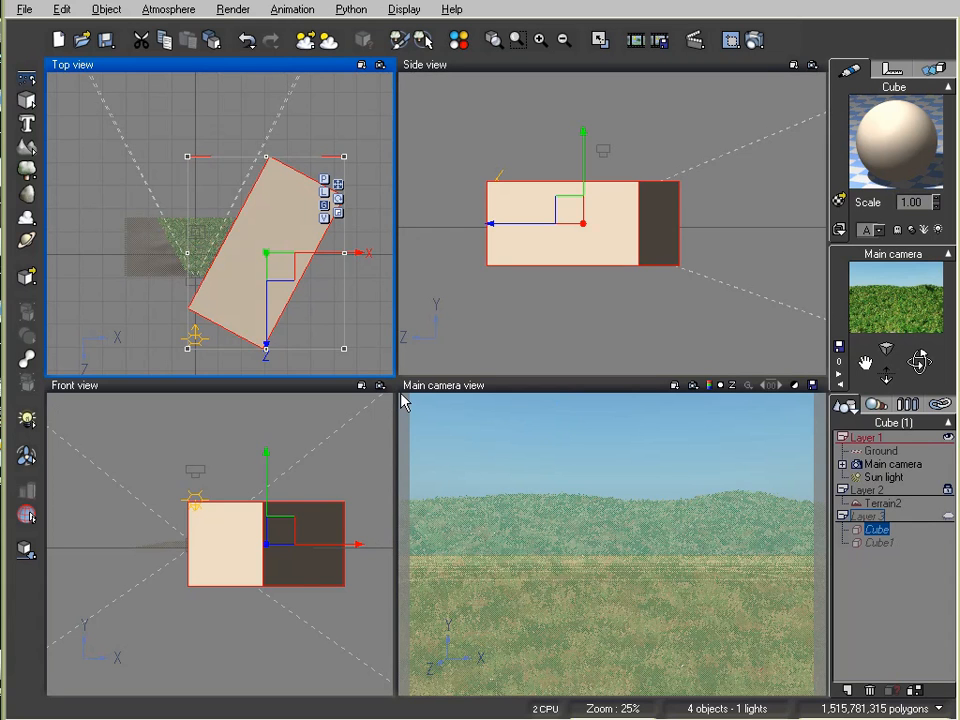
key("ctrl+v")
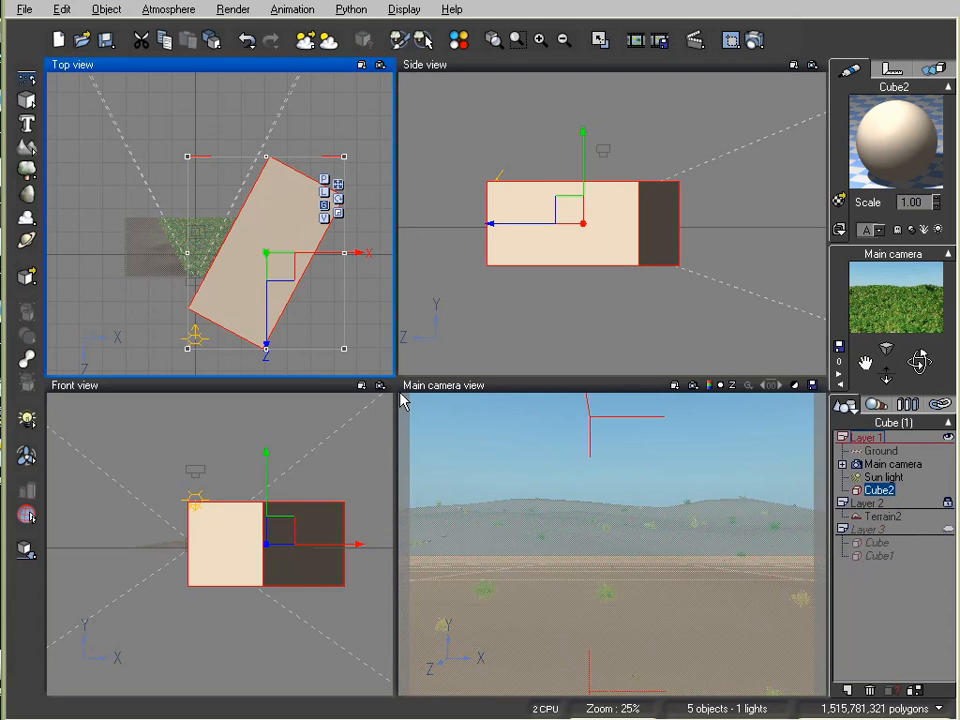
- Rename the pasted cube as Cube3 and move it from Layer 1 into Layer 3
left_click(880, 491)
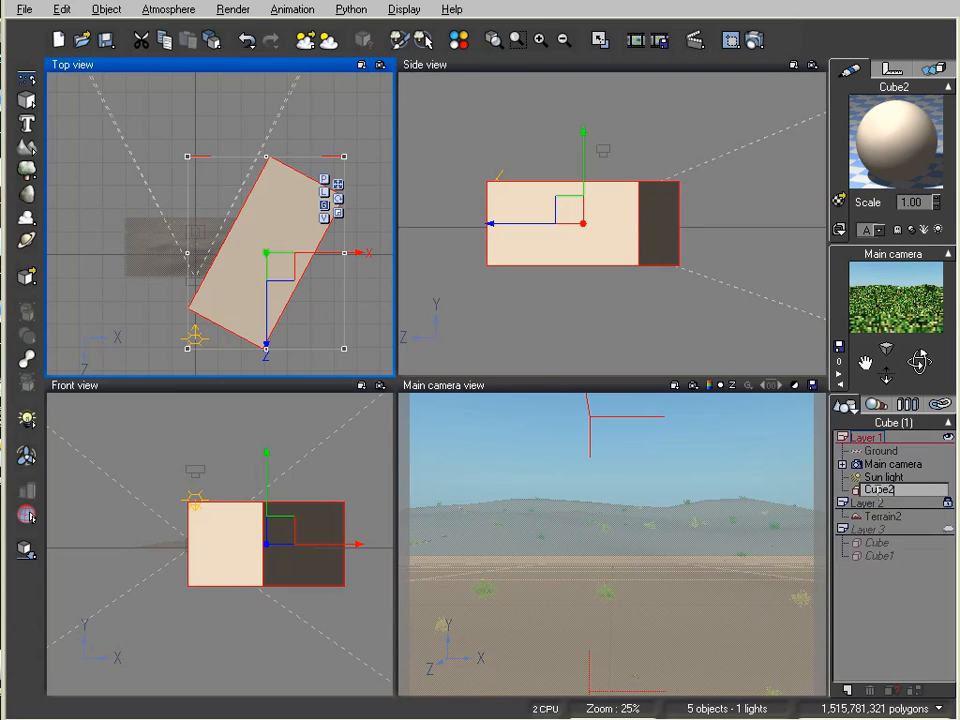
key("BackSpace")
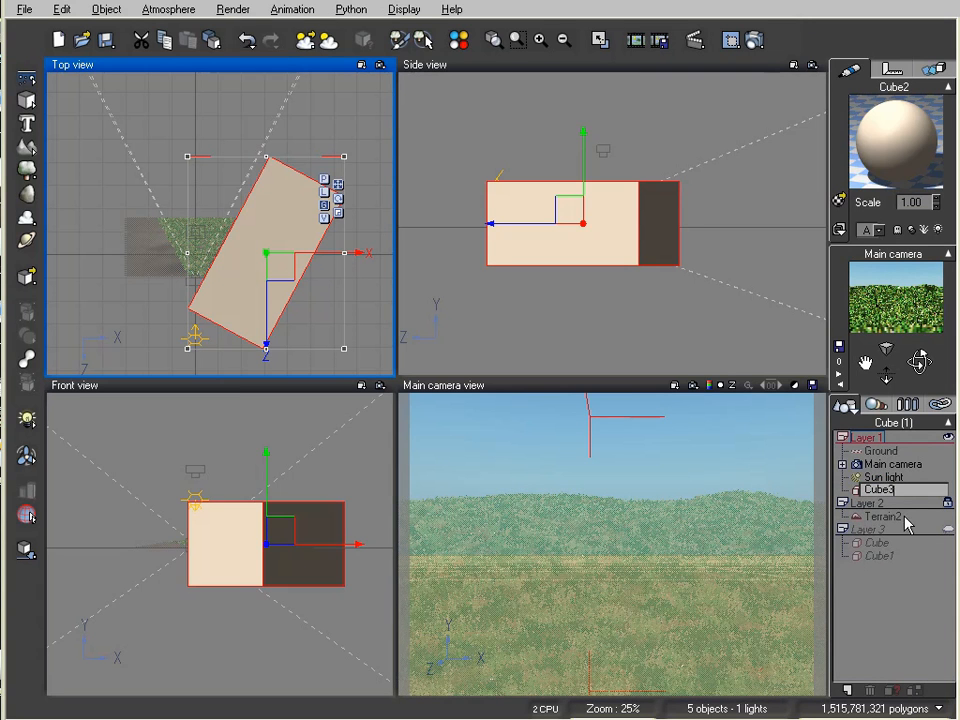
key("Return")
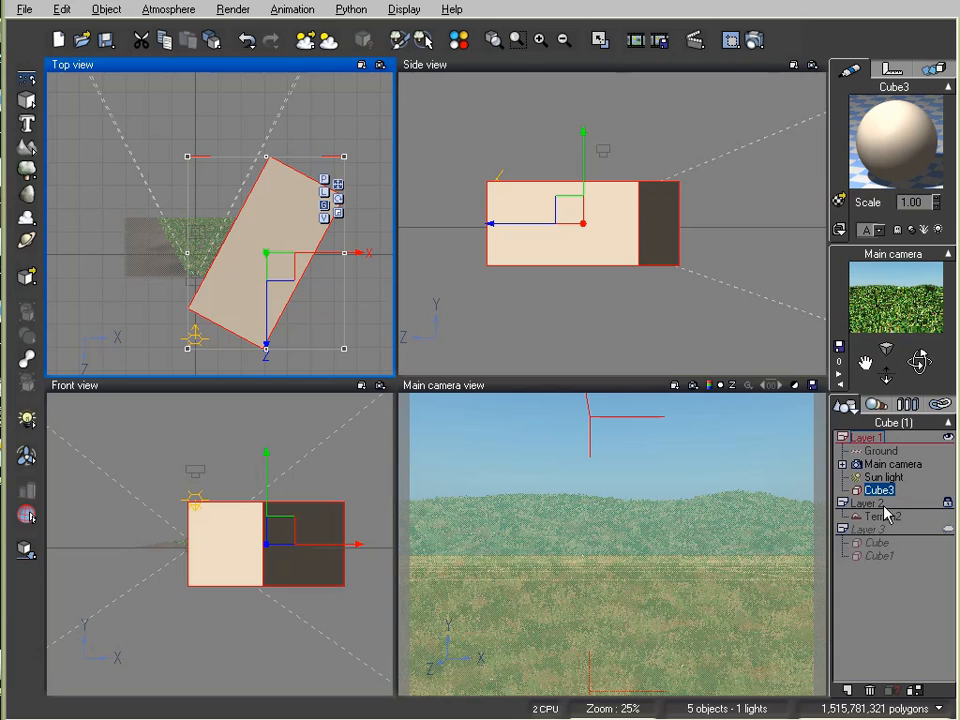
left_click_drag(884, 497, 881, 563)
- Rotate Cube3 to lie parallel to the X axis in the top view and move it to the terrain's far edge
left_click_drag(352, 351, 229, 355)
left_click_drag(278, 271, 208, 186)
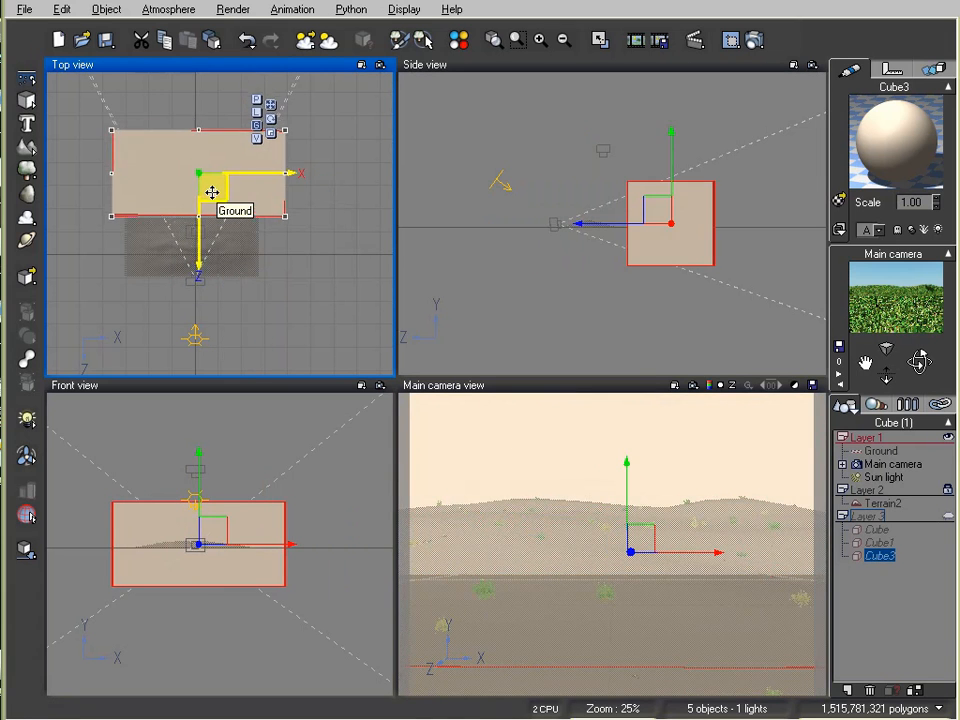
- Replace Cube3's default material with Red plastic and accept it
double_click(895, 150)
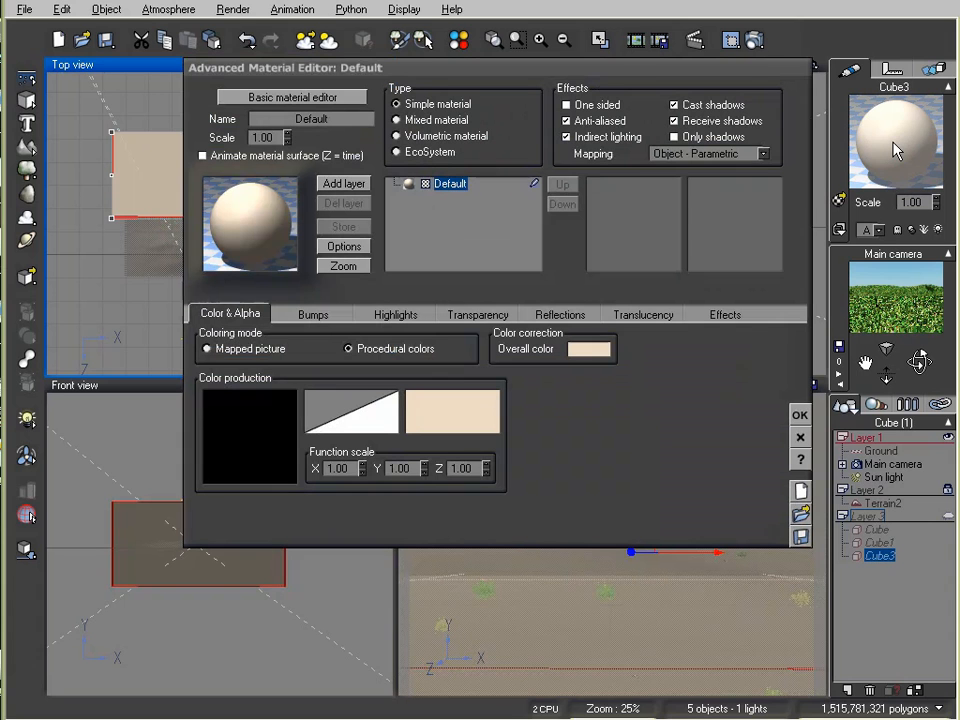
double_click(257, 242)
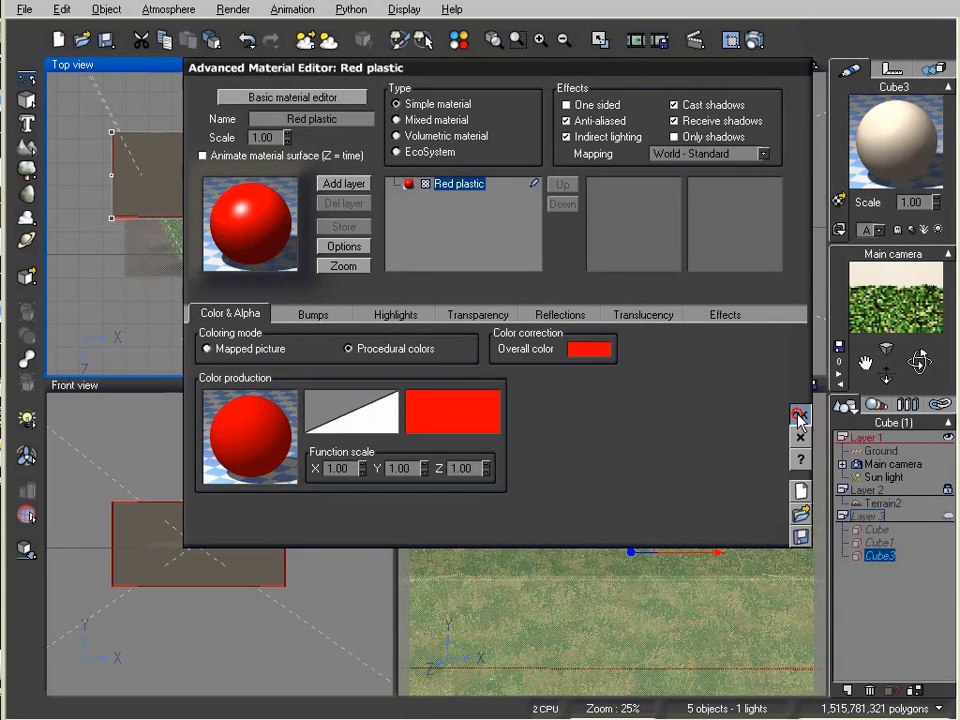
left_click(800, 417)
left_click(591, 395)
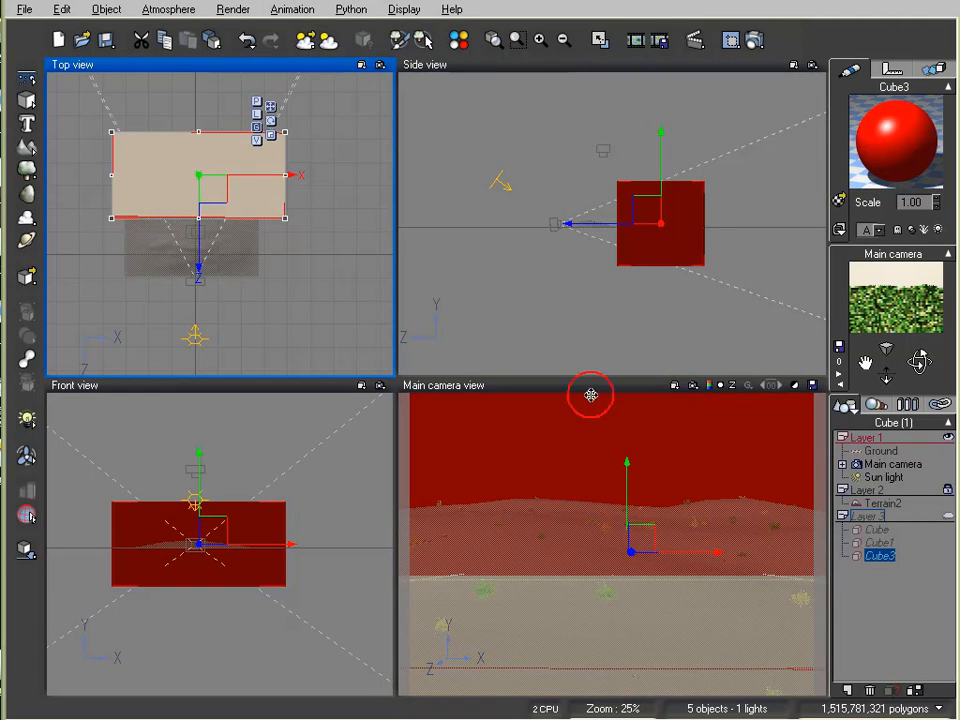
- Clear all EcoSystem instances from Terrain2's material and accept the change
left_click(883, 503)
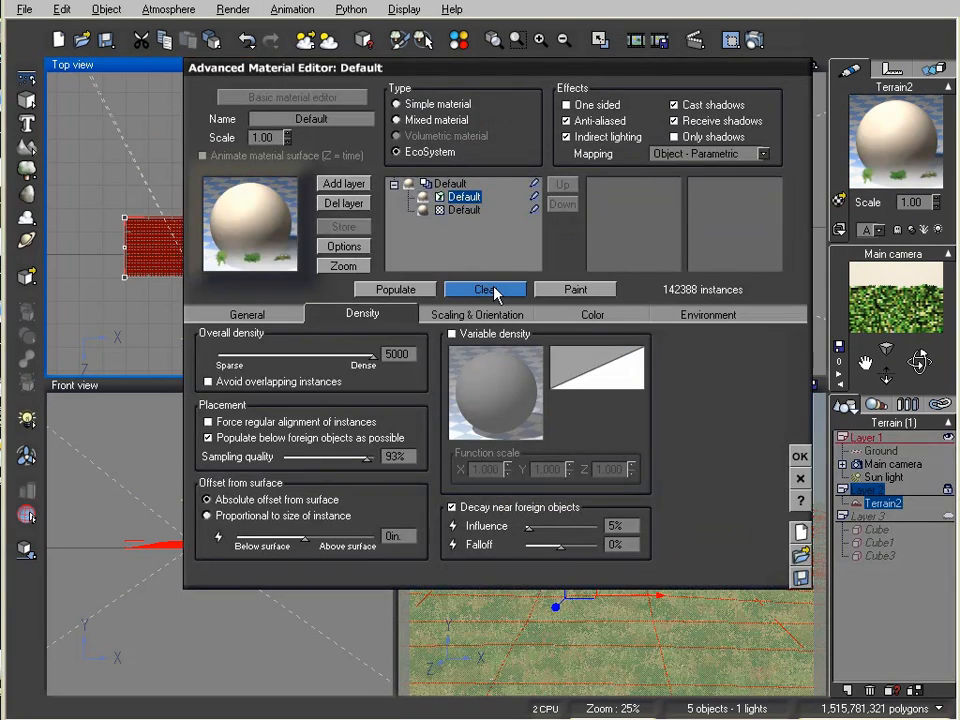
left_click(494, 290)
left_click(800, 456)
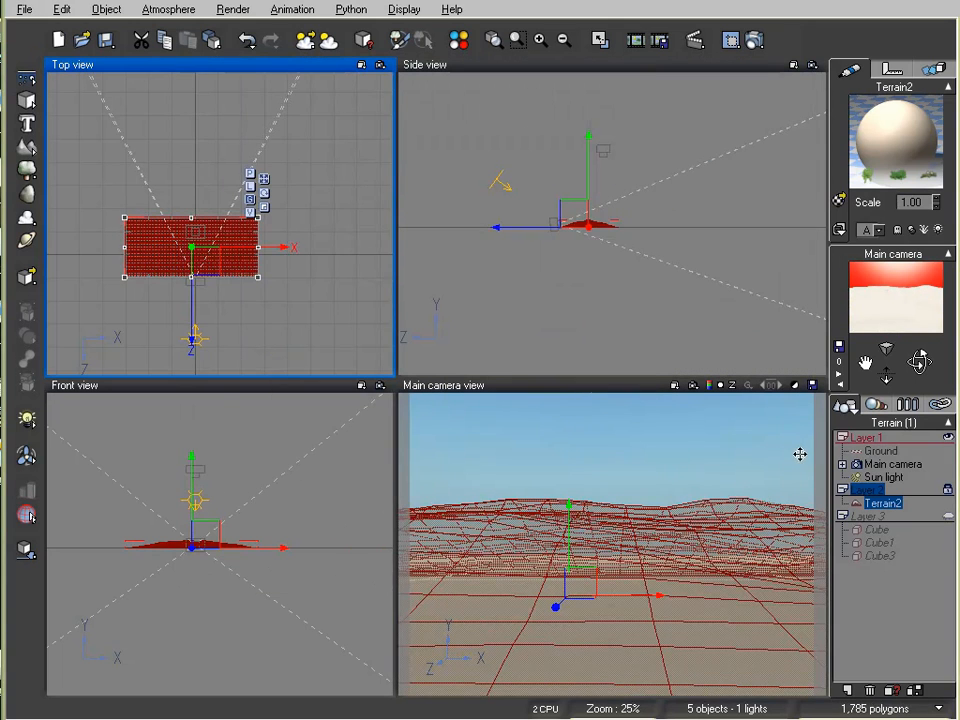
- Show the hidden Layer 3 again in its locked state, with all three cubes displayed around the terrain
right_click_drag(333, 311, 345, 270)
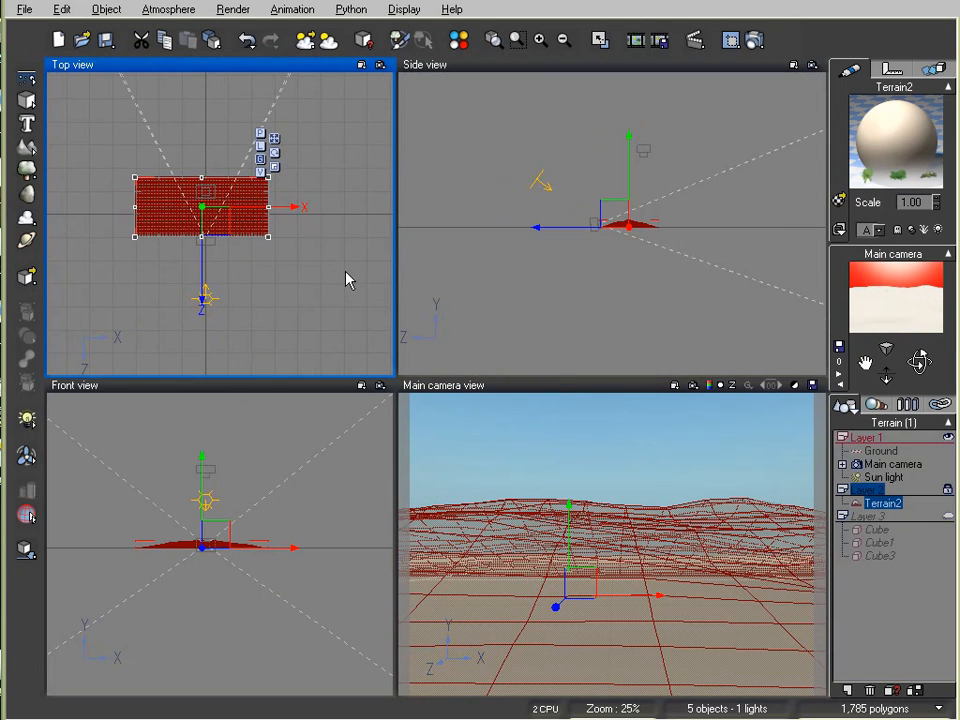
right_click(717, 235)
left_click(756, 255)
mouse_move(712, 270)
left_mouse_down()
mouse_move(718, 186)
mouse_move(713, 258)
left_mouse_up()
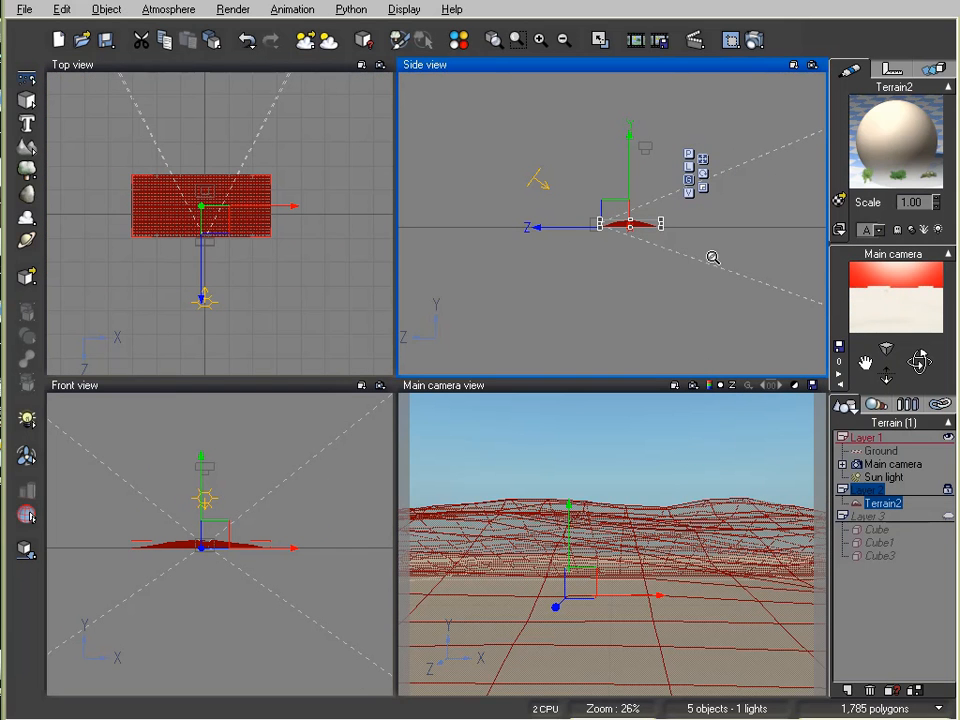
left_click(947, 516)
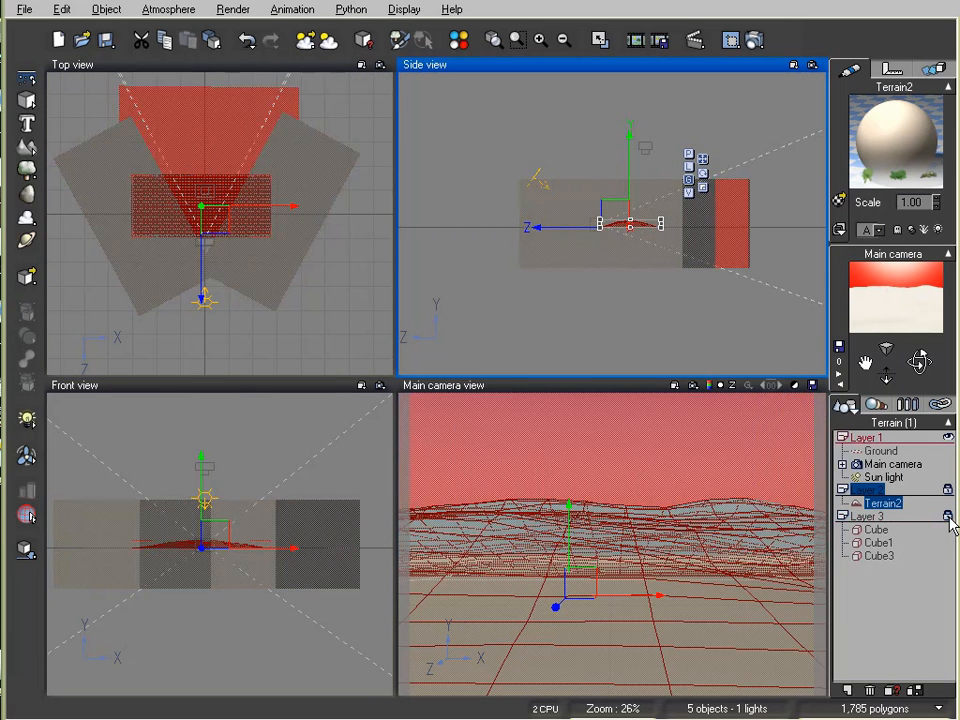
- Move Cube3 along the Z axis toward the camera in the top view so it covers the far half of Terrain2
left_click(882, 557)
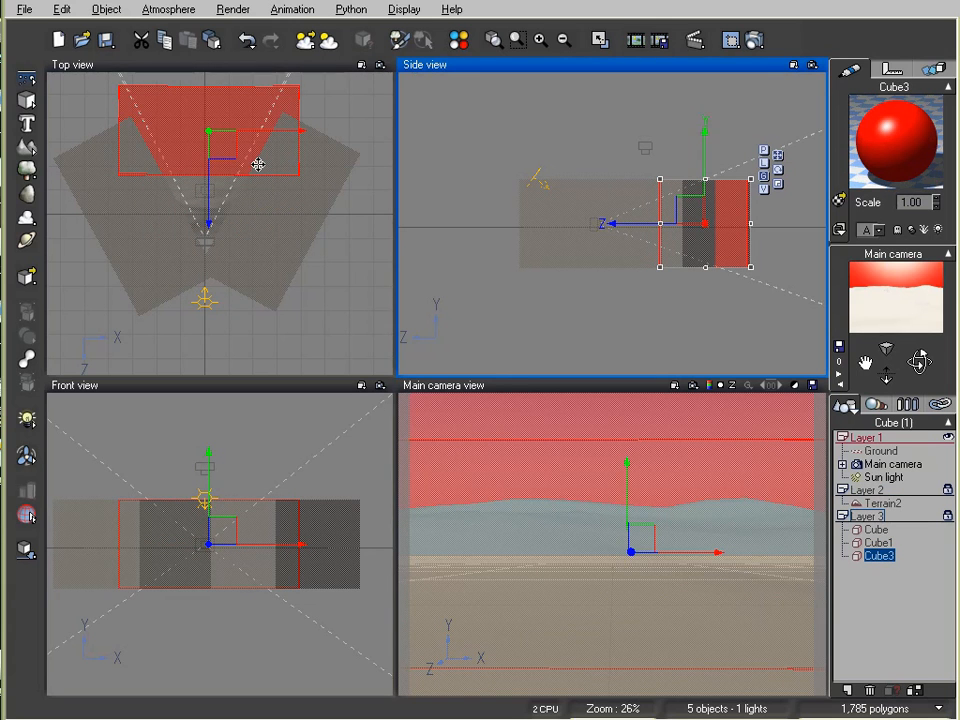
right_click_drag(327, 214, 322, 236)
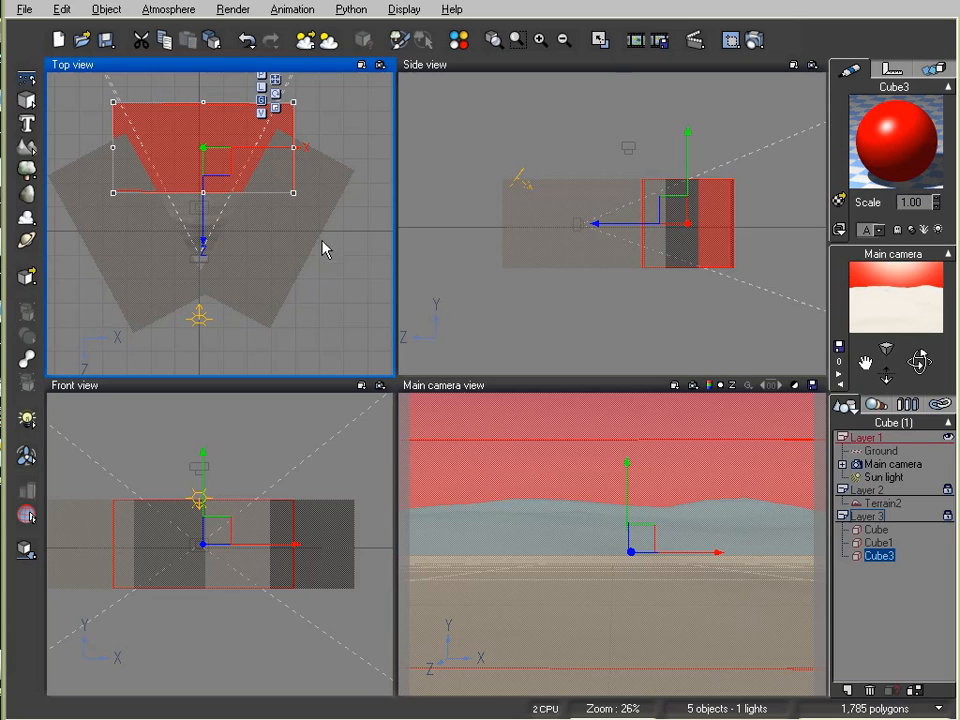
left_click(884, 504)
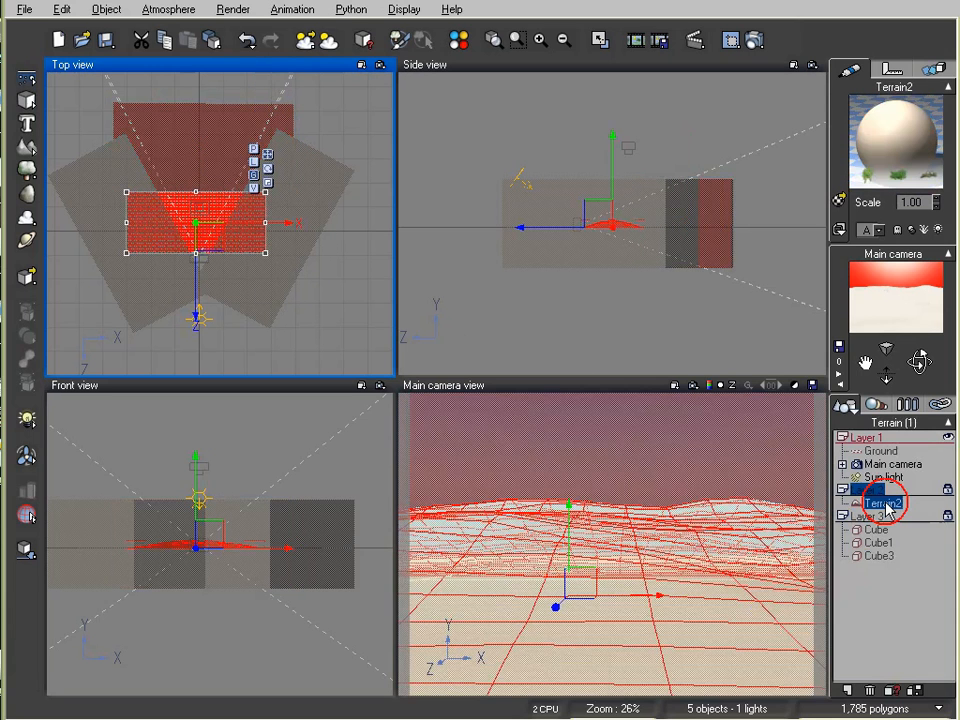
left_click(880, 558)
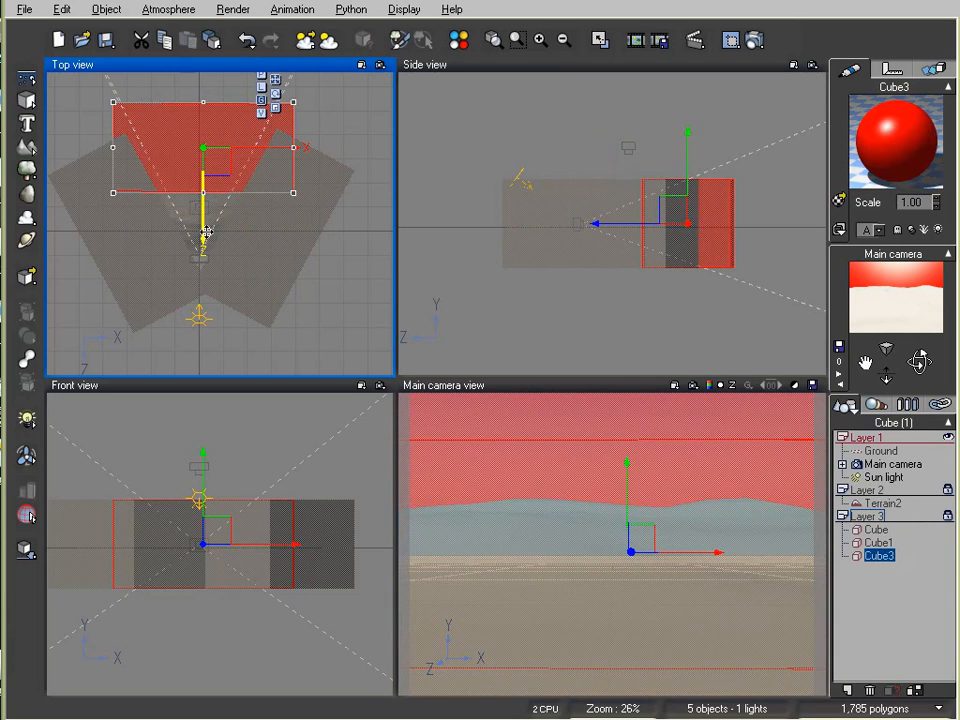
left_click_drag(206, 236, 206, 265)
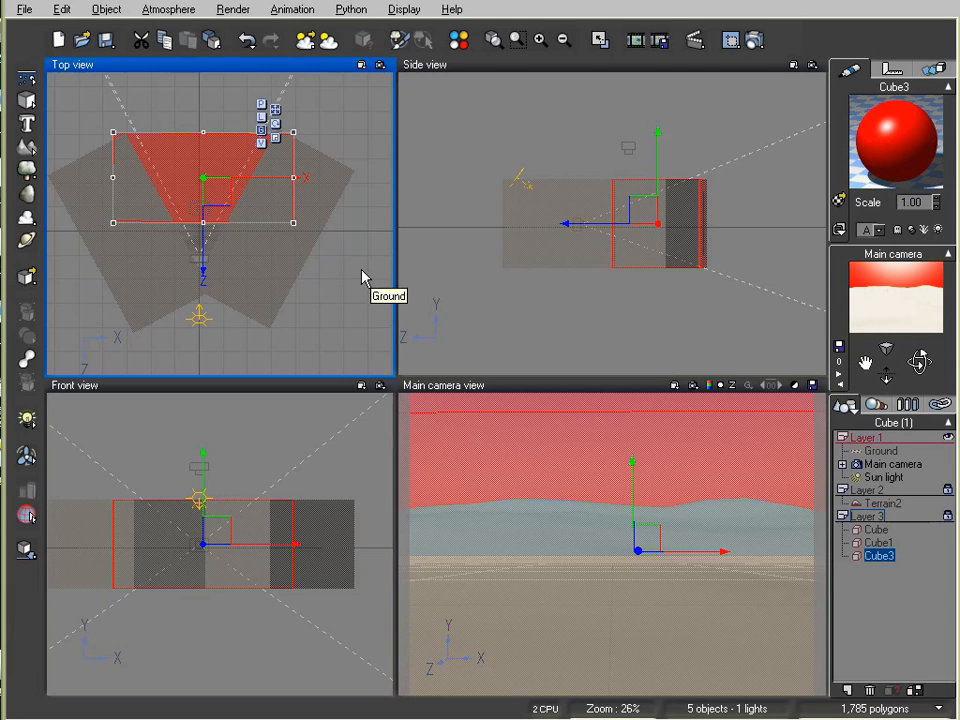
left_click(259, 253)
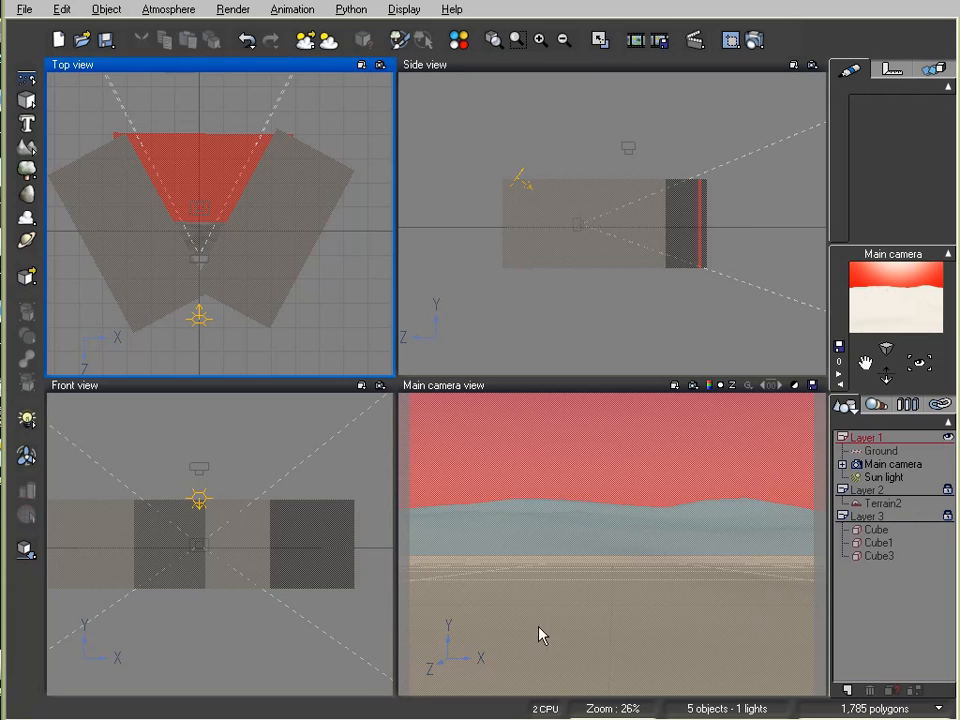
- Fine-tune Cube3's position along the Z axis so its near edge sits just behind the terrain's ridge line, and deselect it
left_click(888, 561)
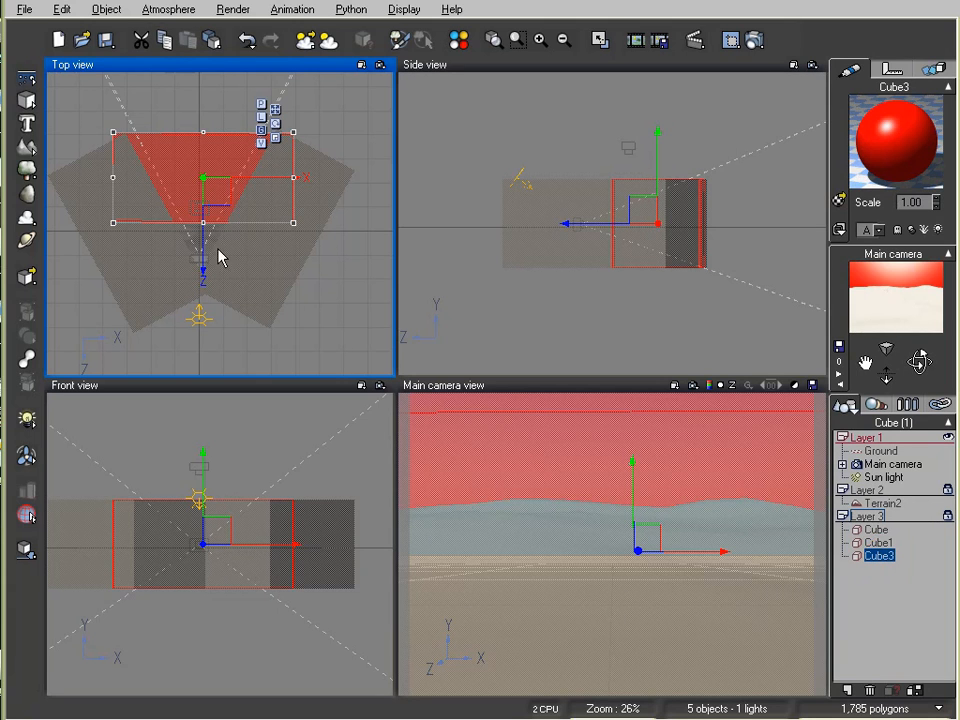
mouse_move(204, 248)
left_mouse_down()
mouse_move(206, 266)
mouse_move(204, 257)
left_mouse_up()
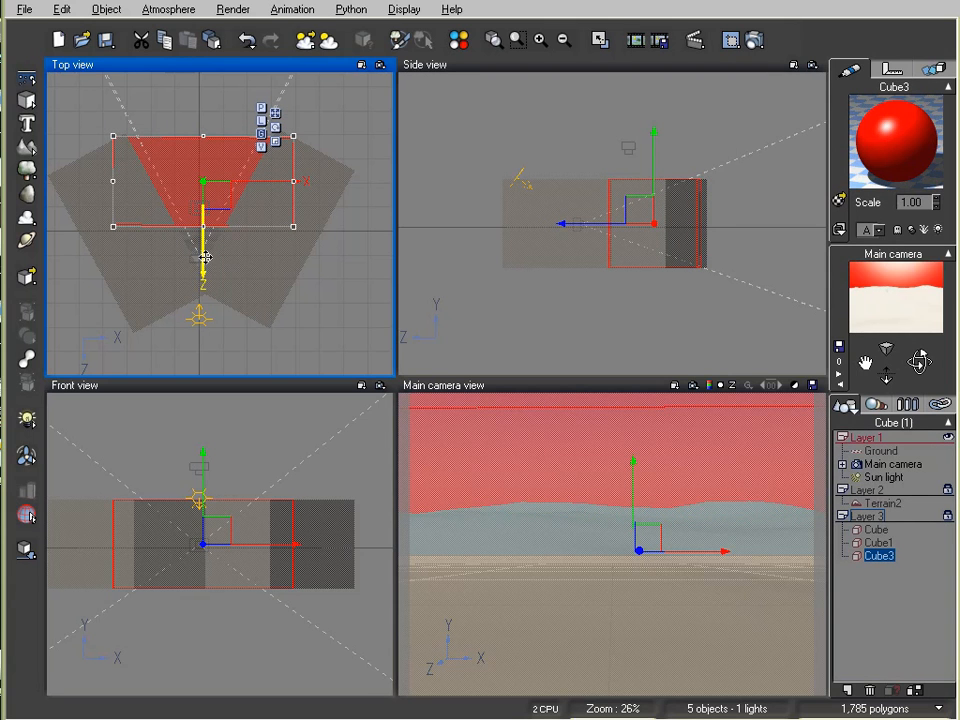
left_click_drag(407, 513, 757, 513)
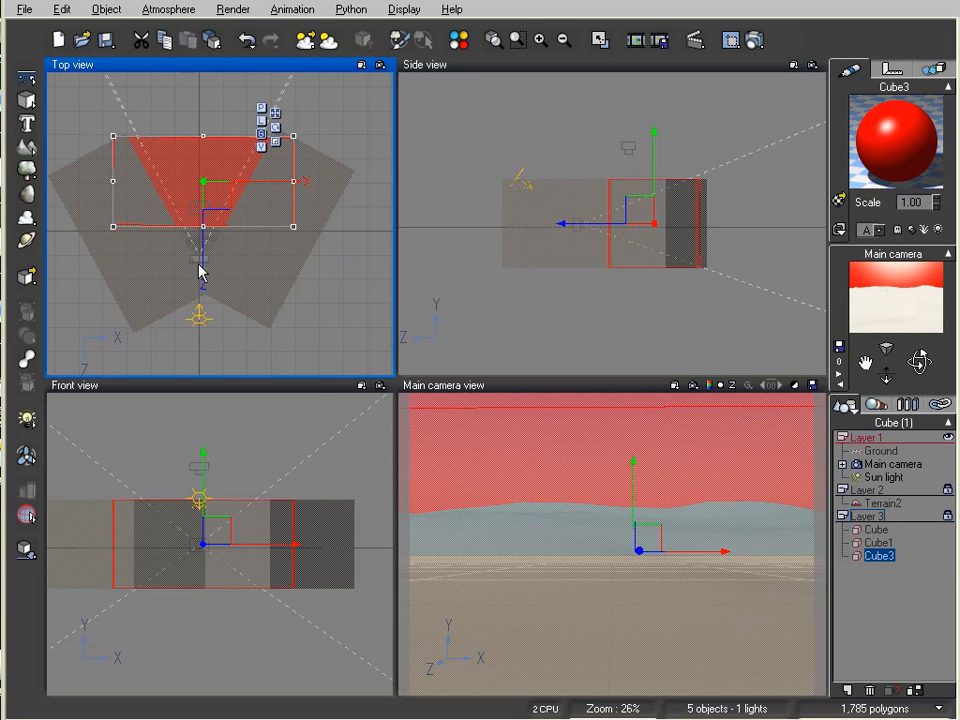
mouse_move(202, 262)
left_mouse_down()
mouse_move(202, 284)
mouse_move(202, 195)
mouse_move(204, 262)
left_mouse_up()
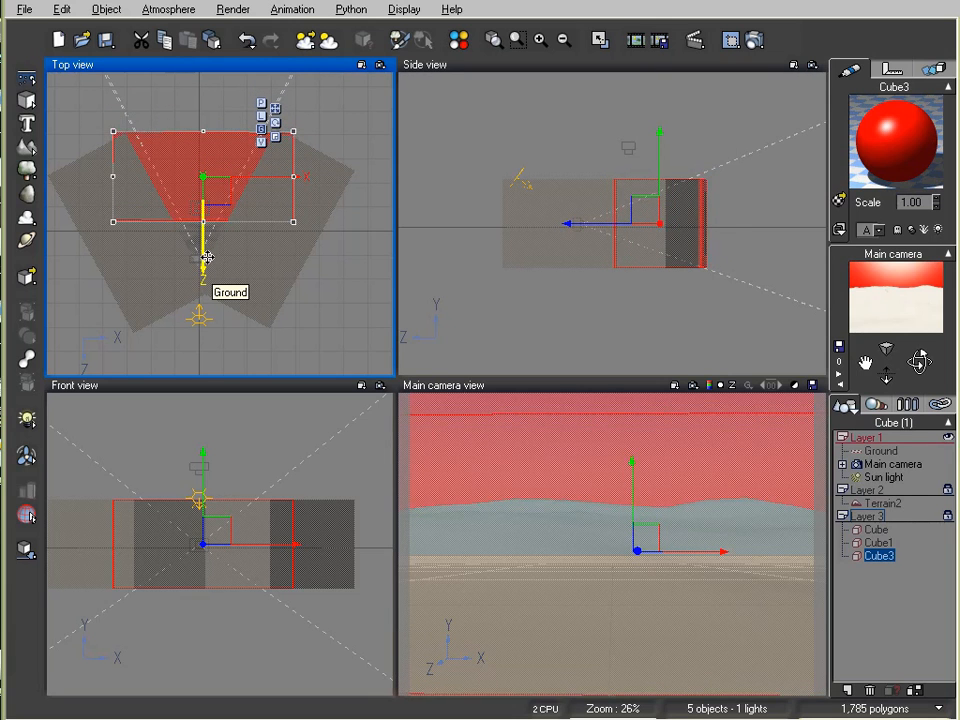
left_click_drag(204, 262, 205, 262)
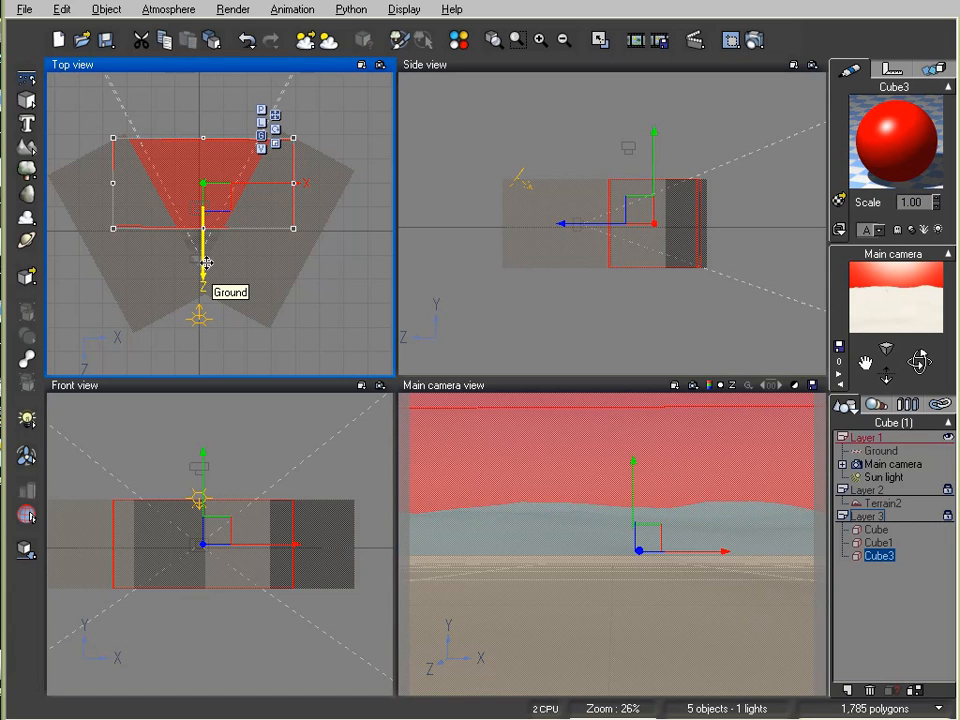
left_click_drag(205, 262, 211, 262)
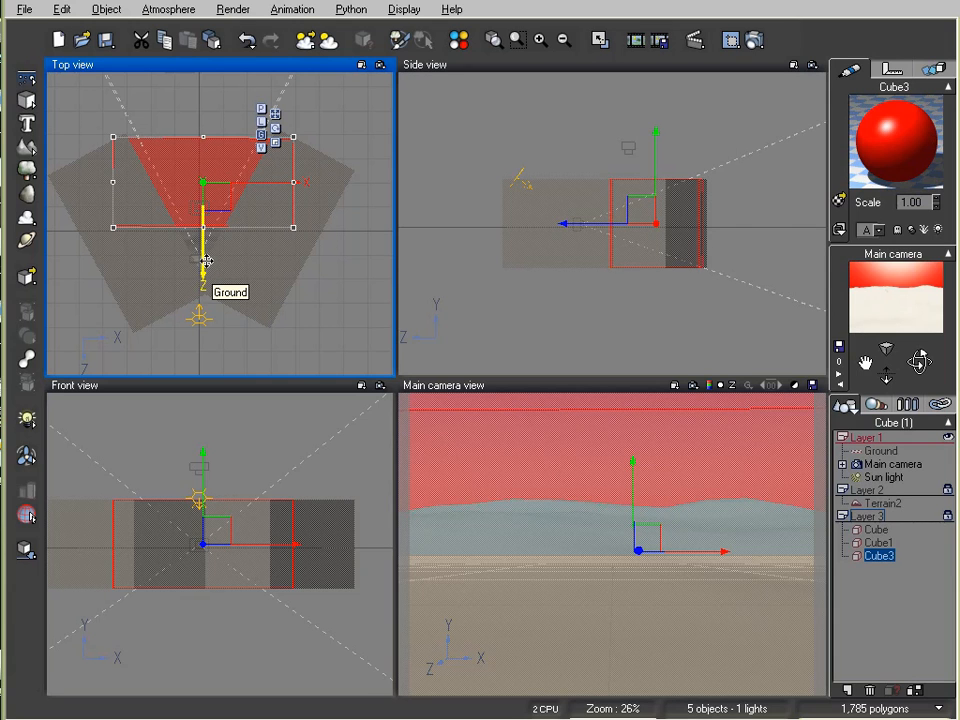
left_click_drag(203, 261, 203, 256)
left_click(889, 626)
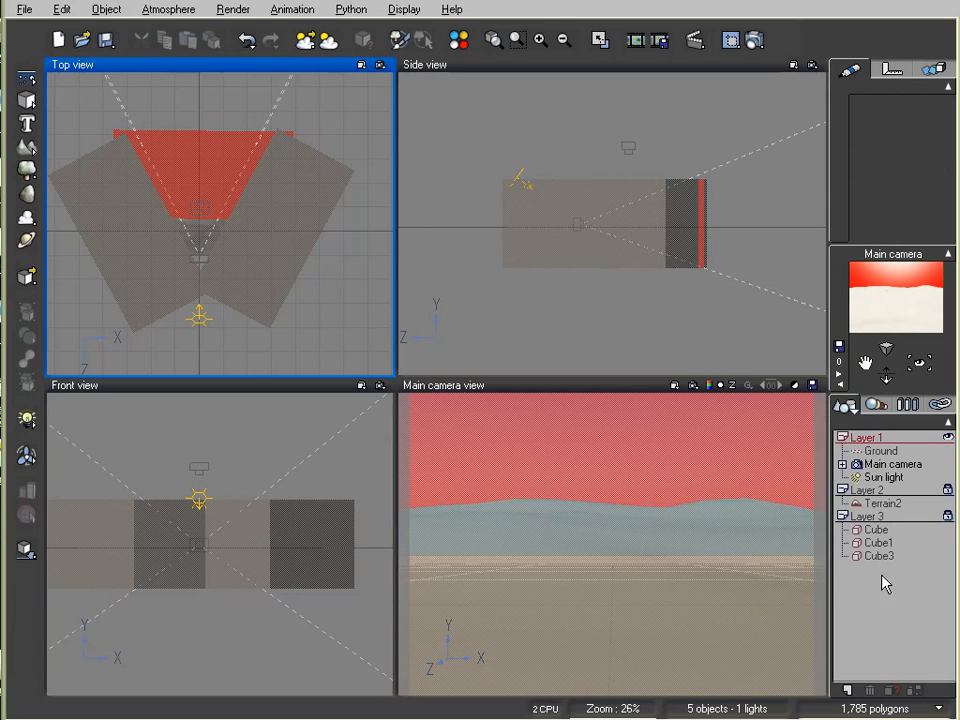
- Populate Terrain2's EcoSystem material around the three cubes, accept it, and run a brief test render of the main camera view
left_click(883, 504)
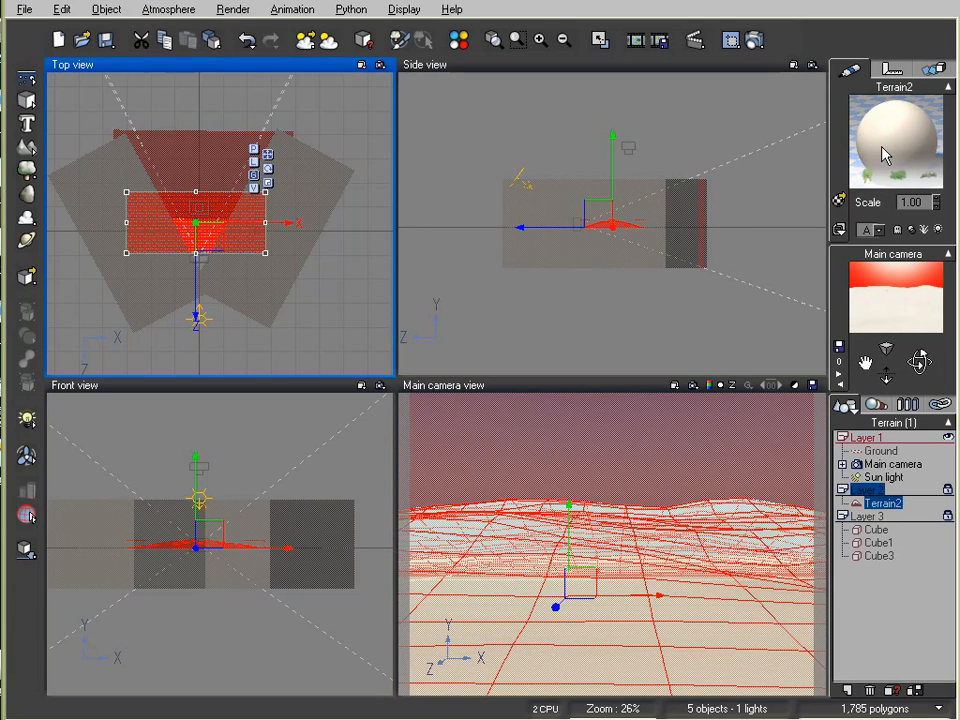
double_click(884, 152)
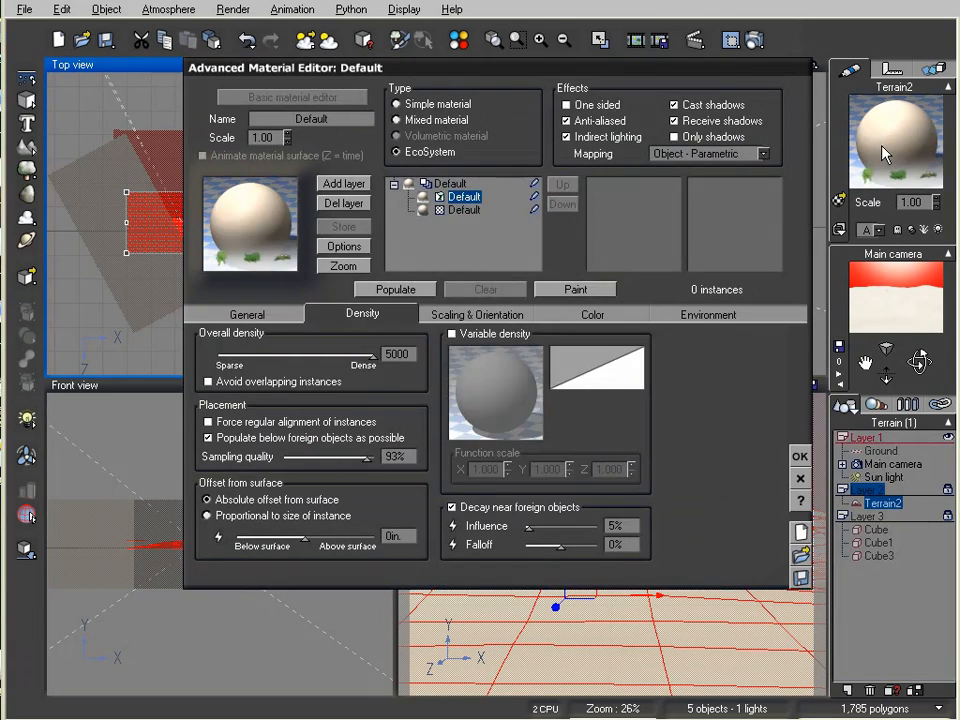
left_click(400, 289)
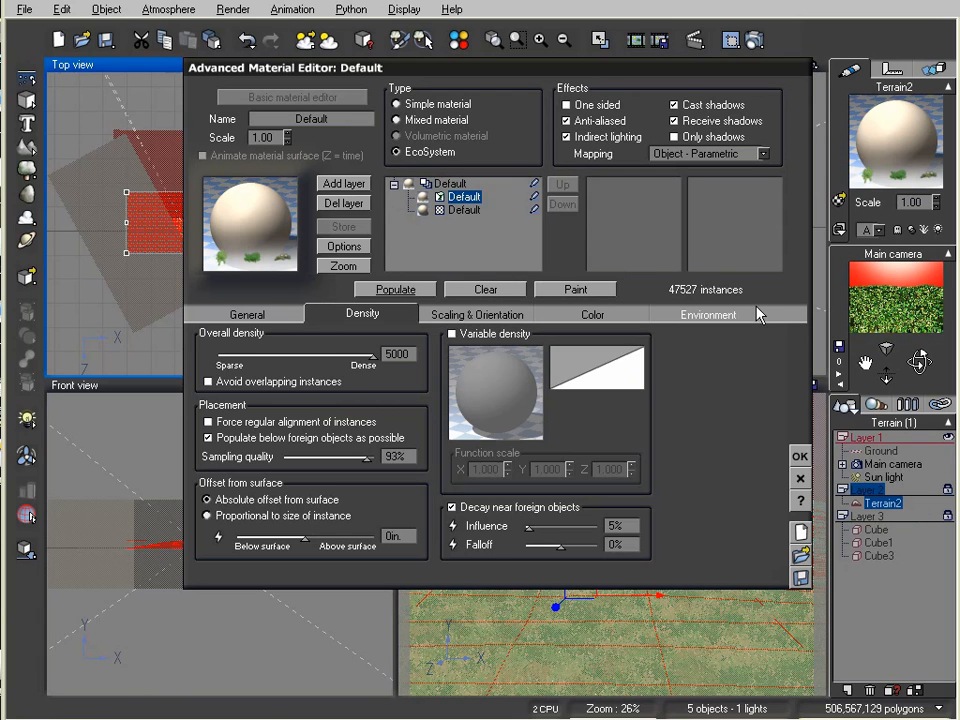
left_click(799, 458)
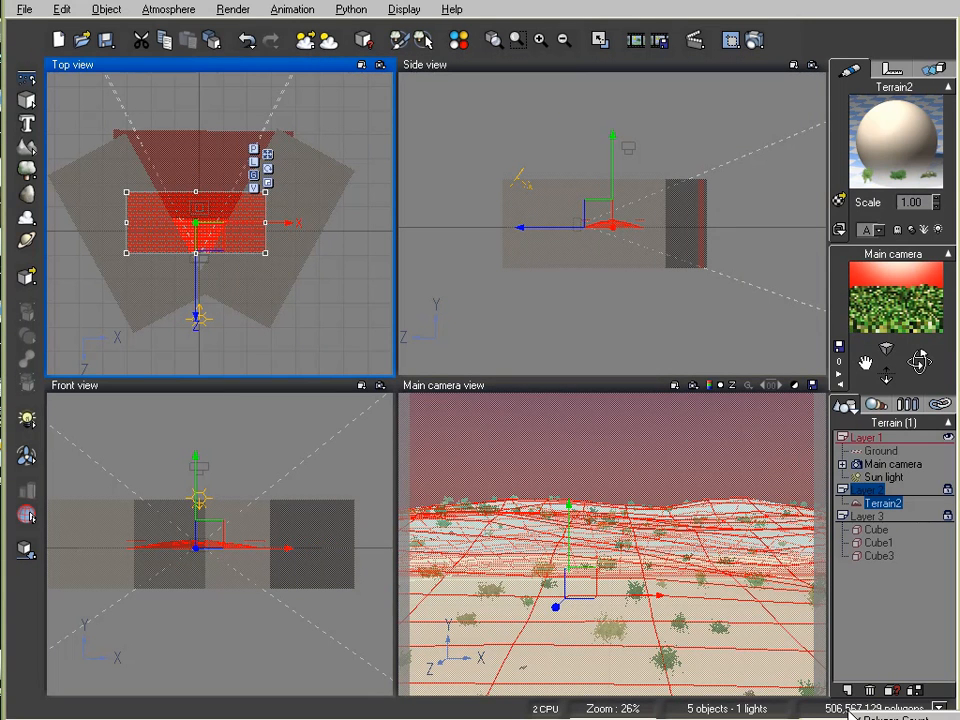
left_click(889, 638)
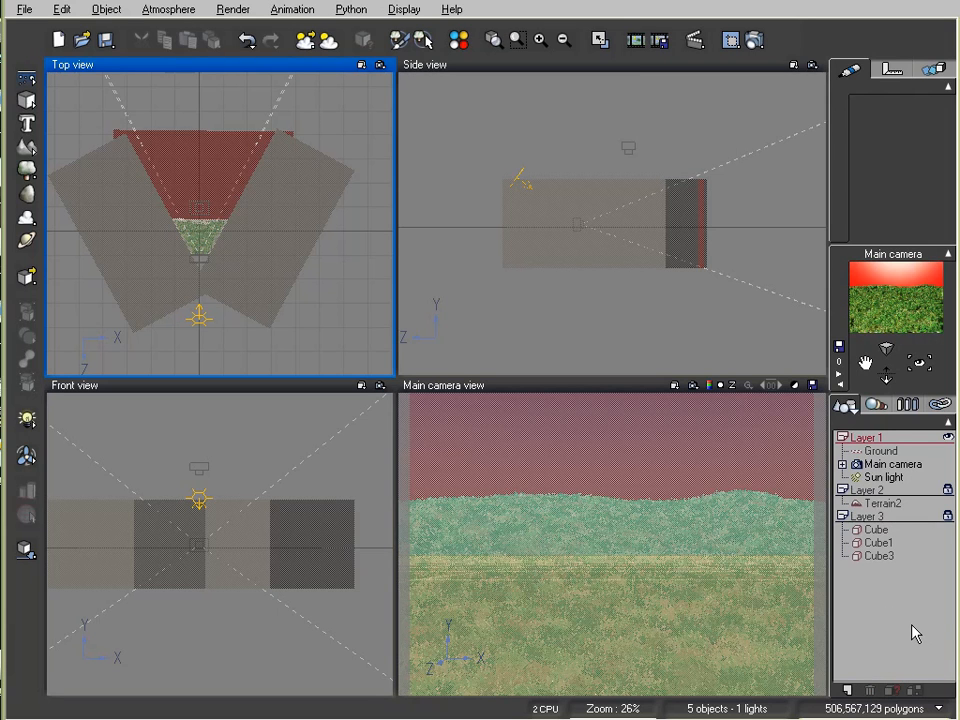
left_click(758, 38)
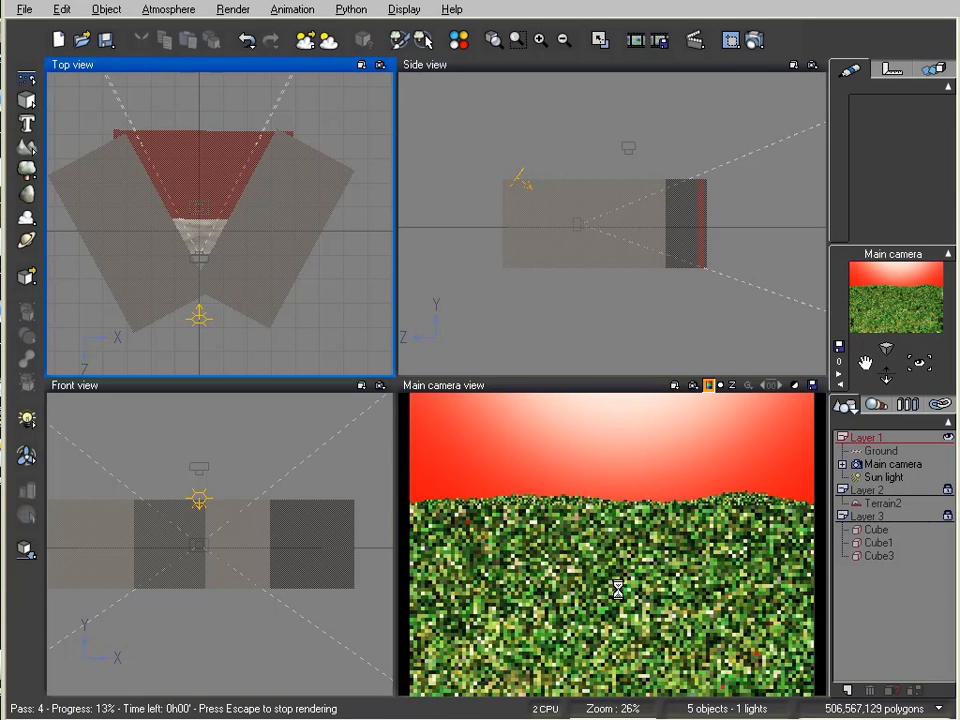
key("Escape")
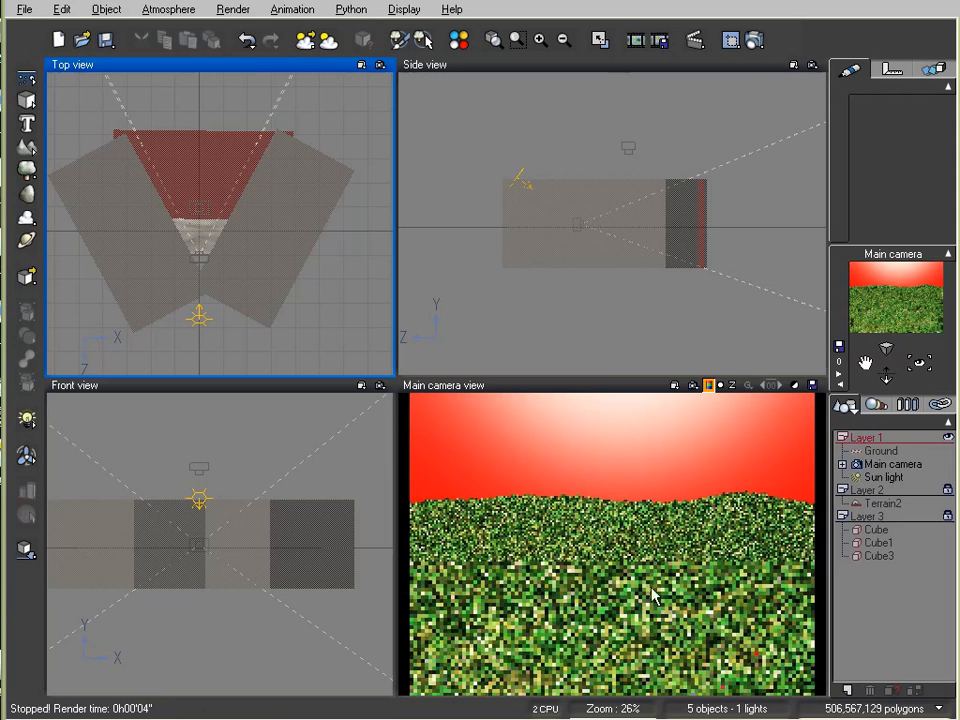
- Hide Layer 3 with the three cubes and test-render the main camera view with only visible layers
left_click(948, 515)
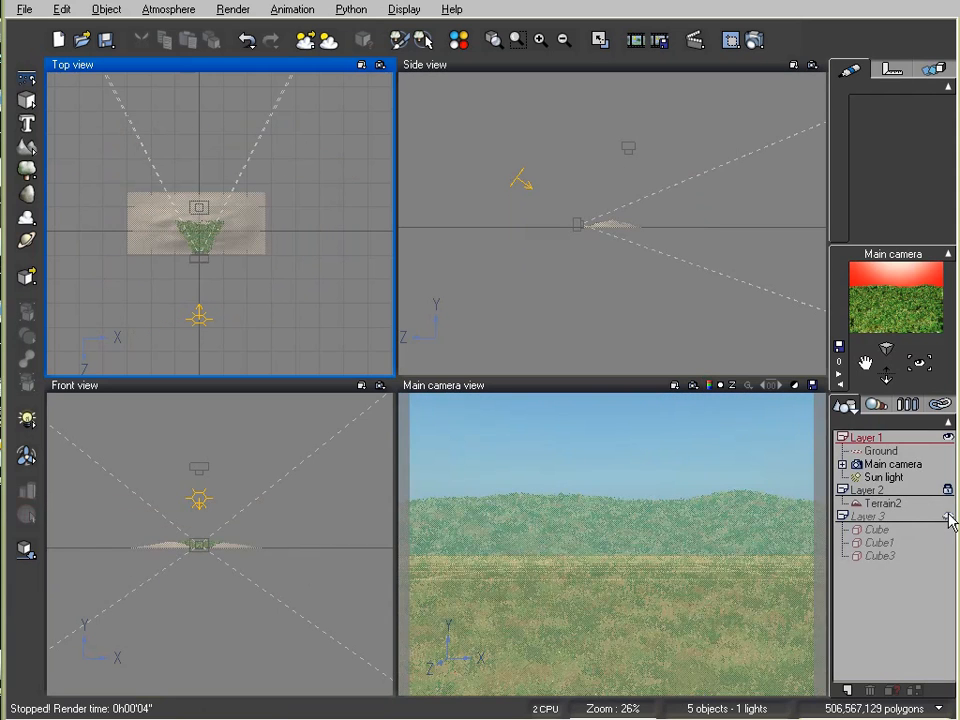
left_click(947, 515)
left_click(754, 40)
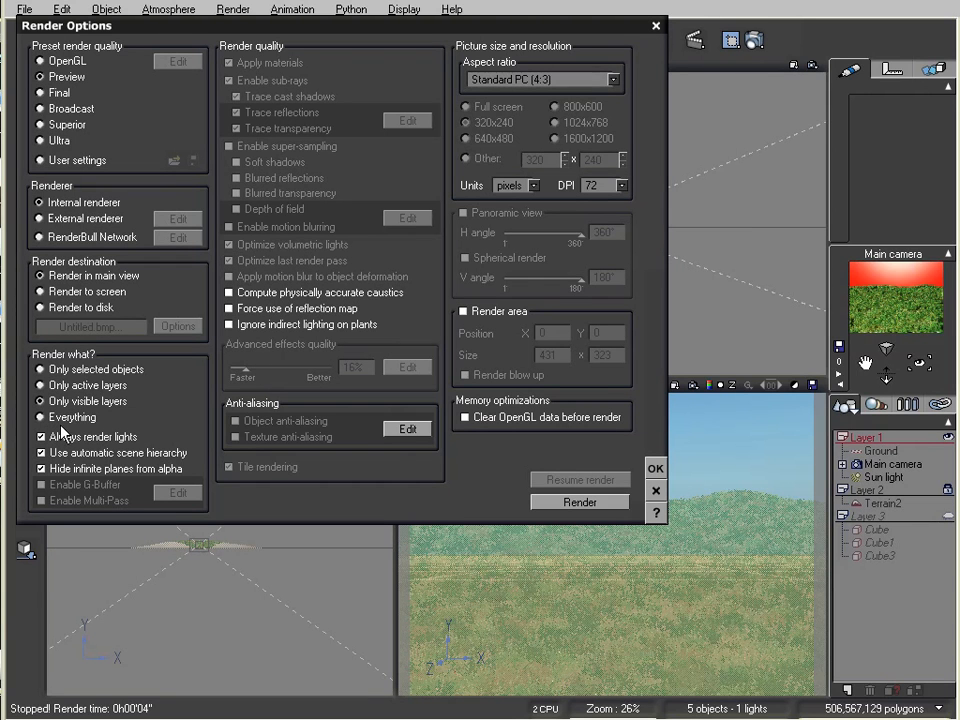
left_click(655, 490)
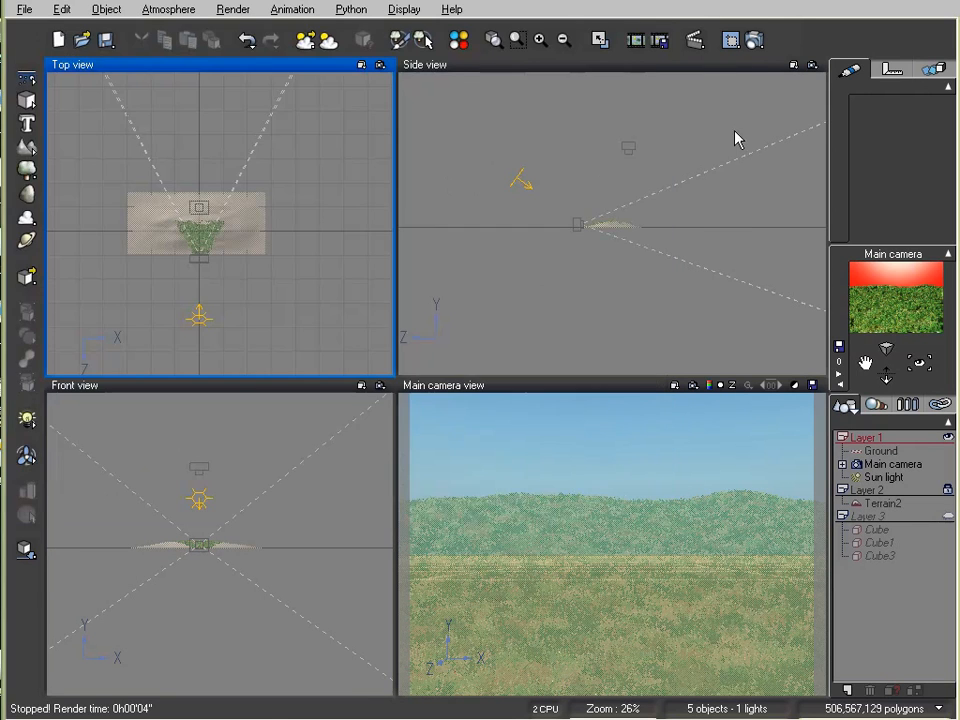
left_click(754, 42)
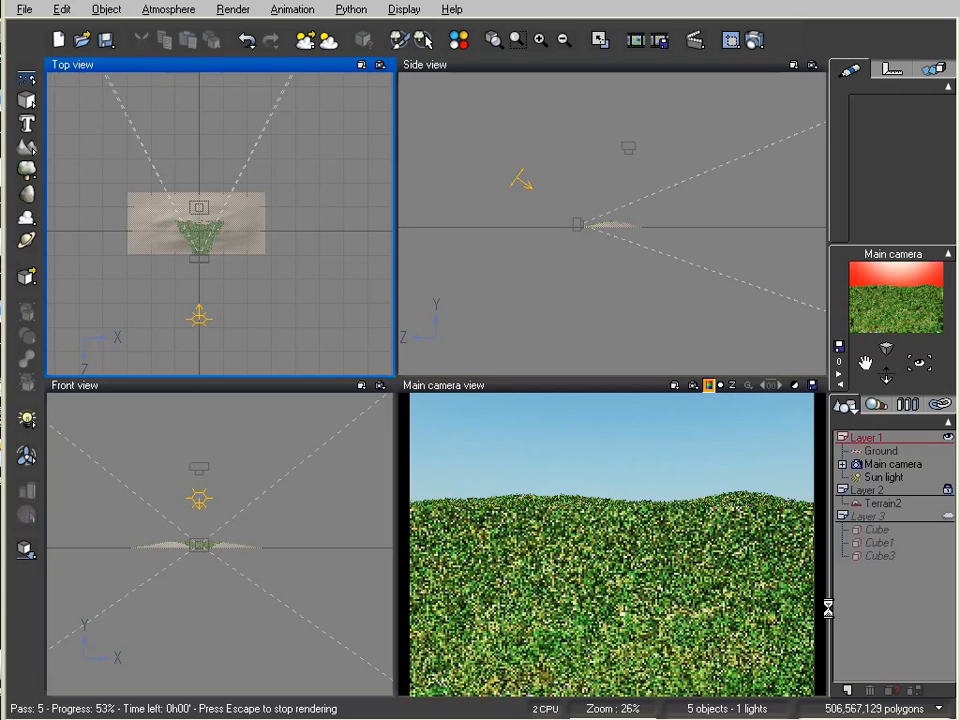
left_click(707, 586)
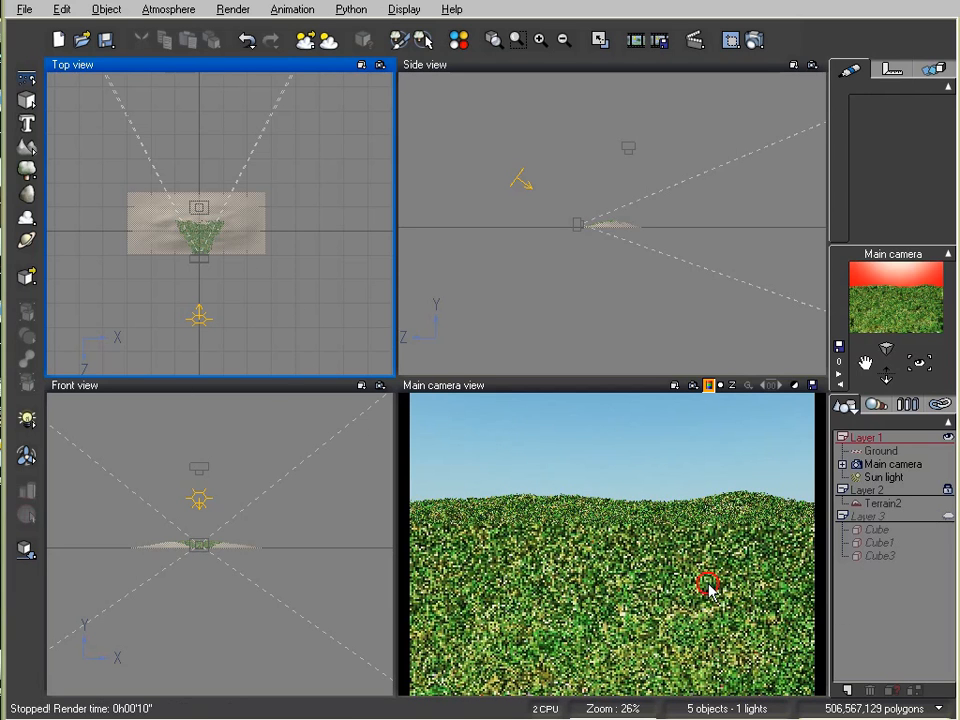
- Frame Terrain2 in the views and deselect it to inspect where the EcoSystem instances lie within the camera's view
left_click(256, 247)
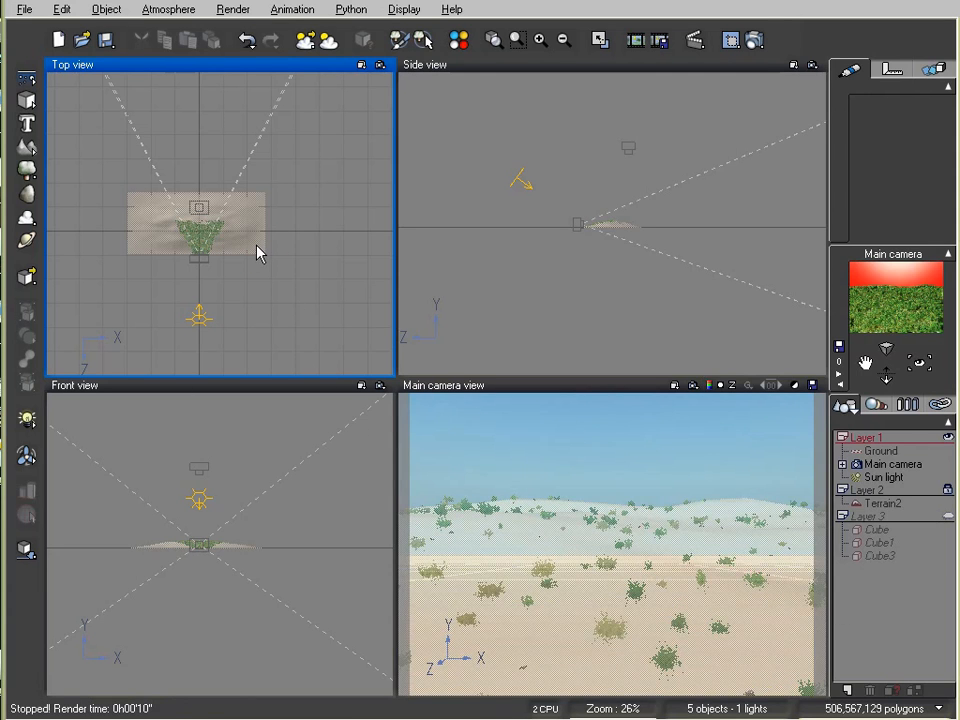
left_click(883, 503)
right_click(357, 285)
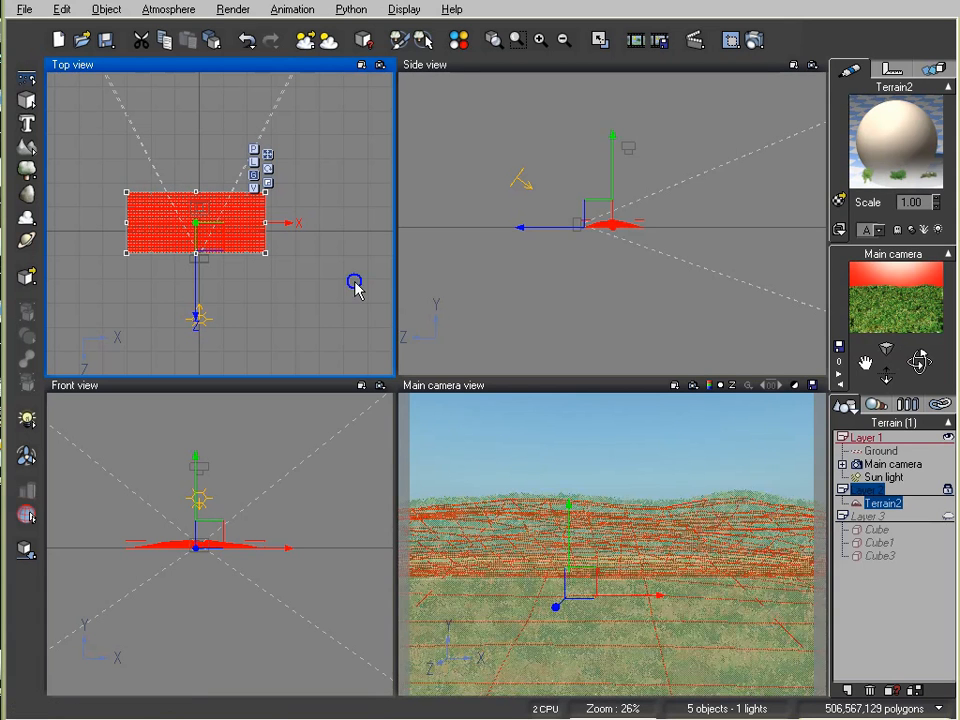
left_click(400, 292)
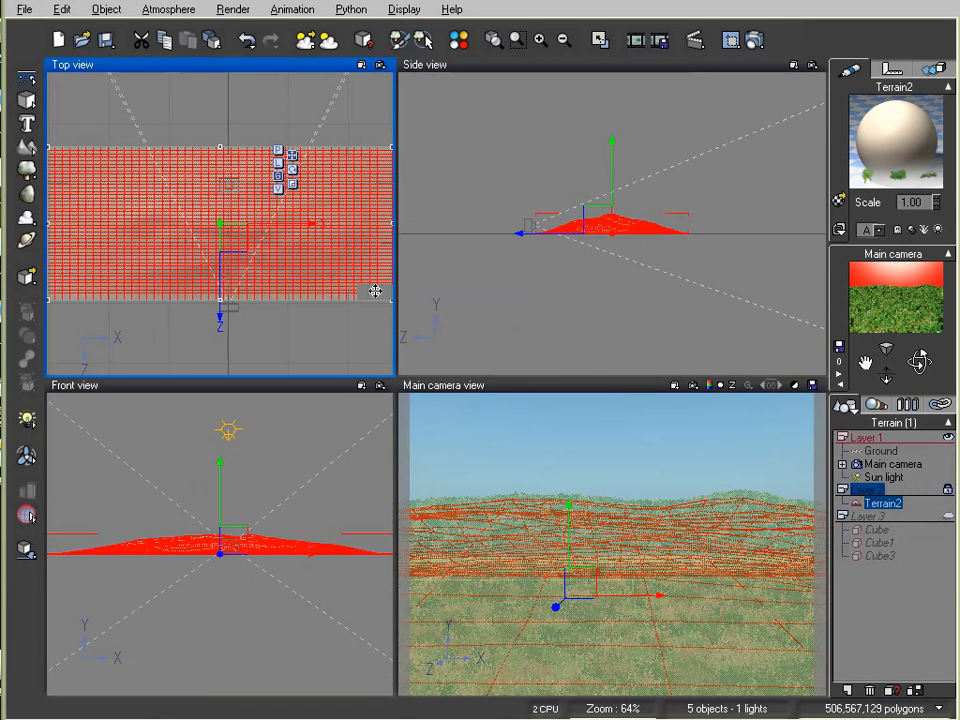
left_click(289, 306)
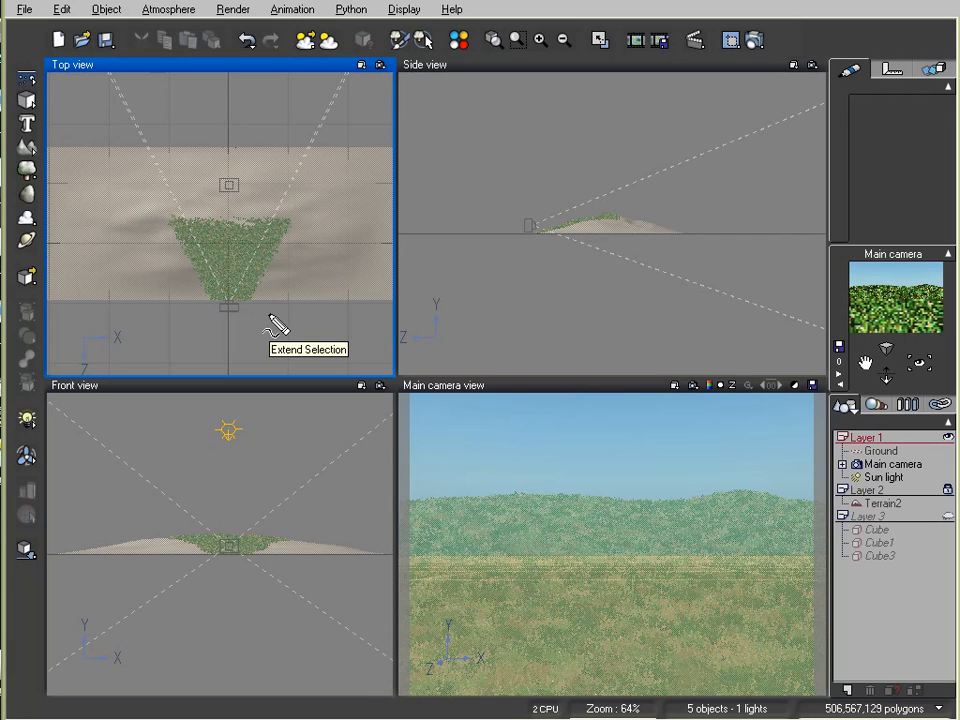
mouse_move(306, 213)
left_mouse_down()
mouse_move(159, 214)
mouse_move(218, 336)
left_mouse_up()
mouse_move(242, 338)
left_mouse_down()
mouse_move(297, 267)
mouse_move(318, 213)
mouse_move(303, 213)
mouse_move(316, 209)
left_mouse_up()
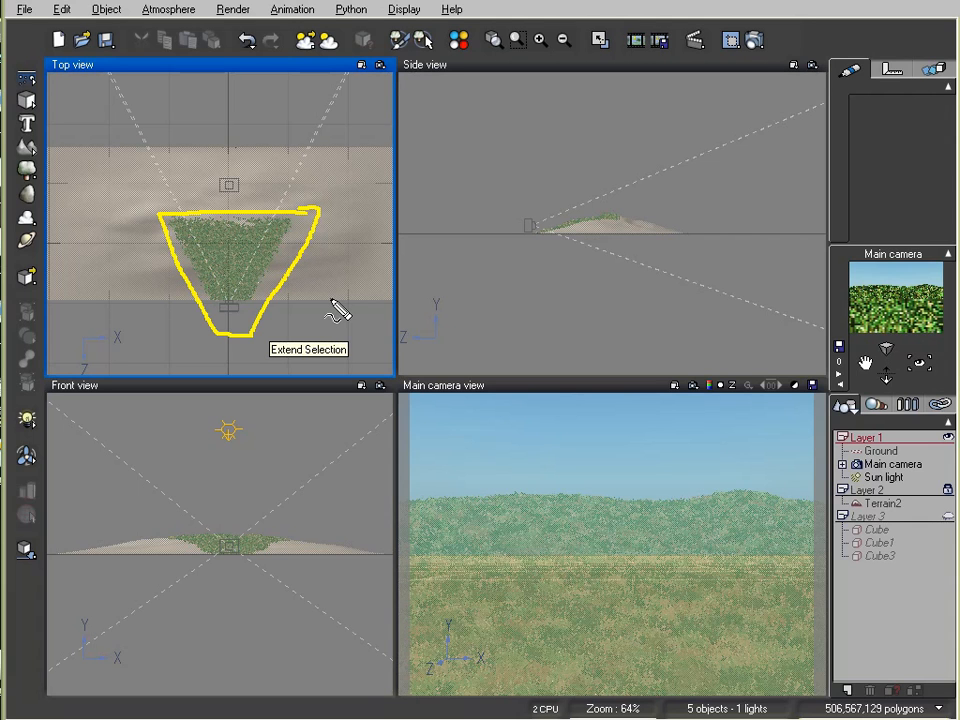
key("Escape")
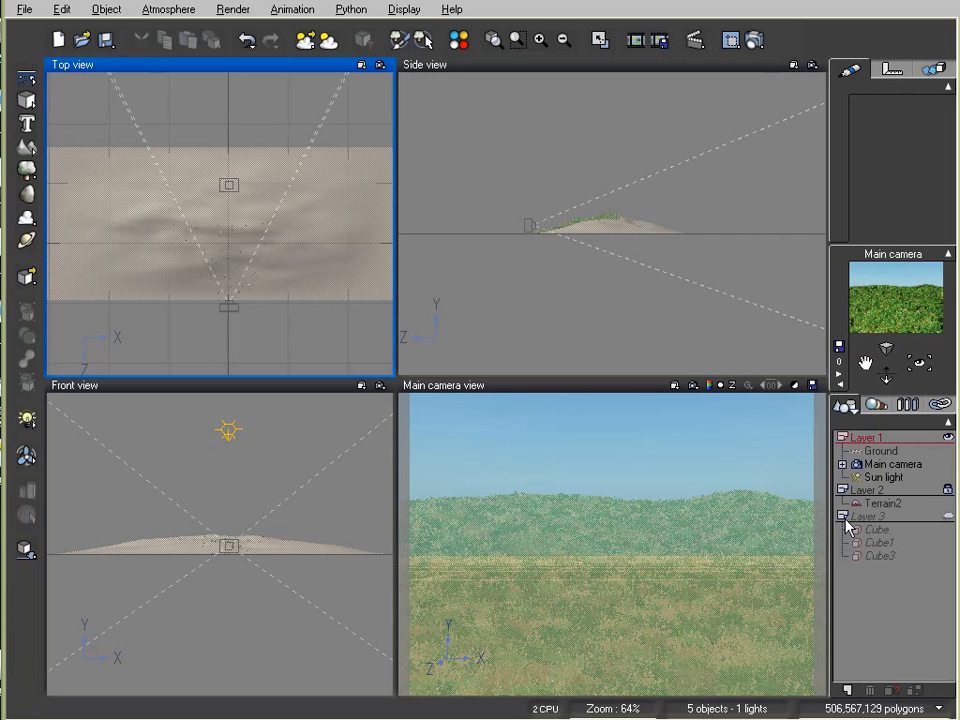
- Set Cube, Cube1 and Cube3 to Hide From Render, and collapse Layer 3 in the object list
left_click(875, 530)
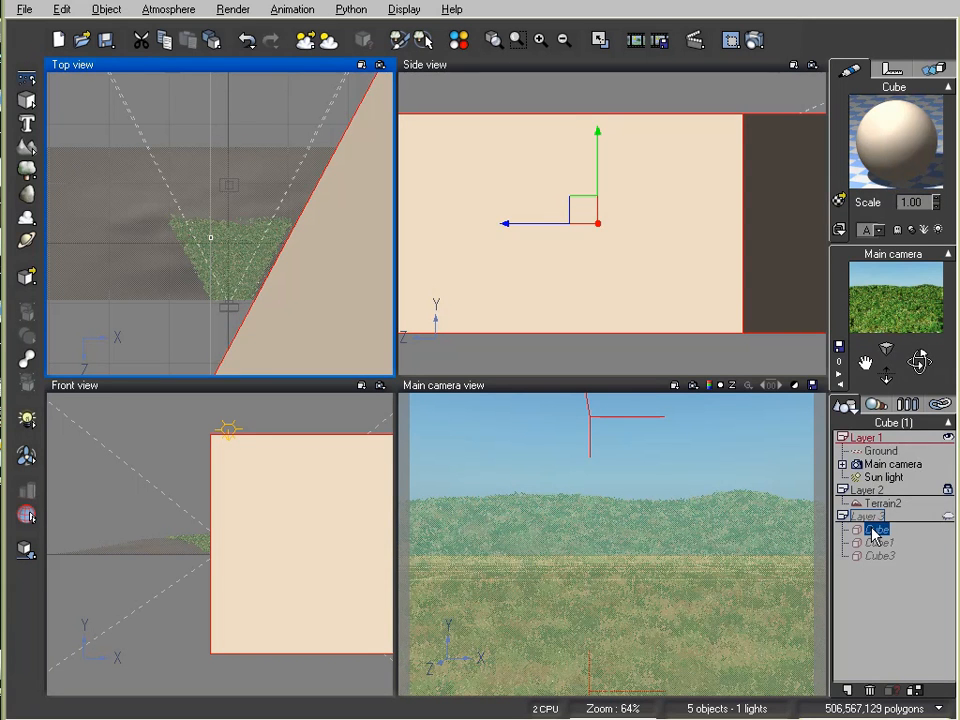
right_click(874, 529)
left_click(933, 298)
left_click(876, 543)
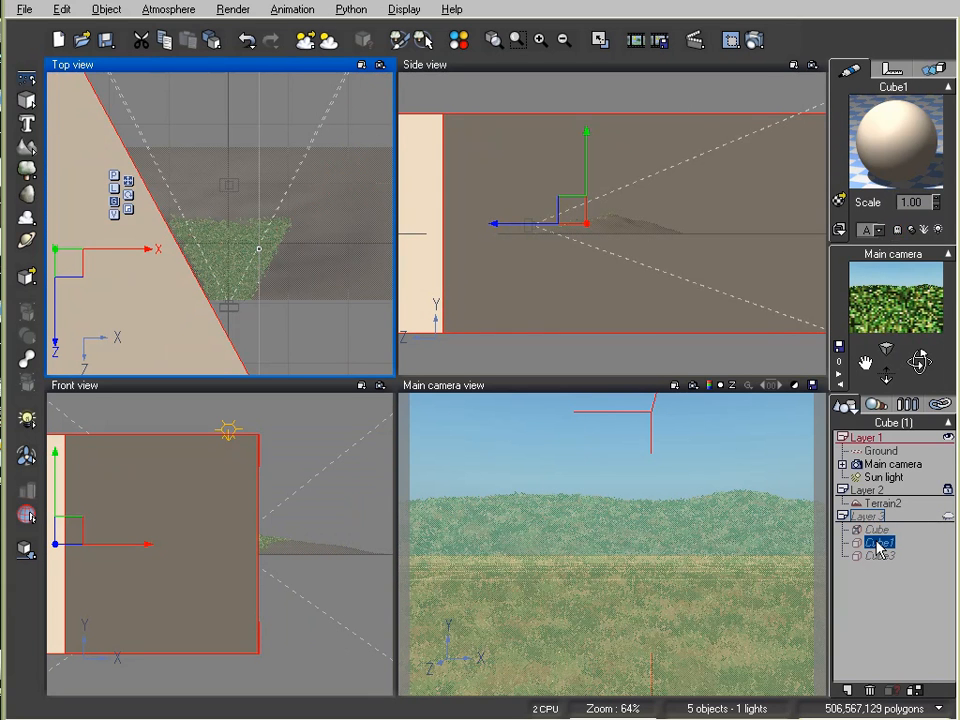
right_click(877, 543)
left_click(915, 309)
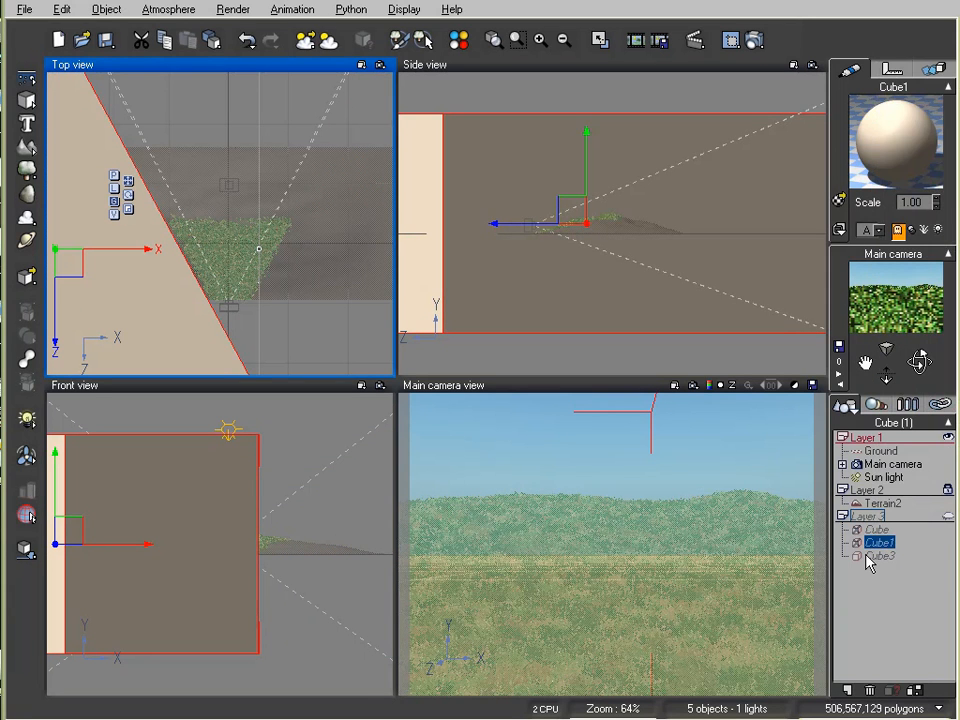
left_click(878, 556)
right_click(870, 558)
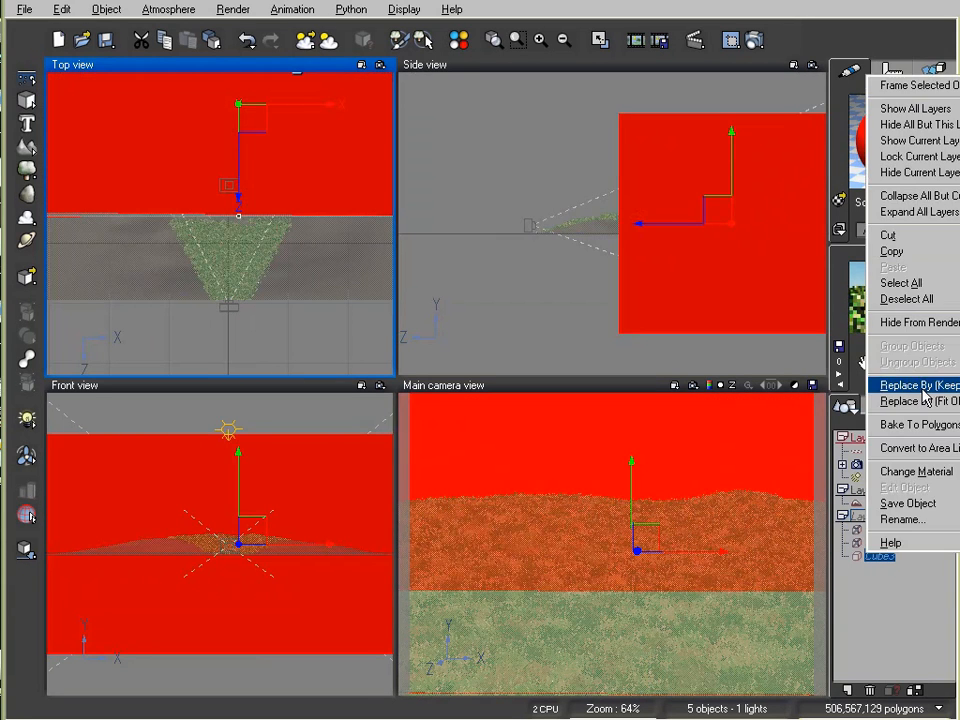
left_click(930, 325)
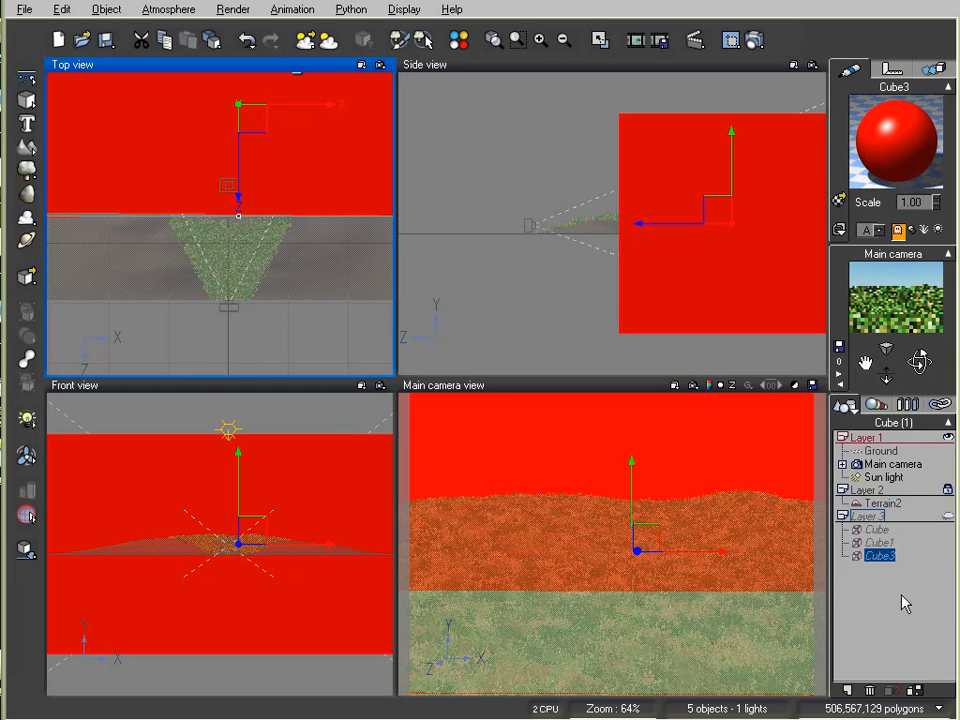
left_click(845, 516)
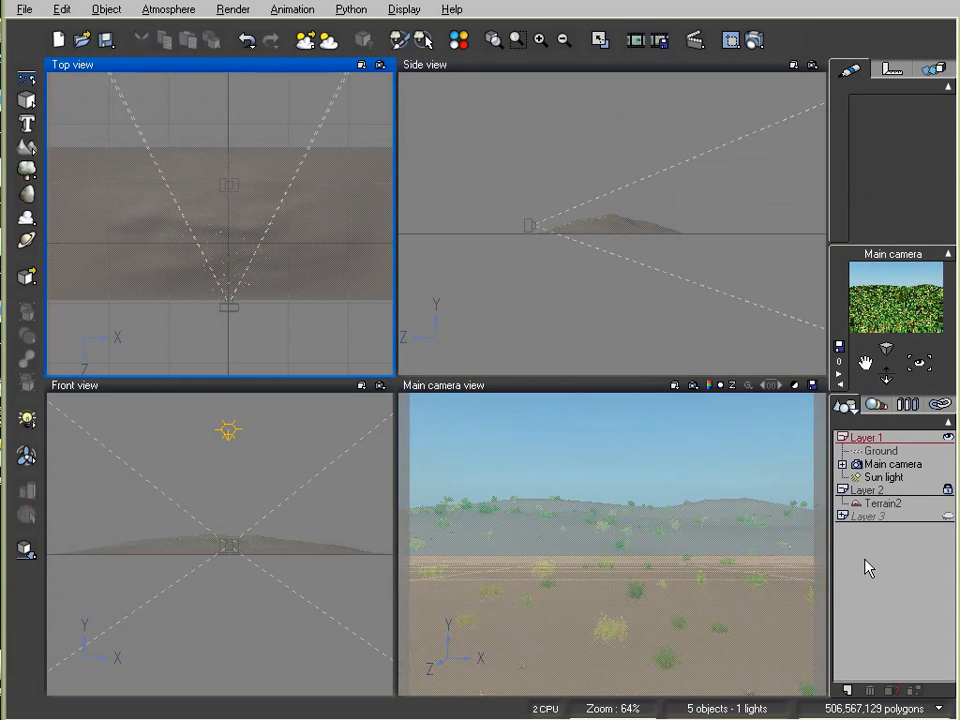